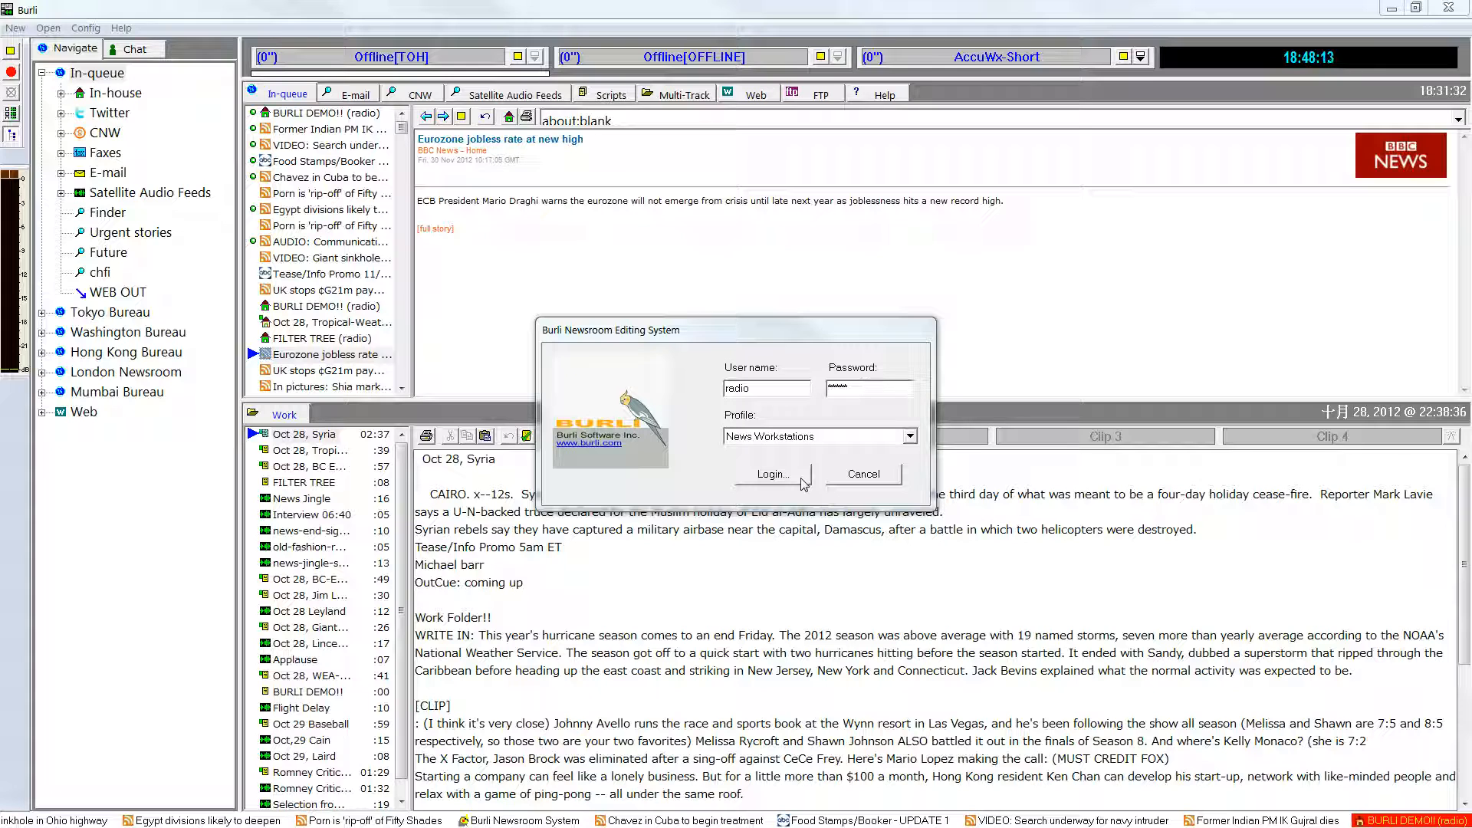
Log in with the News Workstations profile and expand the In-house and Twitter branches of the In-queue tree.
left_click(803, 476)
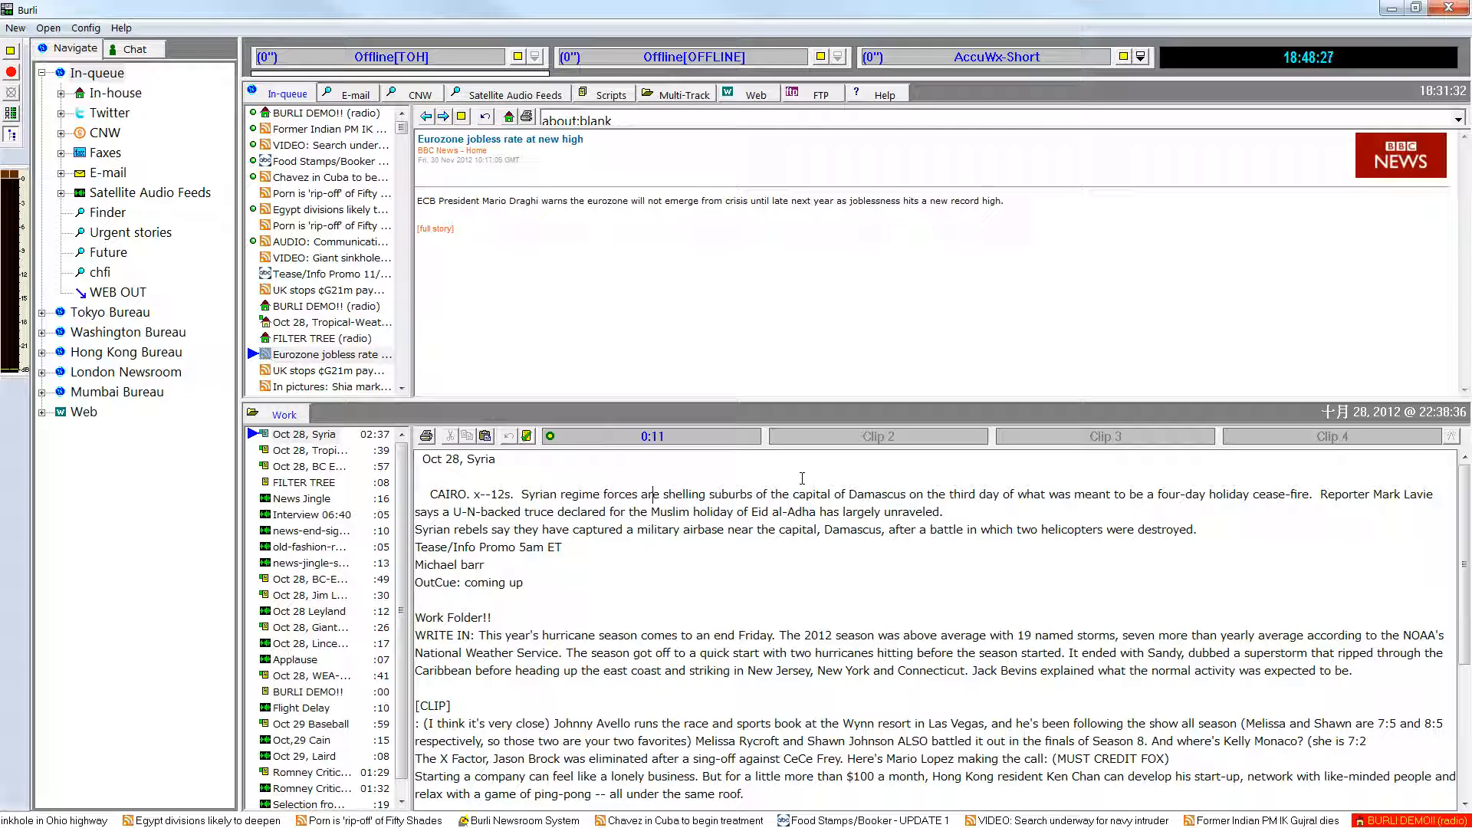
left_click(61, 94)
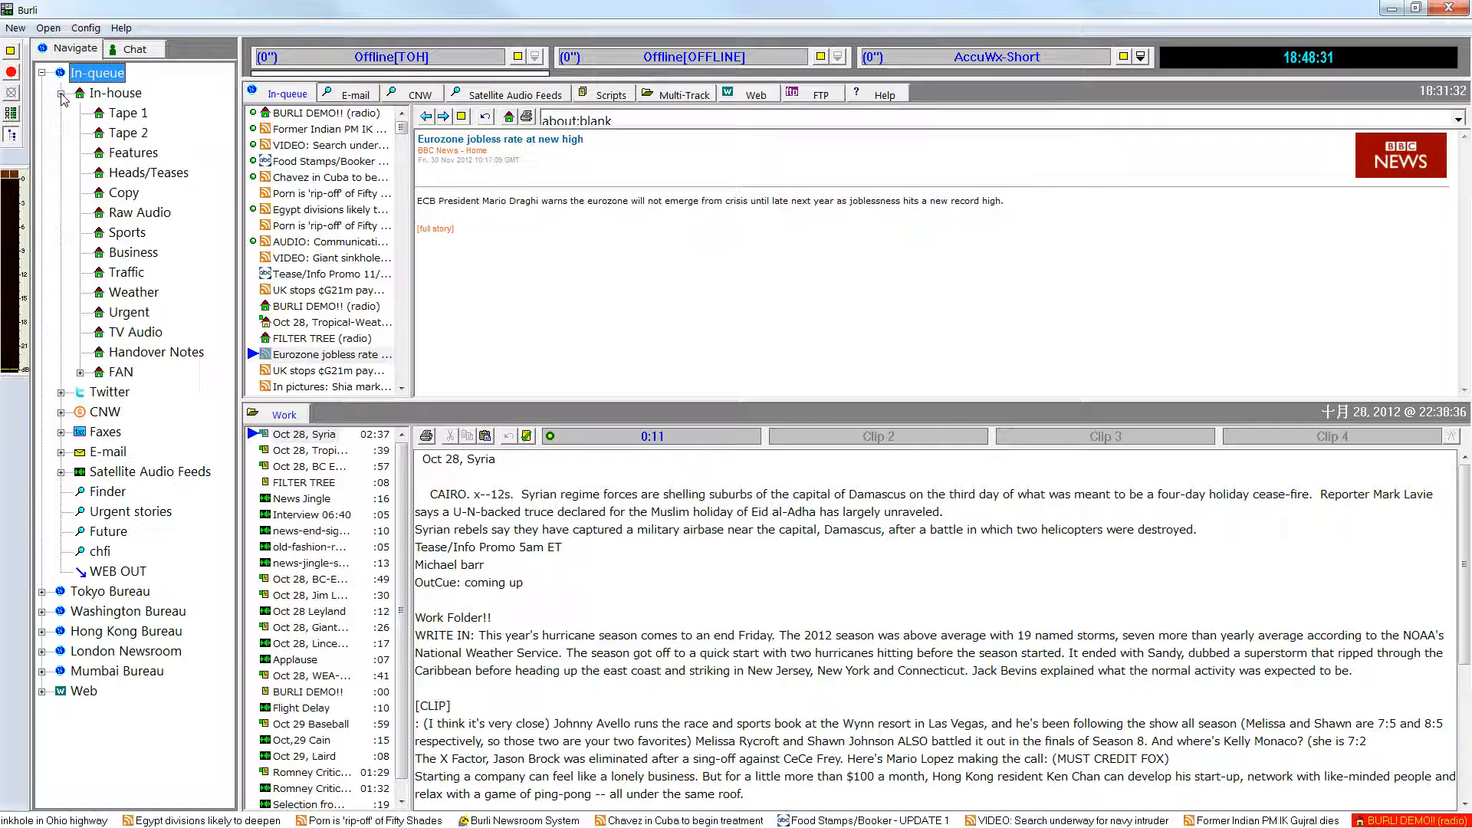
left_click(60, 392)
Read the FILTER TREE story in the Work folder, highlighting its list of source formats, and return to the Oct 28, Syria story.
left_click(303, 482)
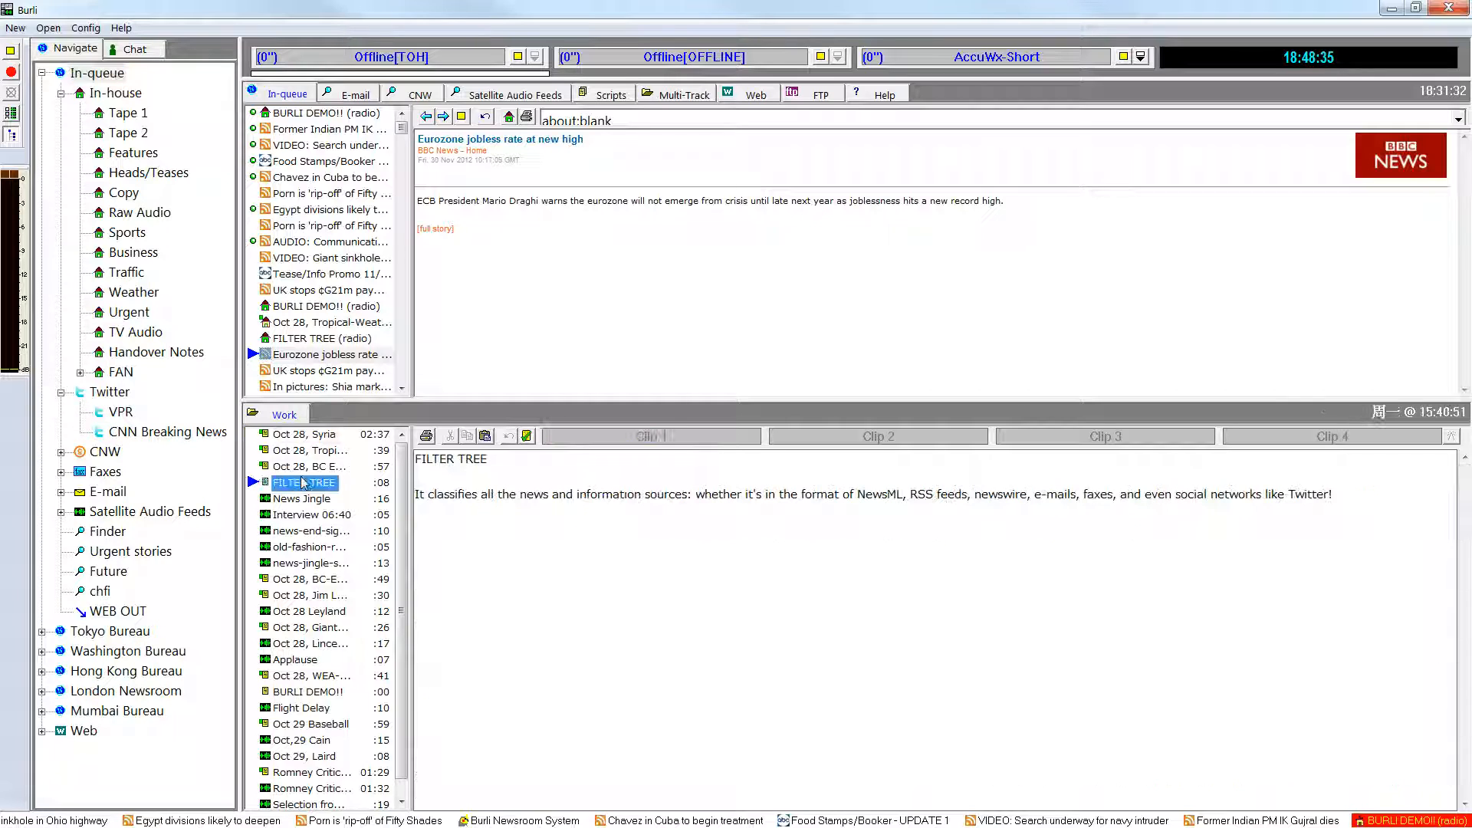
left_click_drag(854, 495, 1343, 495)
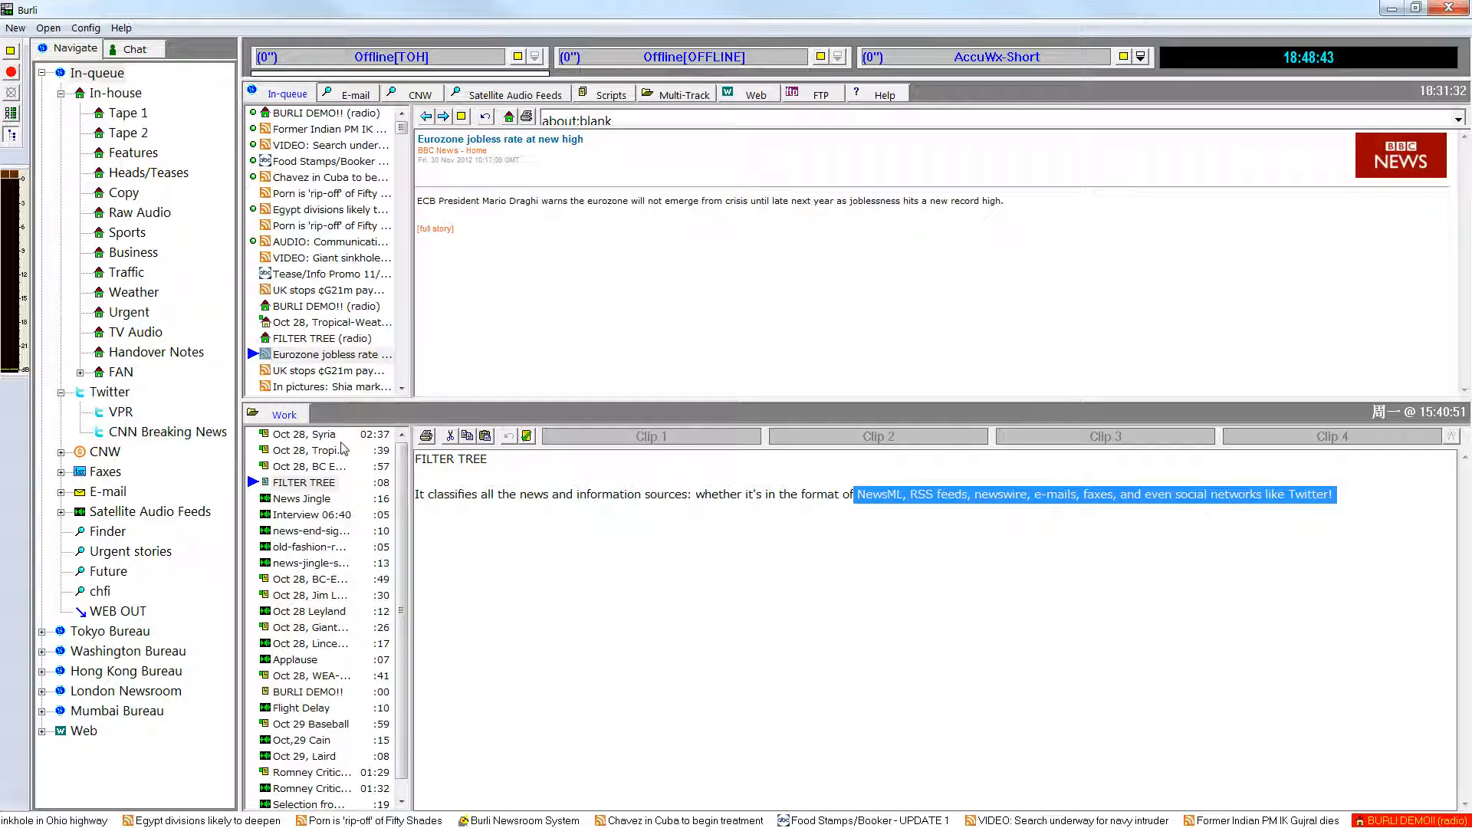
left_click(305, 434)
Collapse the In-queue's Twitter and In-house branches and expand the Washington Bureau with its In House branch, checking its RSS branch.
left_click(61, 393)
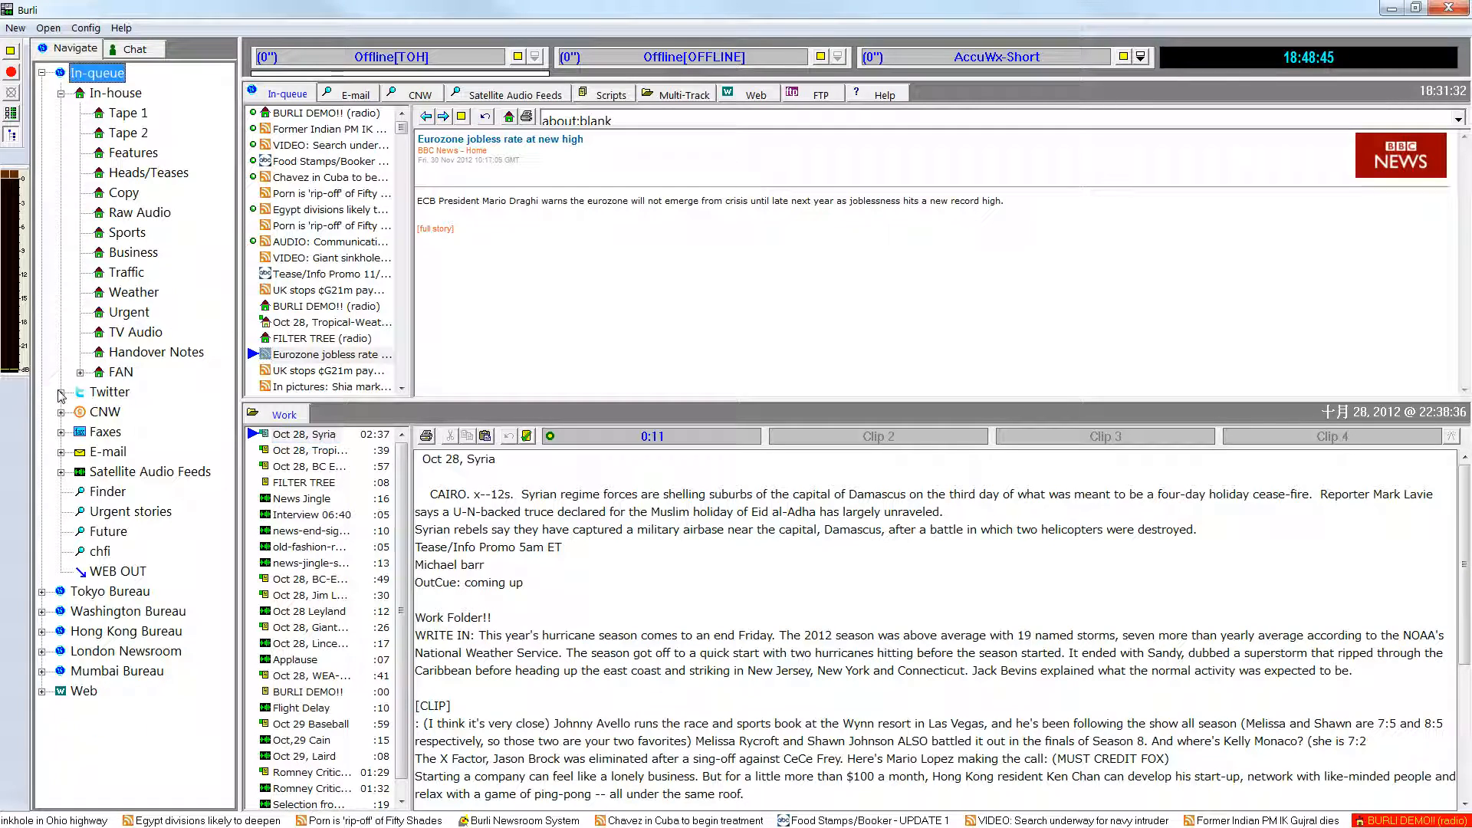
left_click(61, 94)
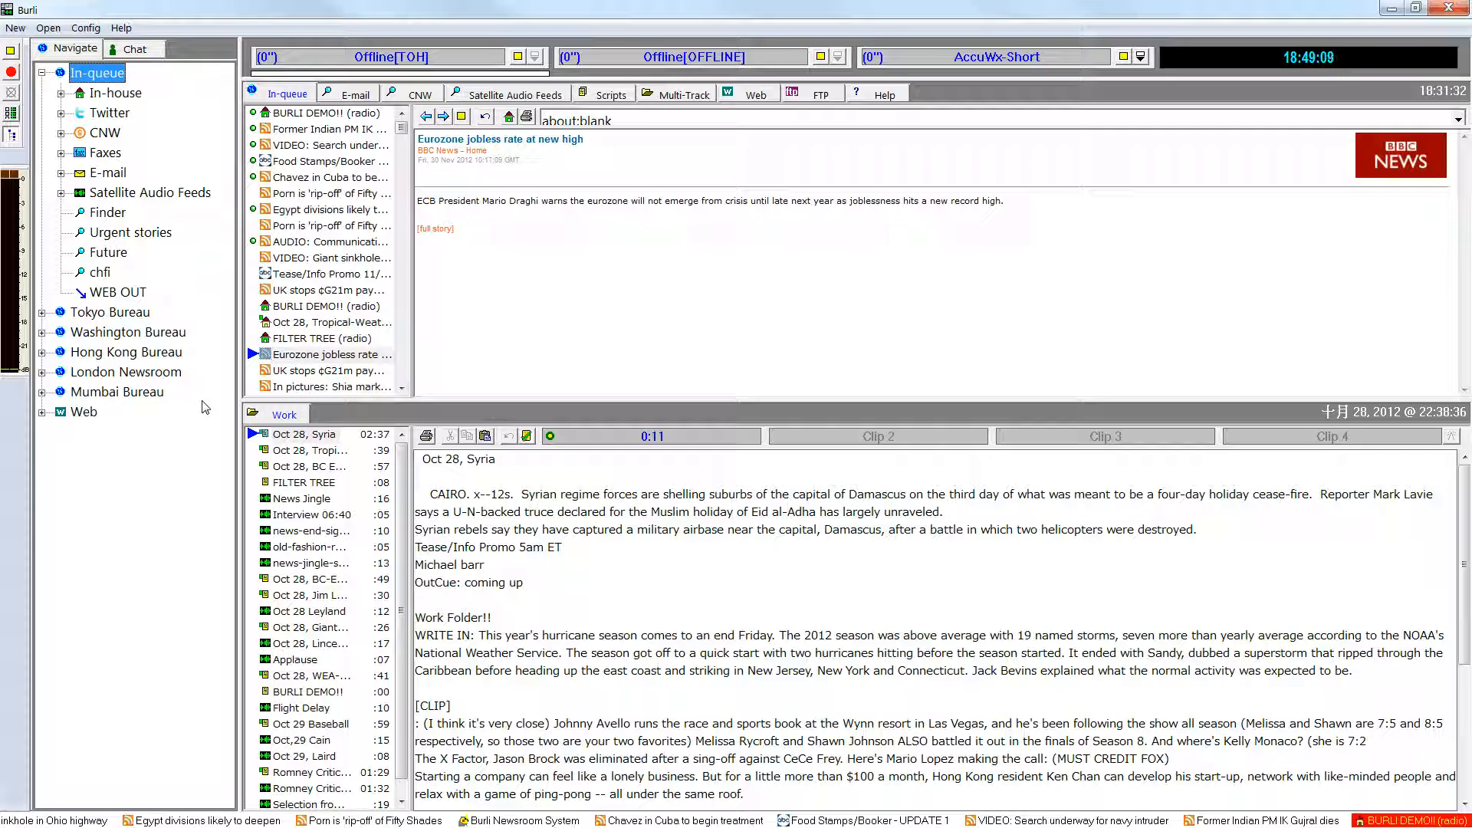
left_click(42, 332)
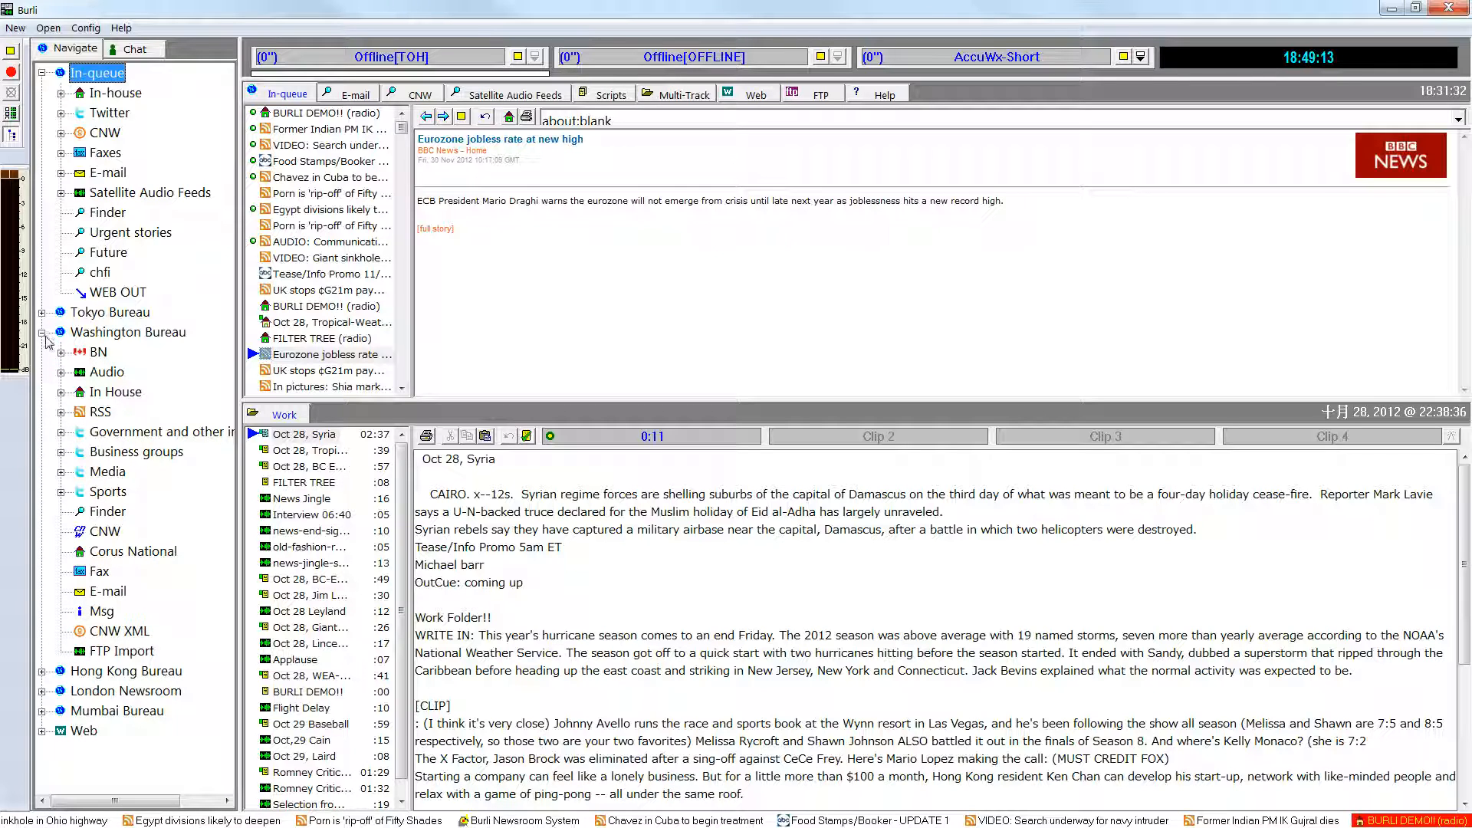
left_click(61, 392)
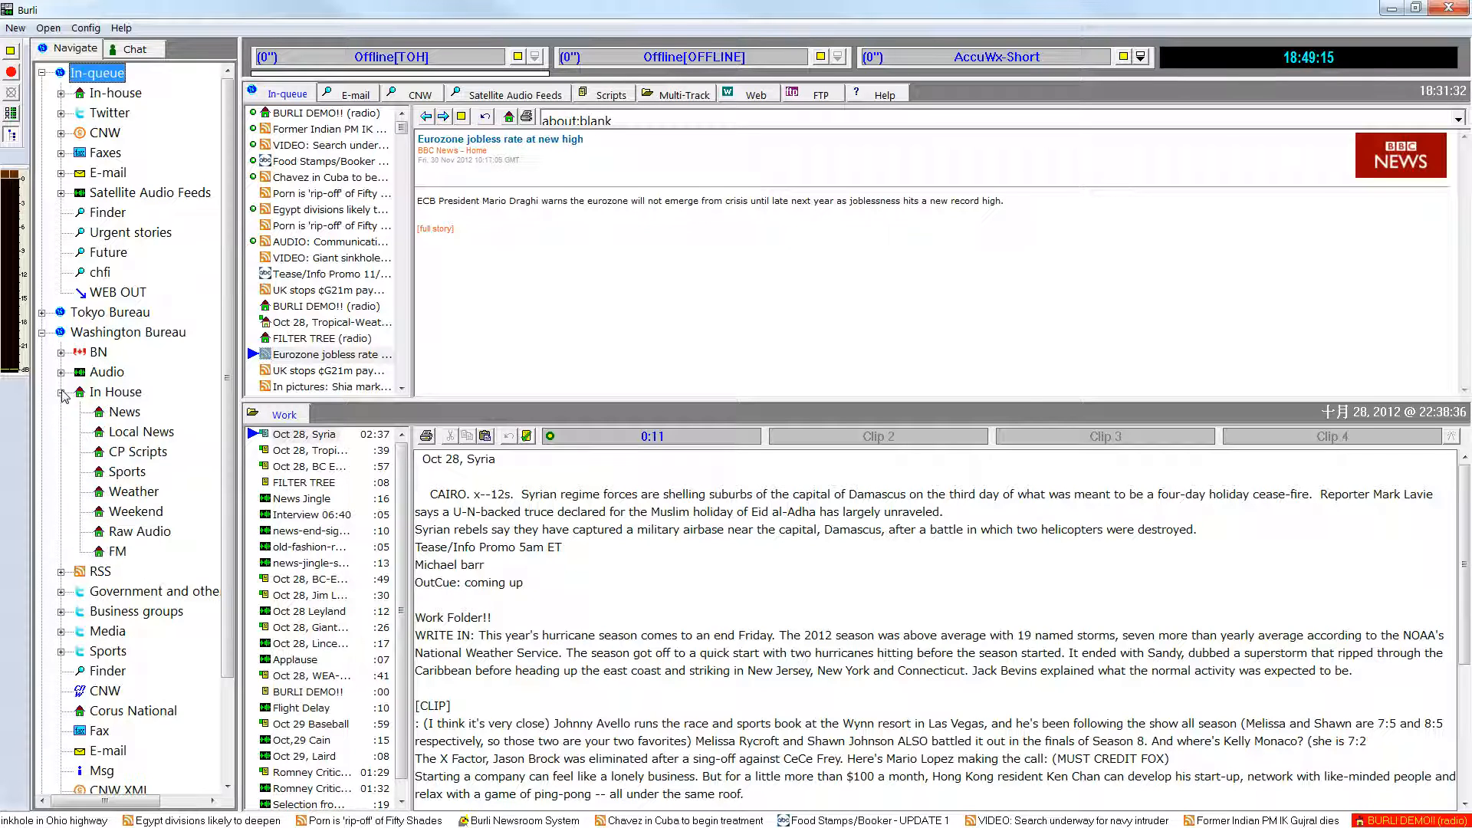
left_click(61, 572)
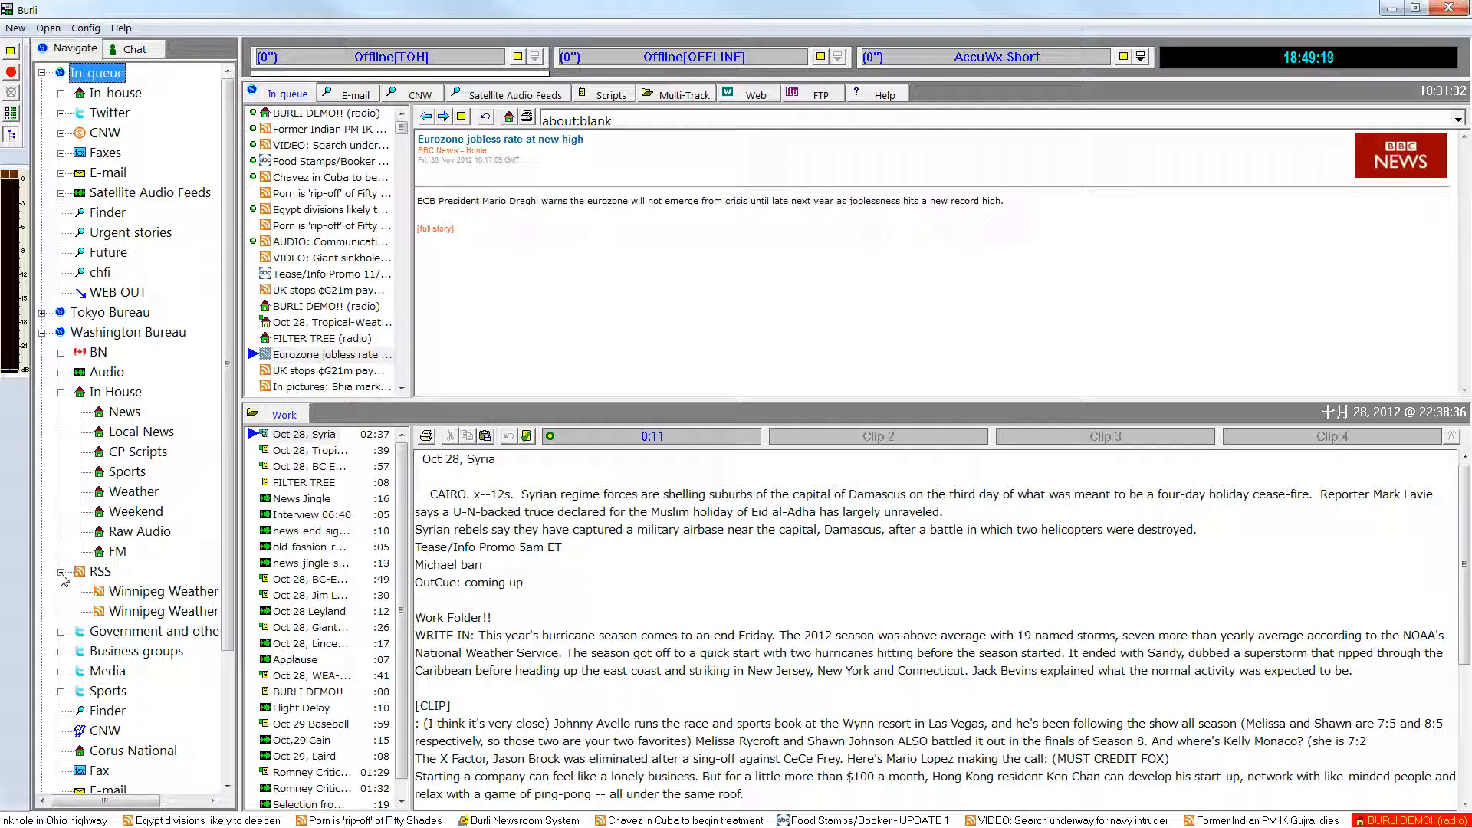
left_click(61, 573)
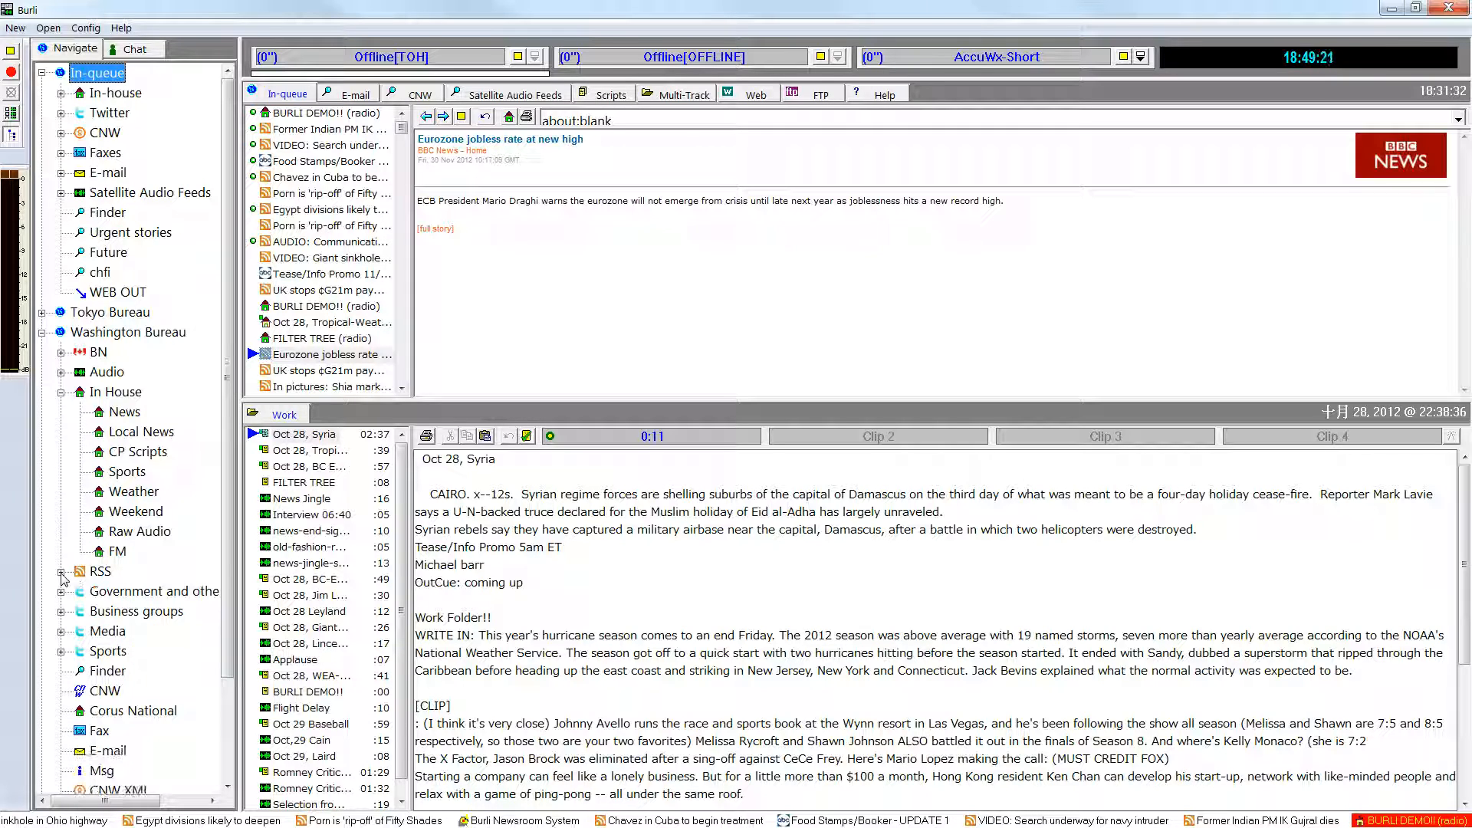
Open the Washington Bureau's Local News filter and view the T-1 and W-2 BOMBER SALE stories.
left_click(127, 436)
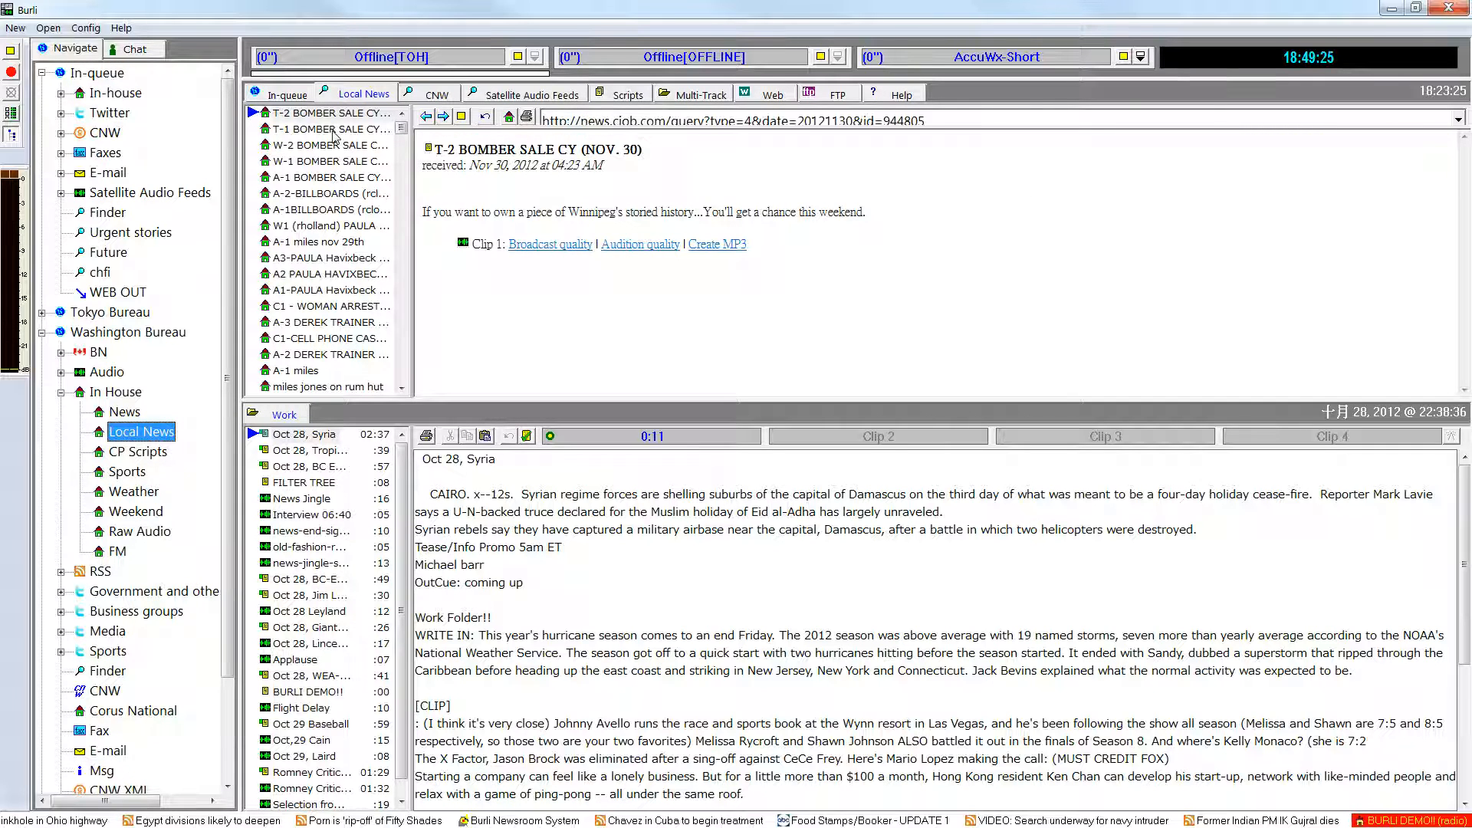
left_click(332, 129)
left_click(334, 146)
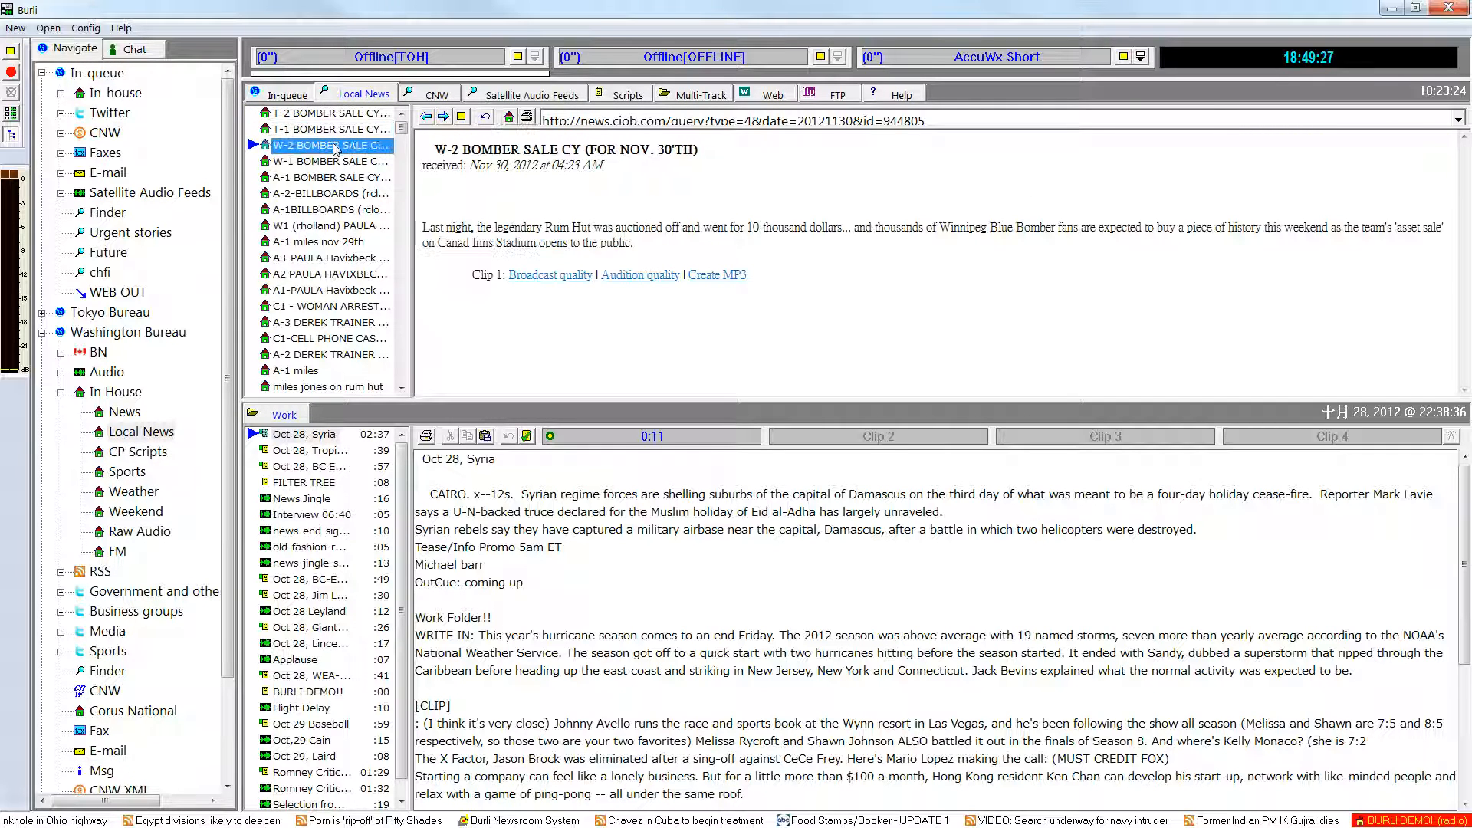
Return to the In-queue stories and browse the newest items from BURLI DEMO!! down to Chavez in Cuba to begin treatment.
left_click(308, 96)
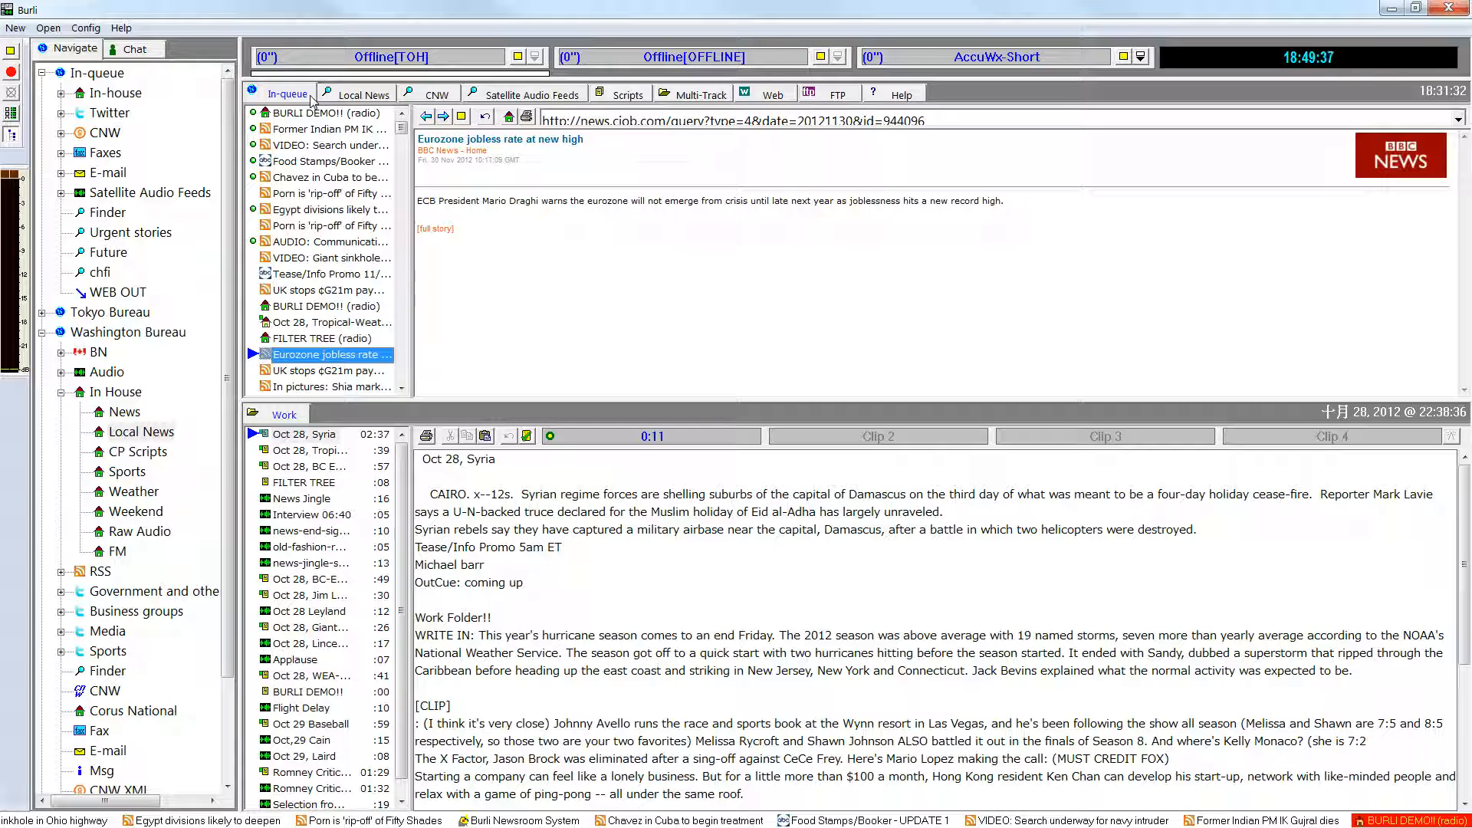
mouse_move(400, 129)
left_mouse_down()
mouse_move(399, 146)
mouse_move(399, 121)
left_mouse_up()
left_click(385, 117)
left_click(383, 129)
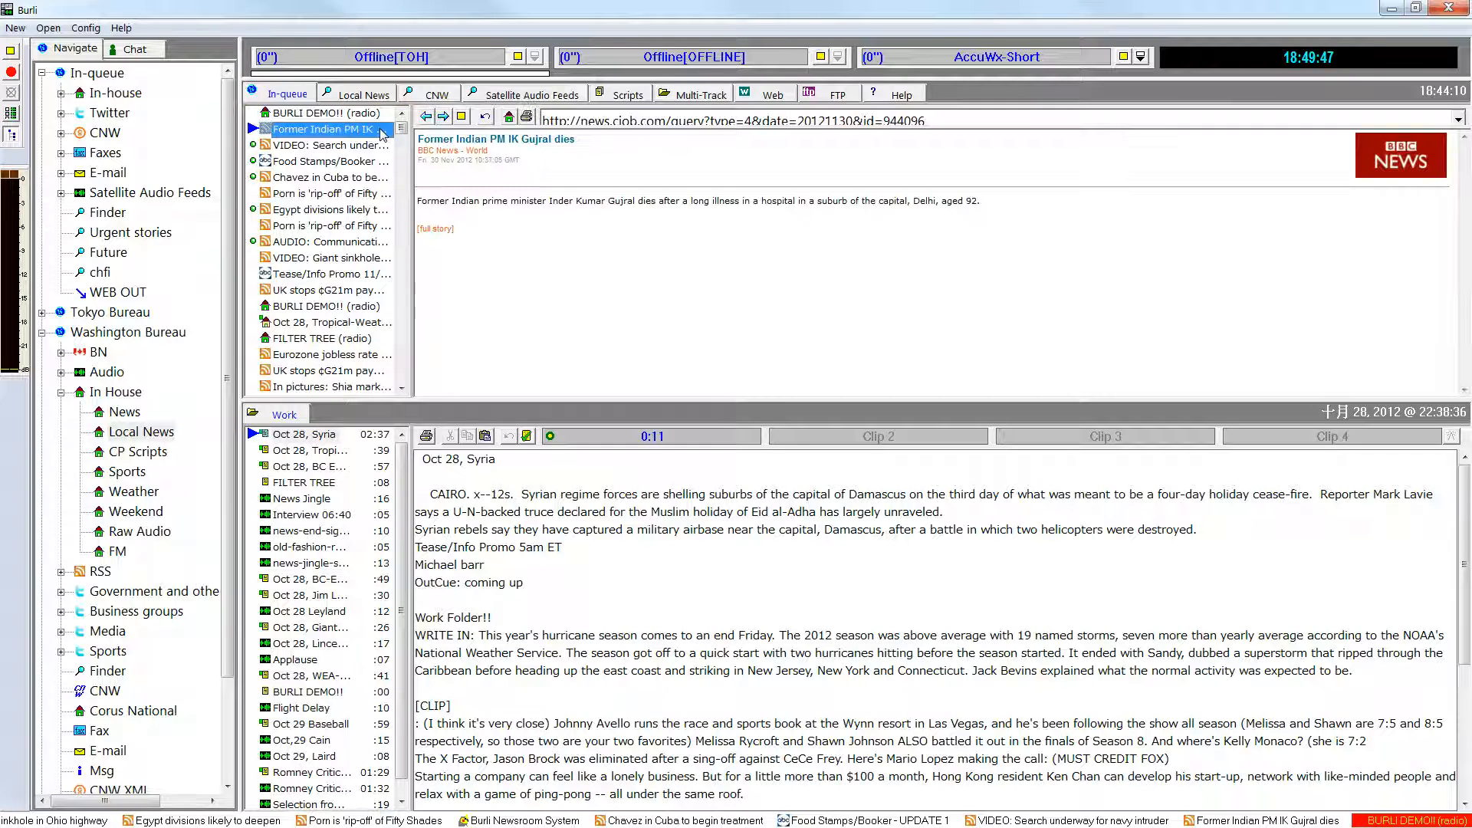
left_click(371, 146)
left_click(372, 161)
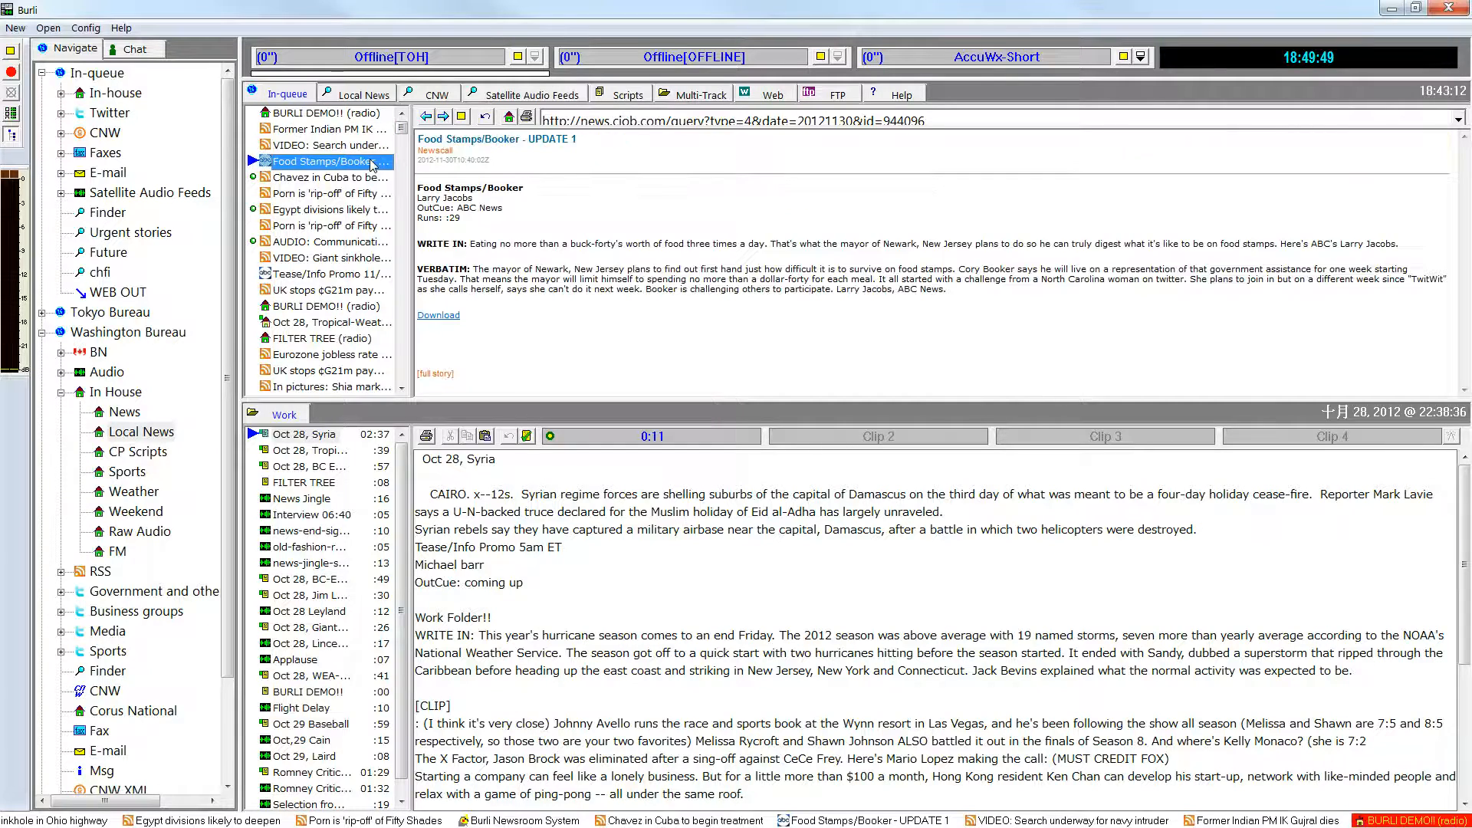
left_click(371, 178)
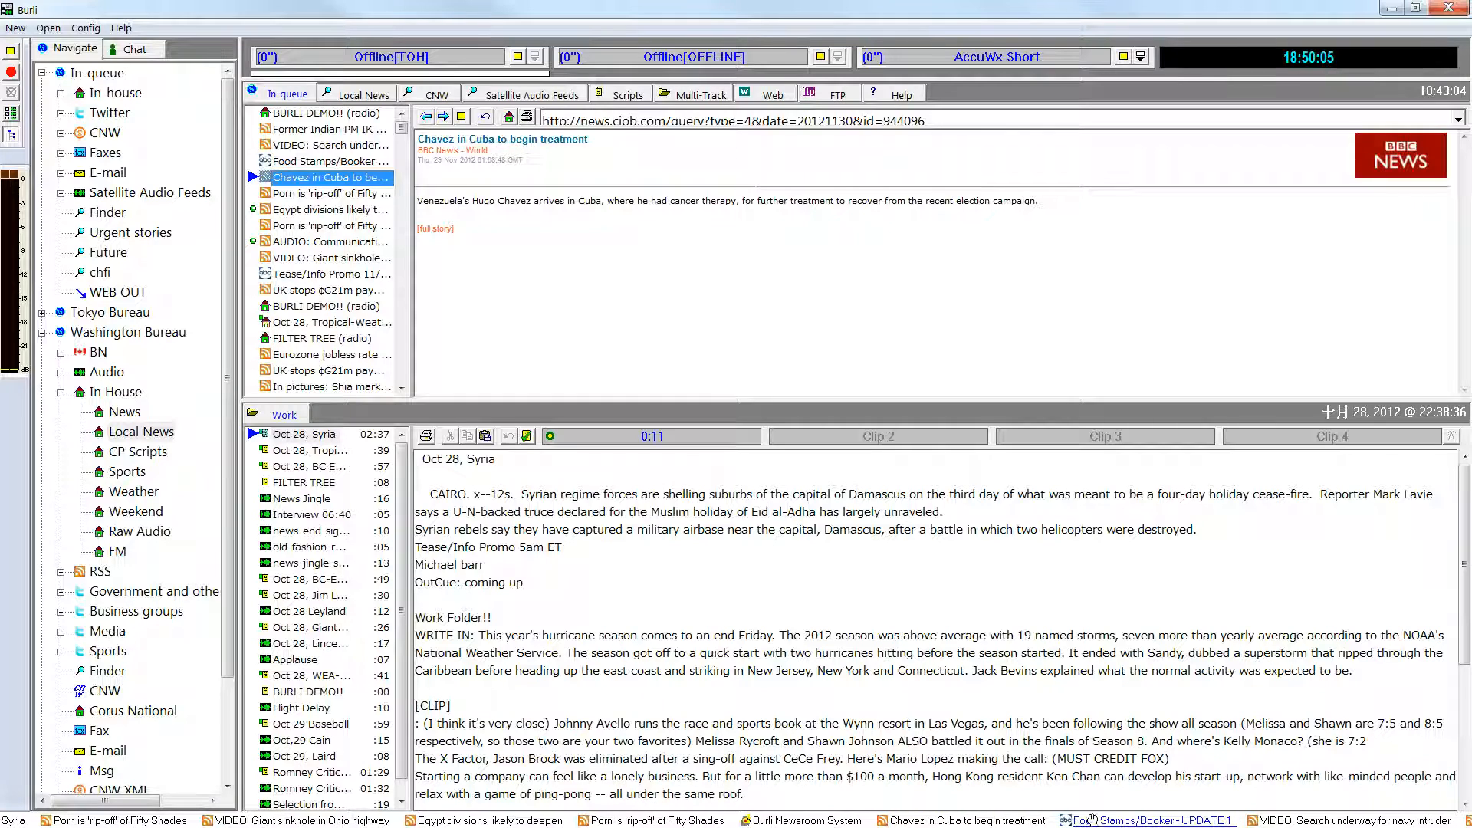
Open stories from the scrolling headline ticker, including Chavez in Cuba, Porn is 'rip-off' of Fifty Shades and Egypt divisions likely to deepen.
left_click(1092, 821)
left_click(989, 822)
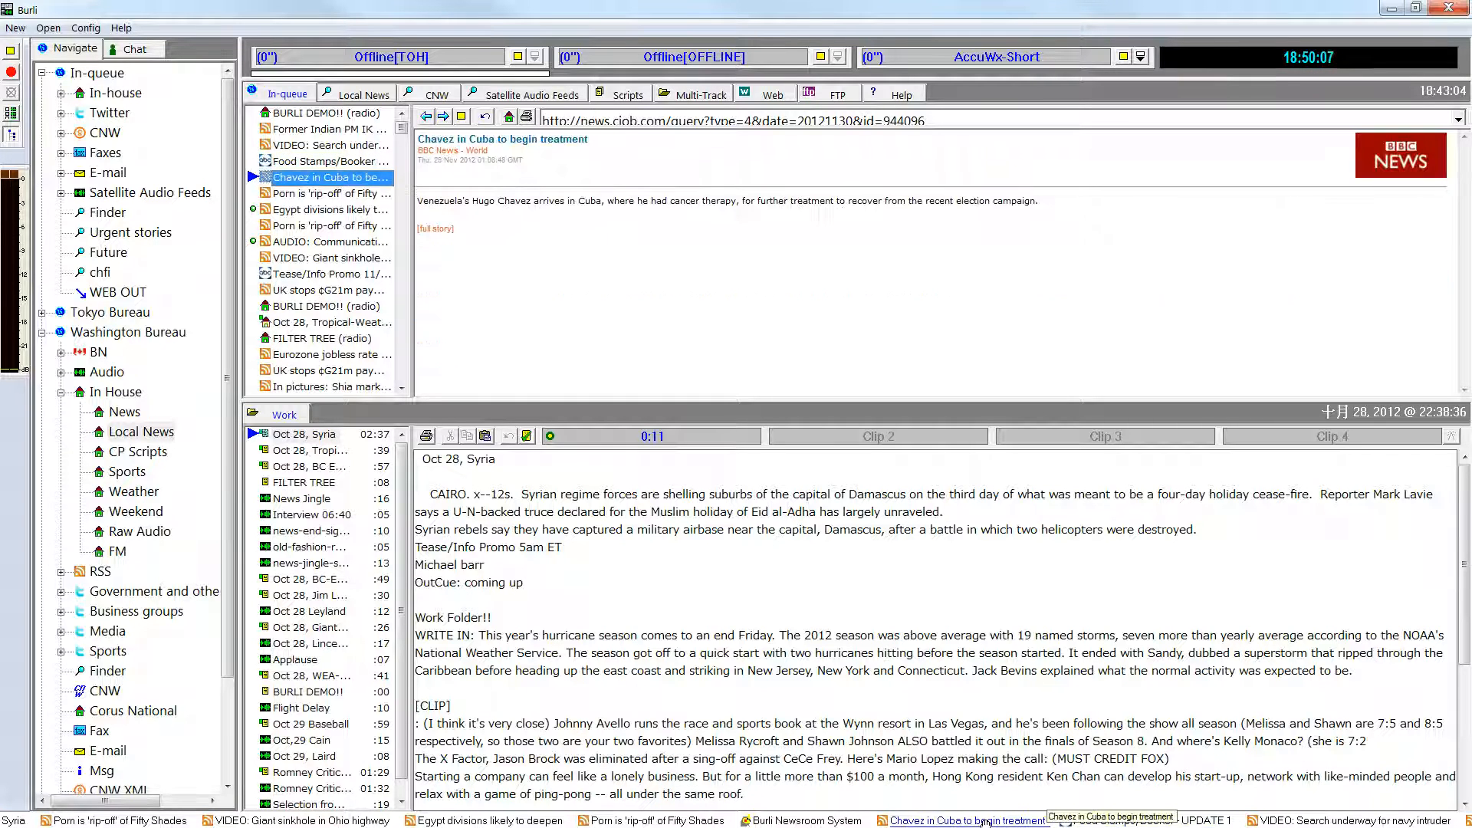
left_click(696, 821)
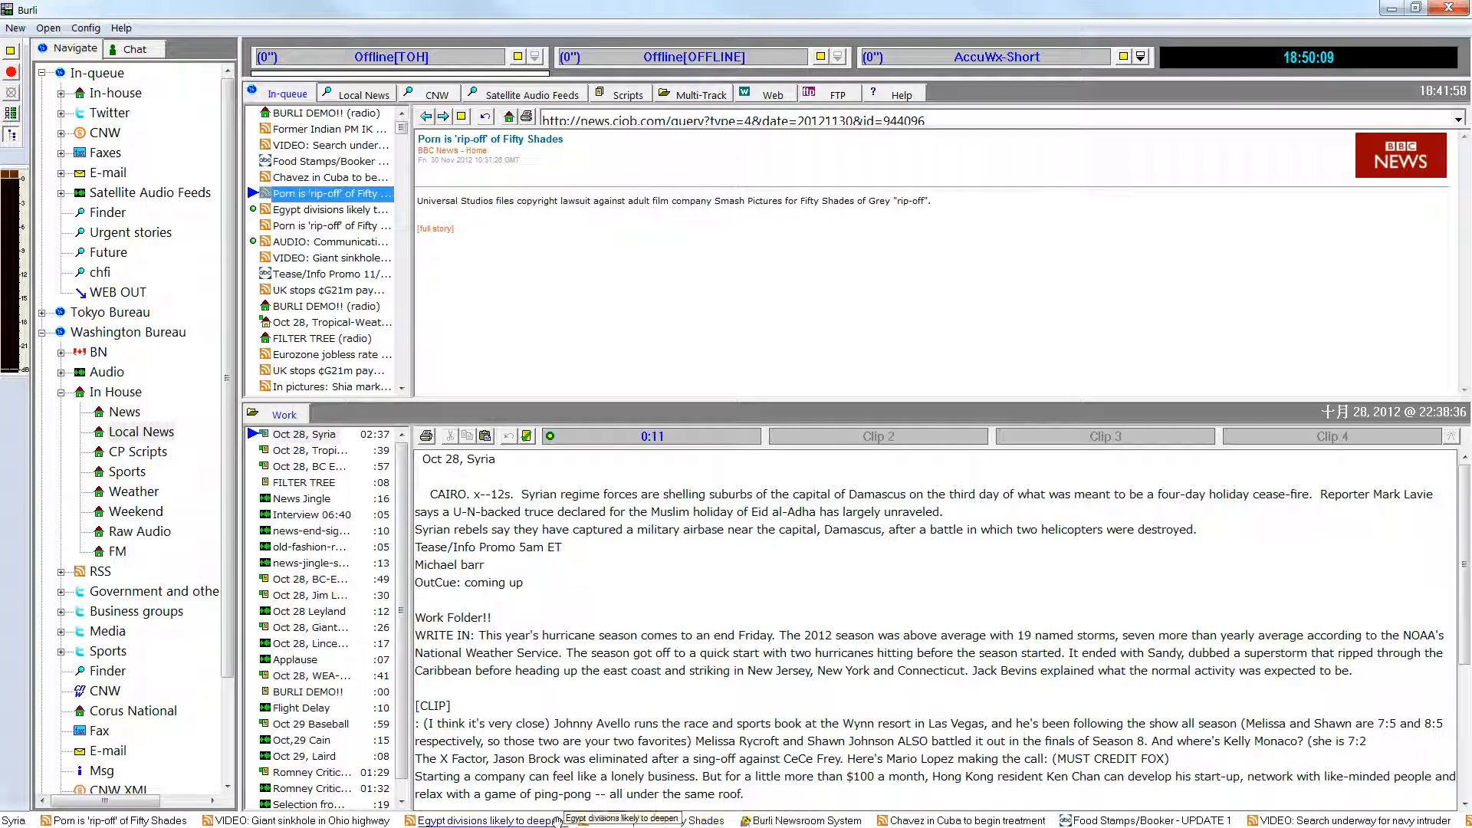
left_click(518, 822)
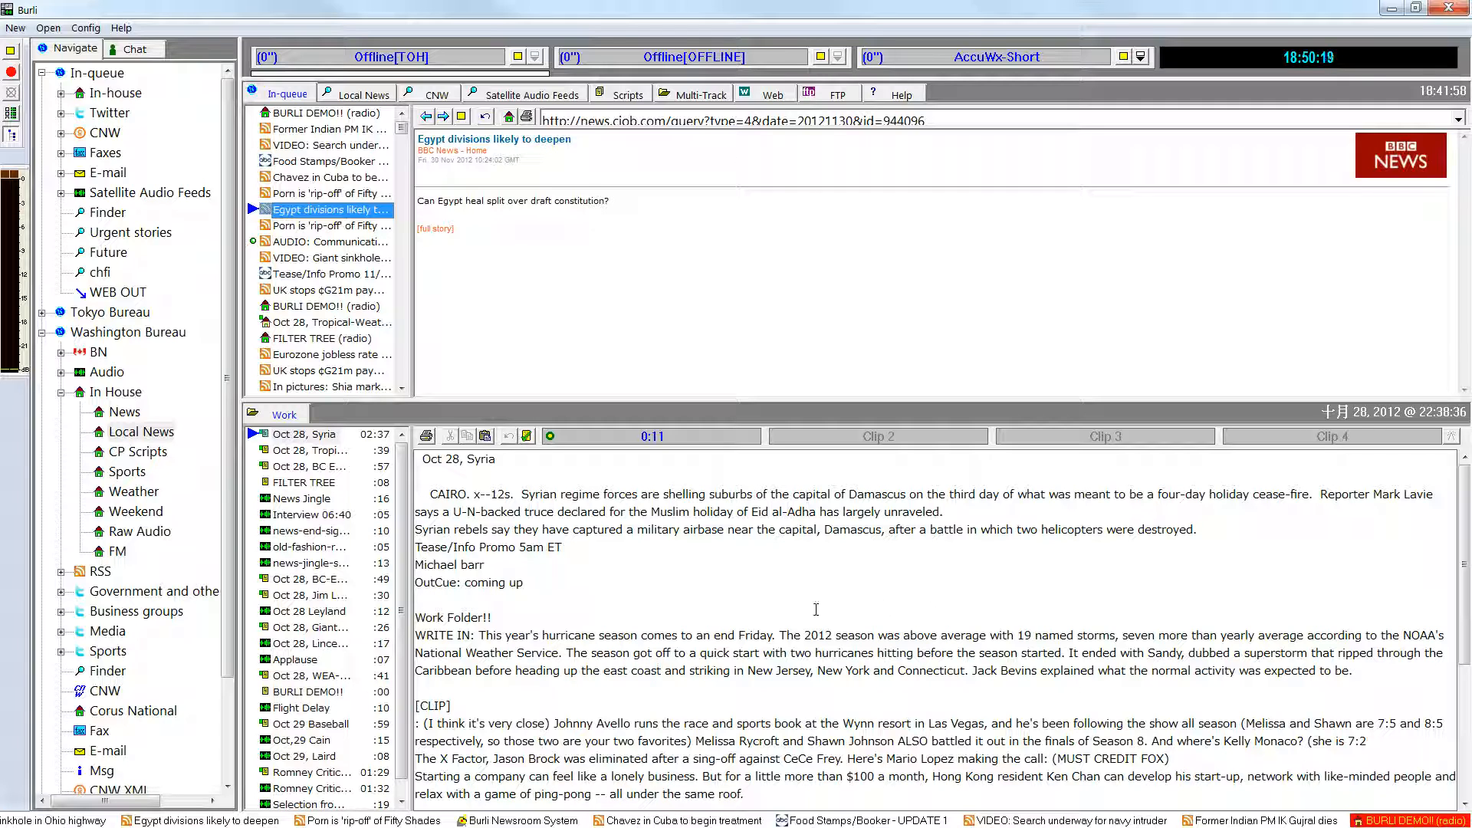
Highlight the "Work Folder!!" line in the Syria story and view the Former Indian PM and Tease/Info Promo 11/30 items.
left_click_drag(494, 618, 411, 618)
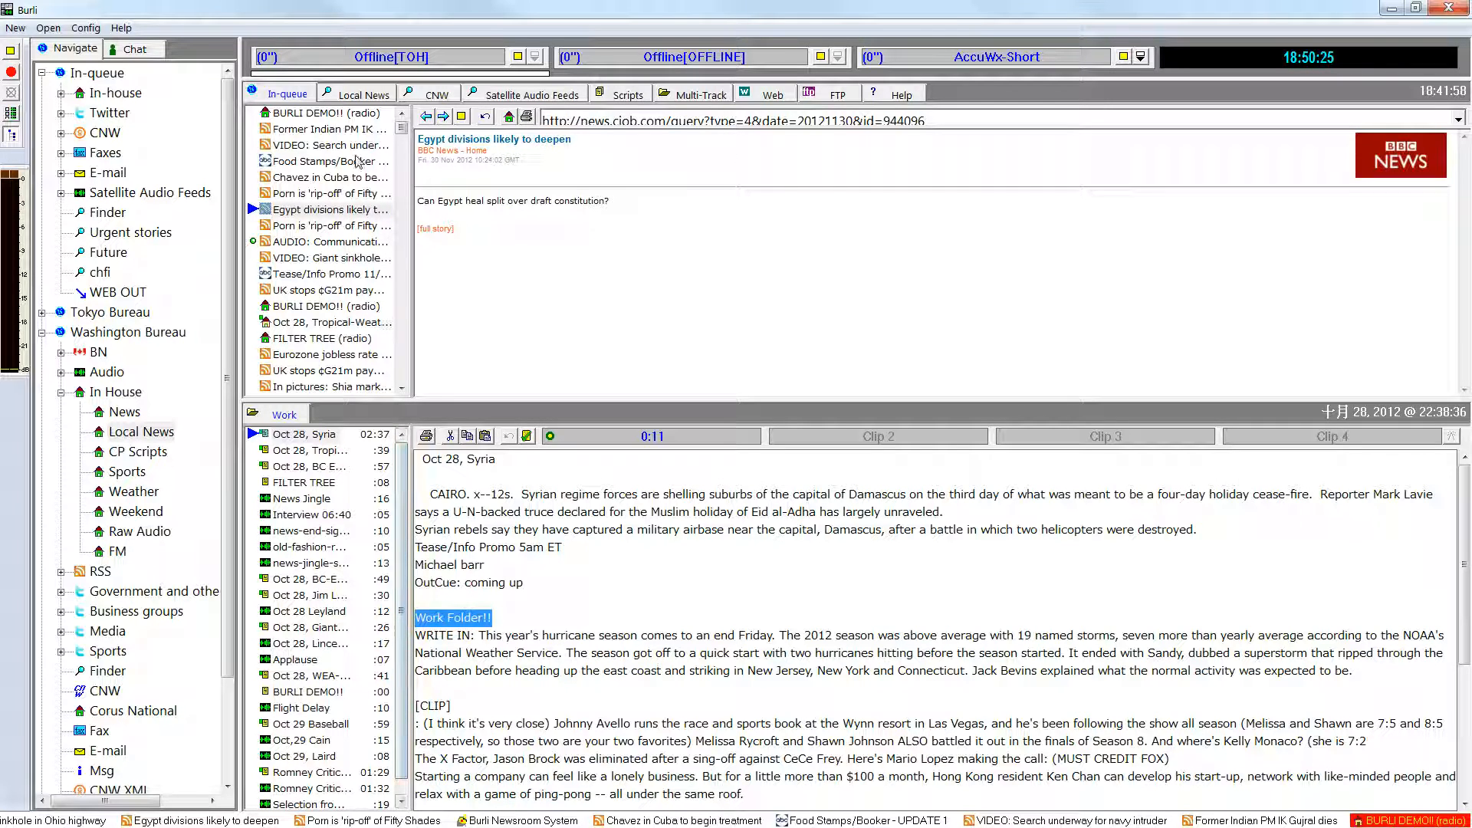
left_click(355, 129)
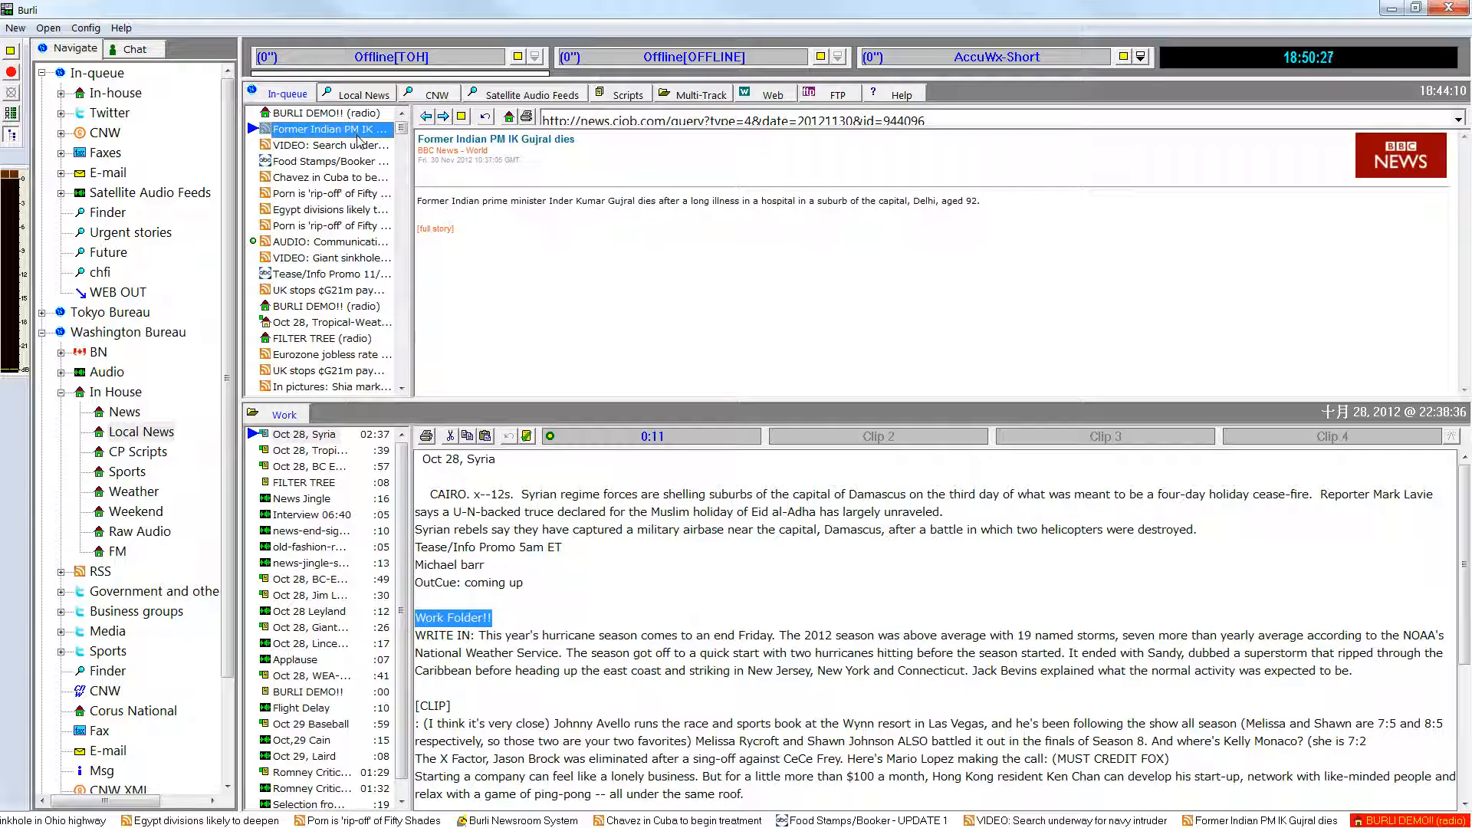
left_click(356, 274)
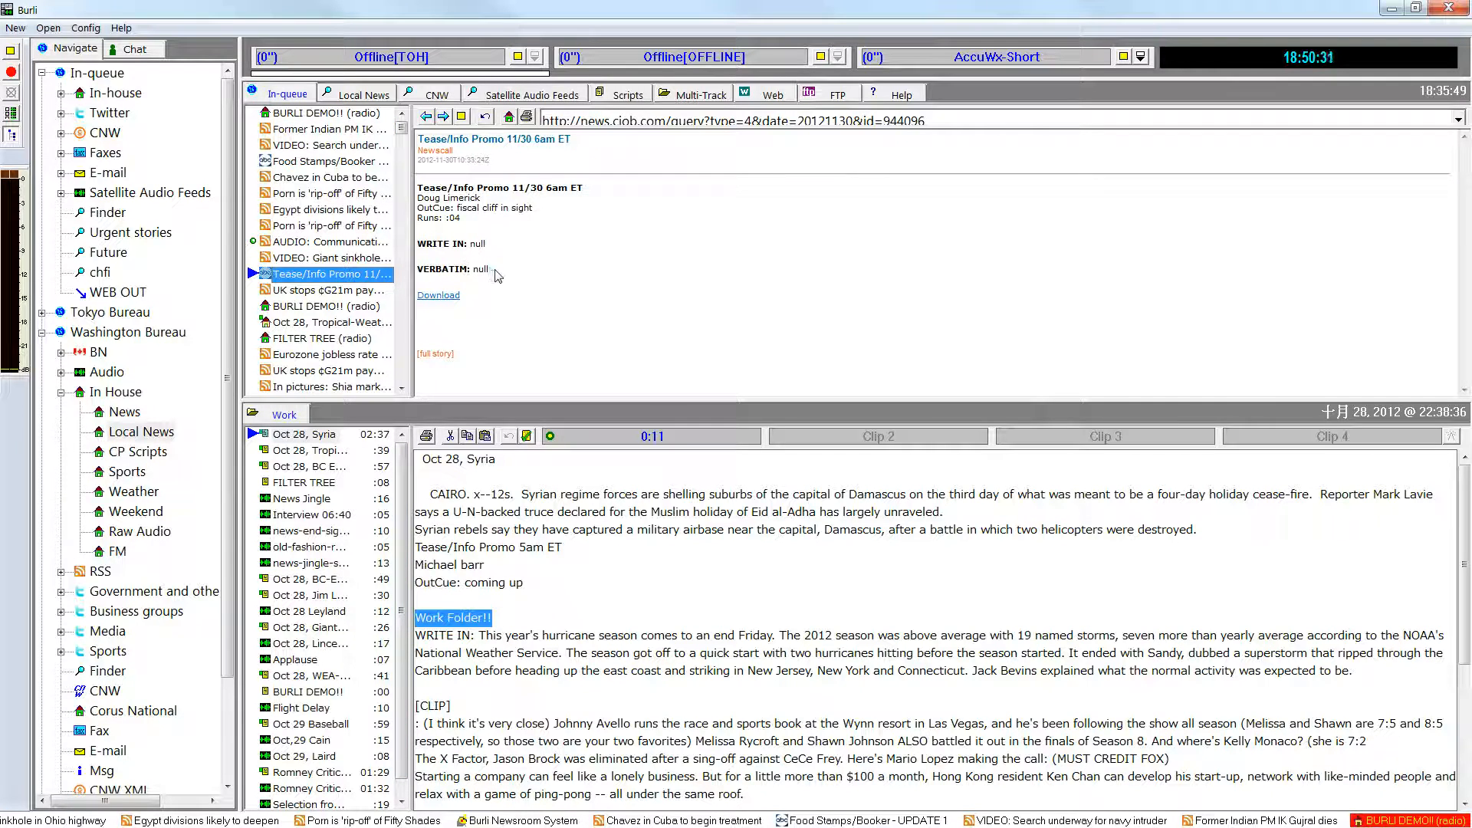
Copy the sentence from the AUDIO: Communications blackout in Syria story and paste it on a new line above [CLIP] in Oct 28, Syria.
left_click(375, 243)
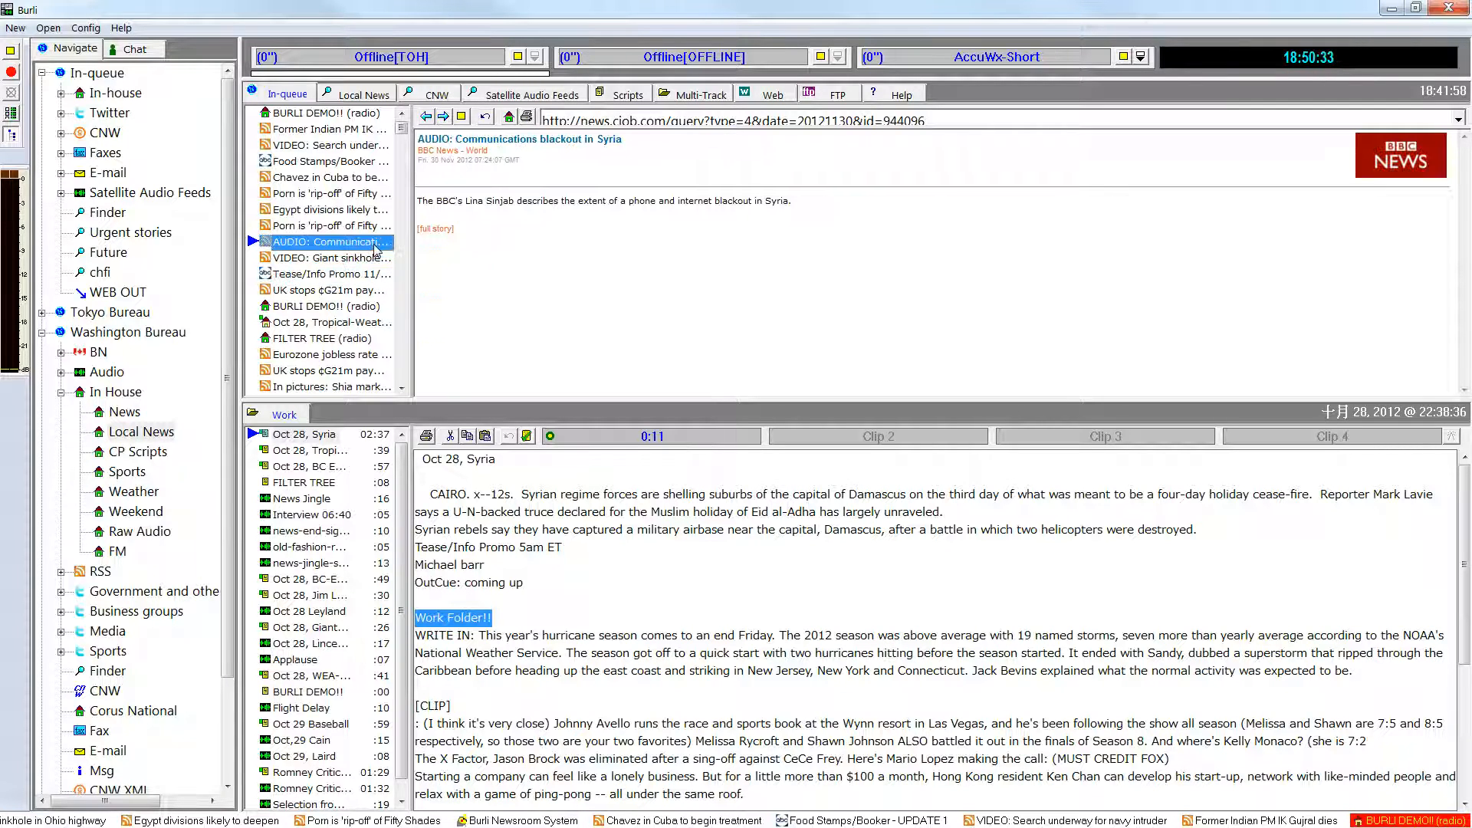
left_click_drag(798, 204, 418, 204)
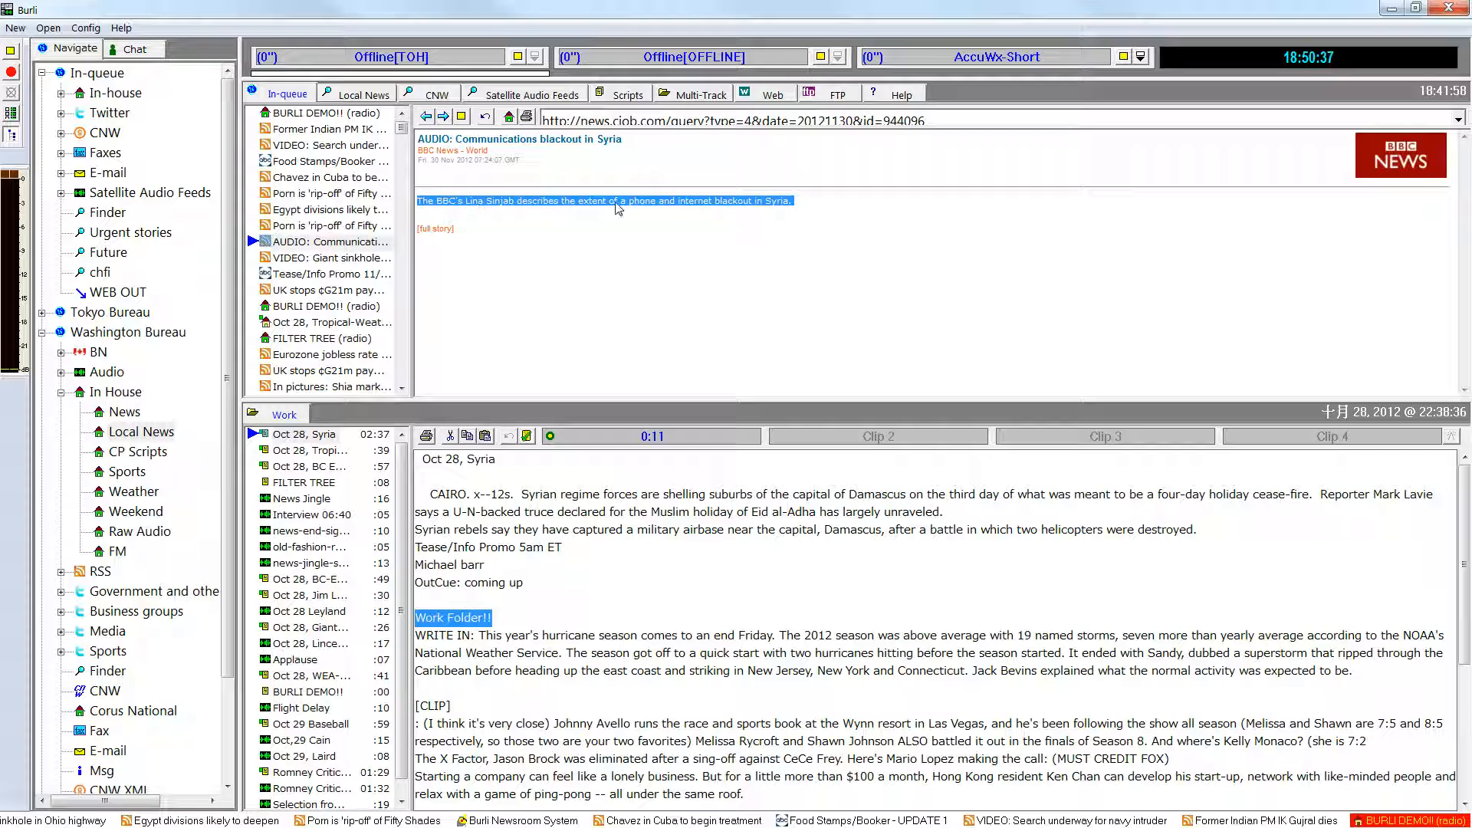
right_click(643, 204)
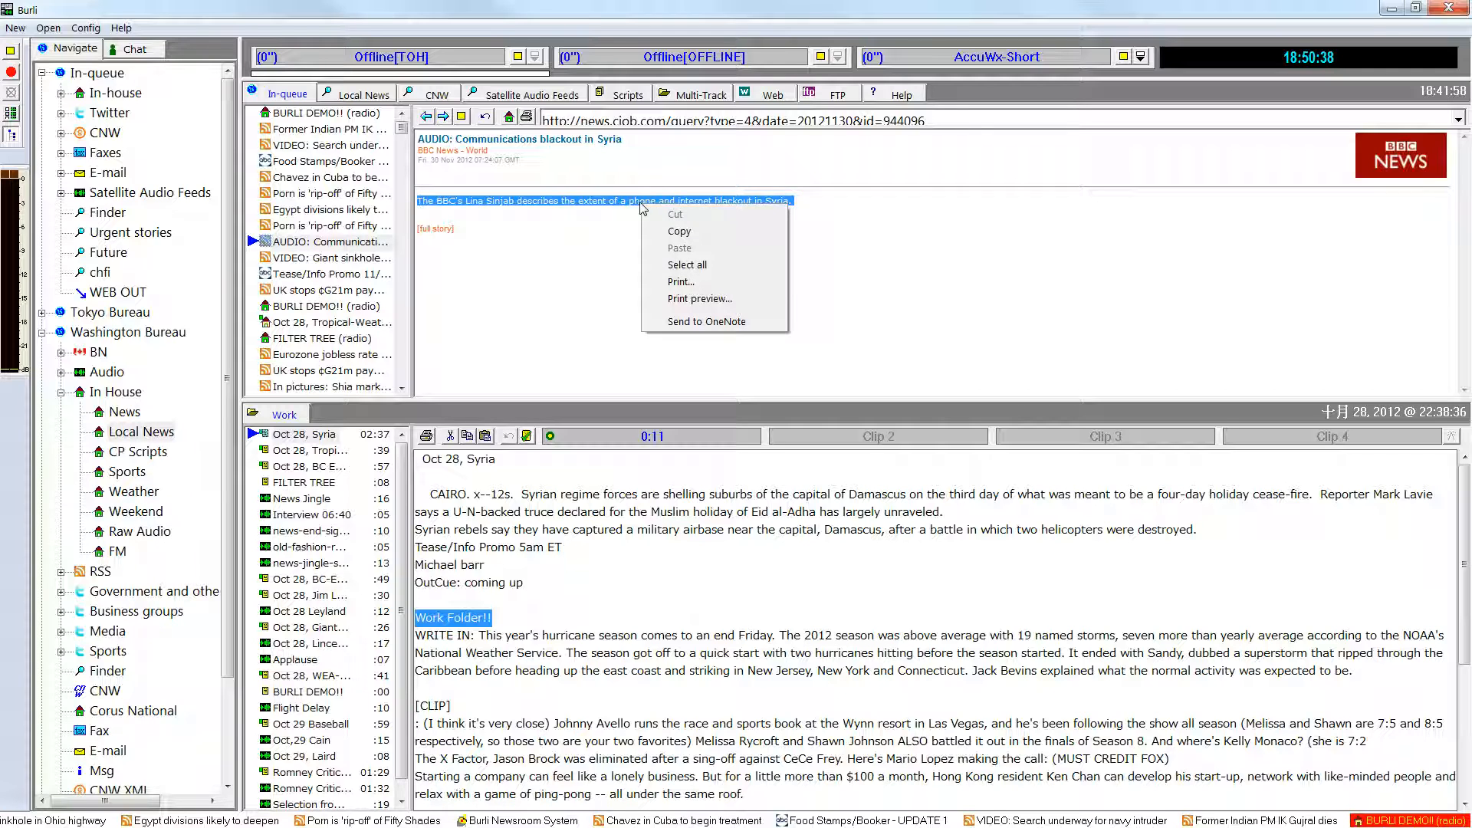
left_click(675, 231)
left_click(487, 688)
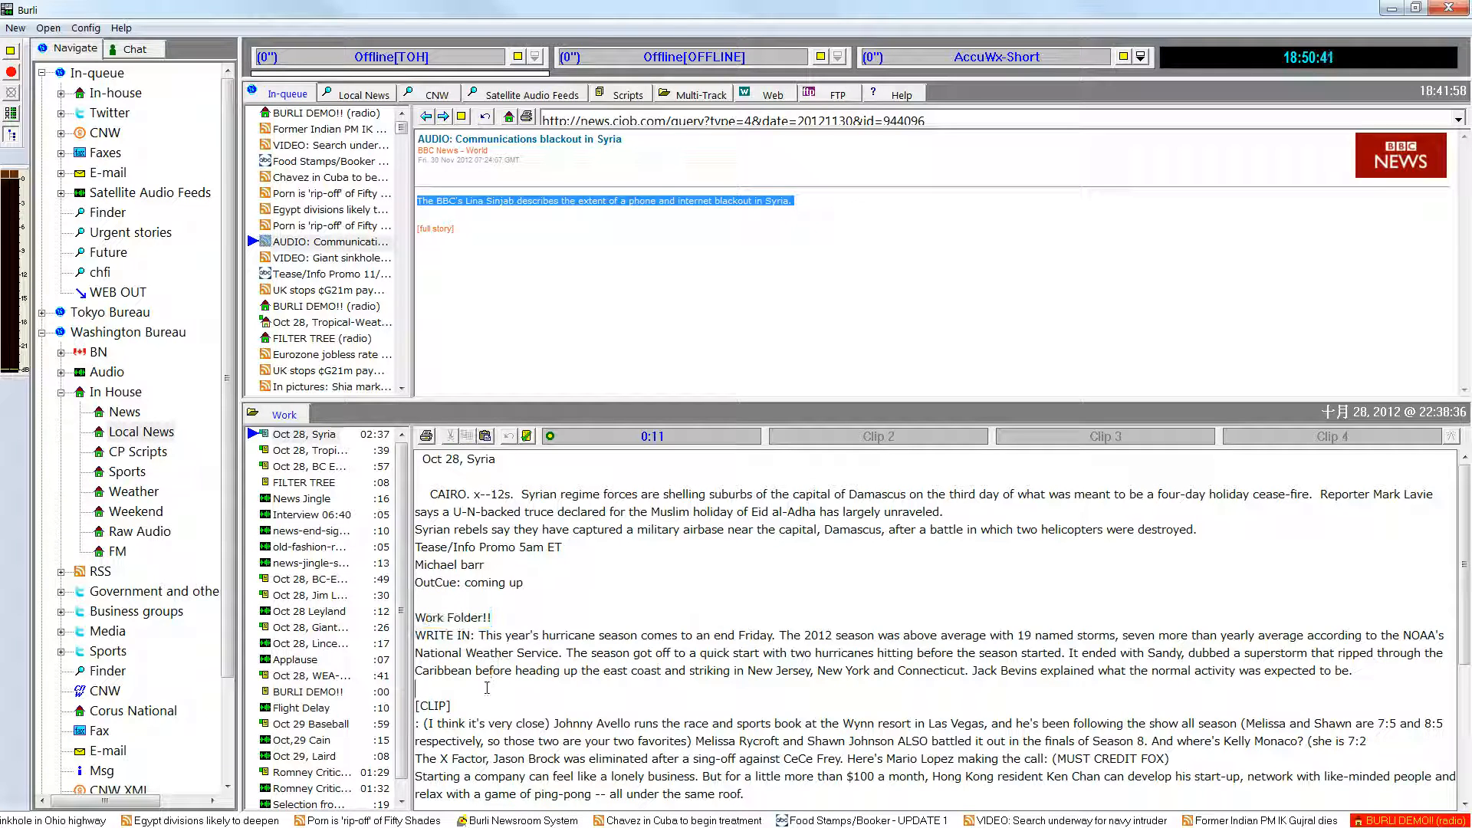
key("Return")
right_click(487, 689)
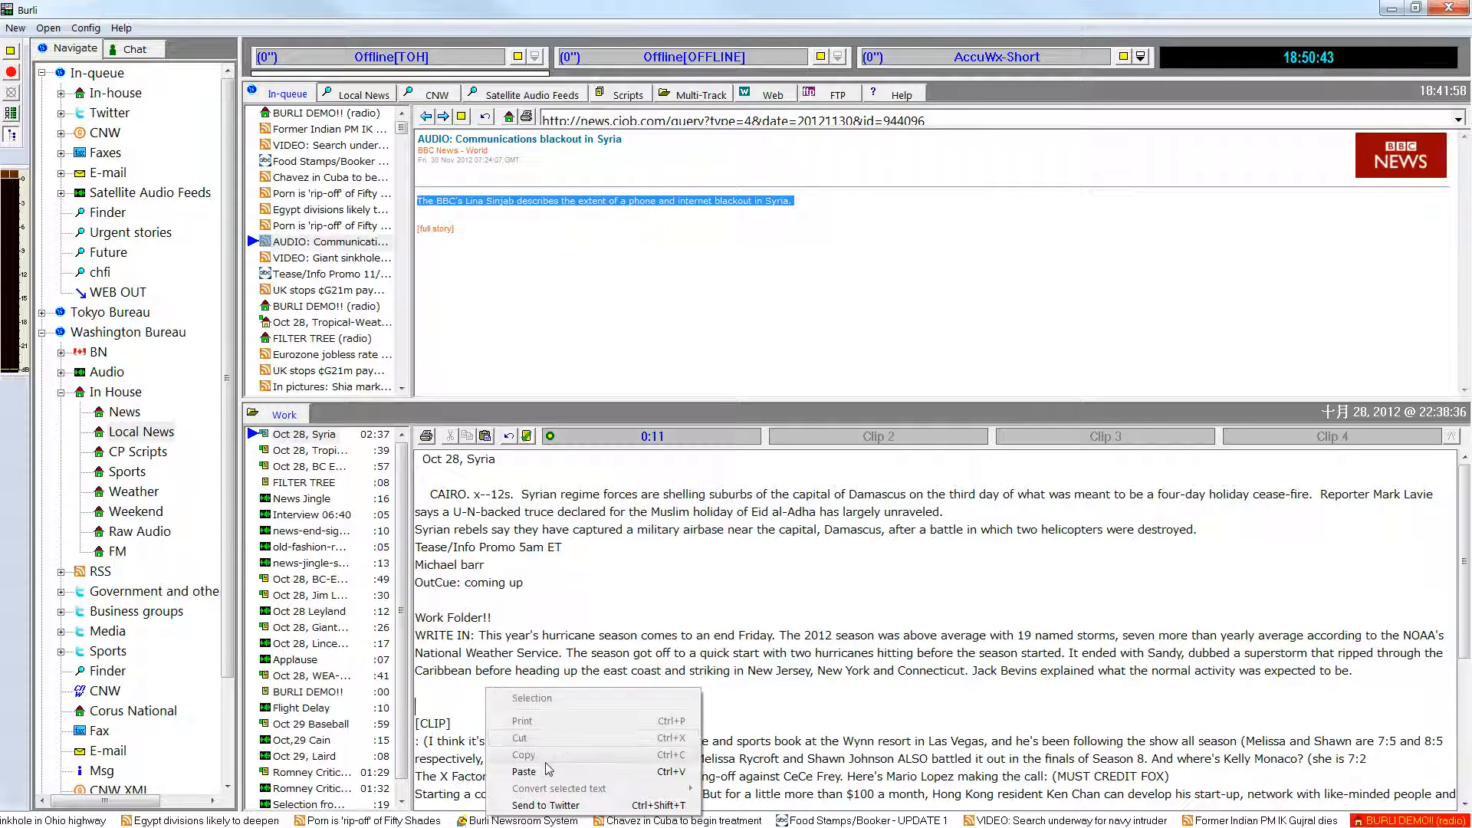
left_click(525, 772)
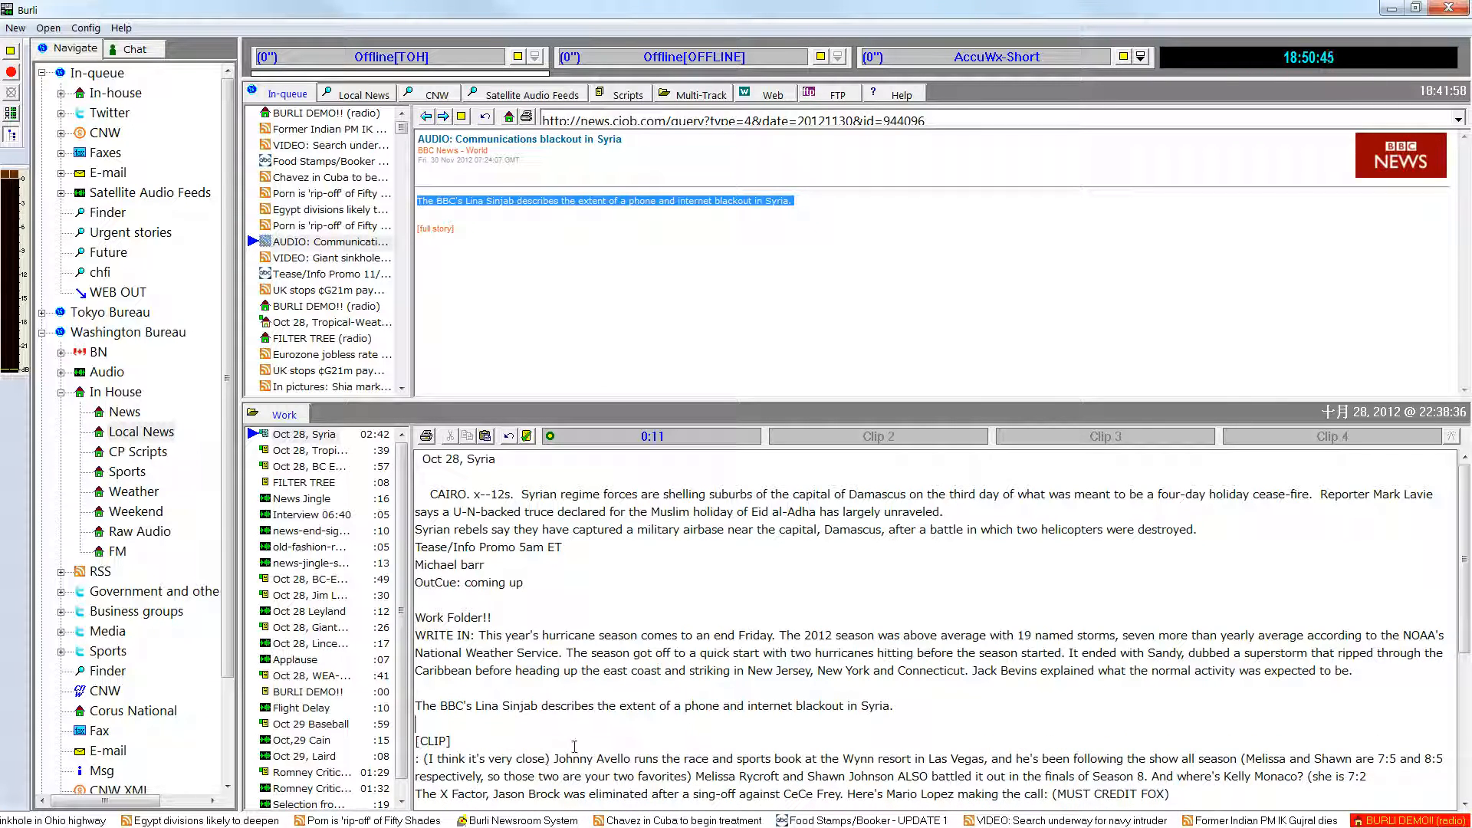
Play the first clip of the Oct 28, Syria story and post the story to the In-queue under News with Normal priority.
left_click(701, 437)
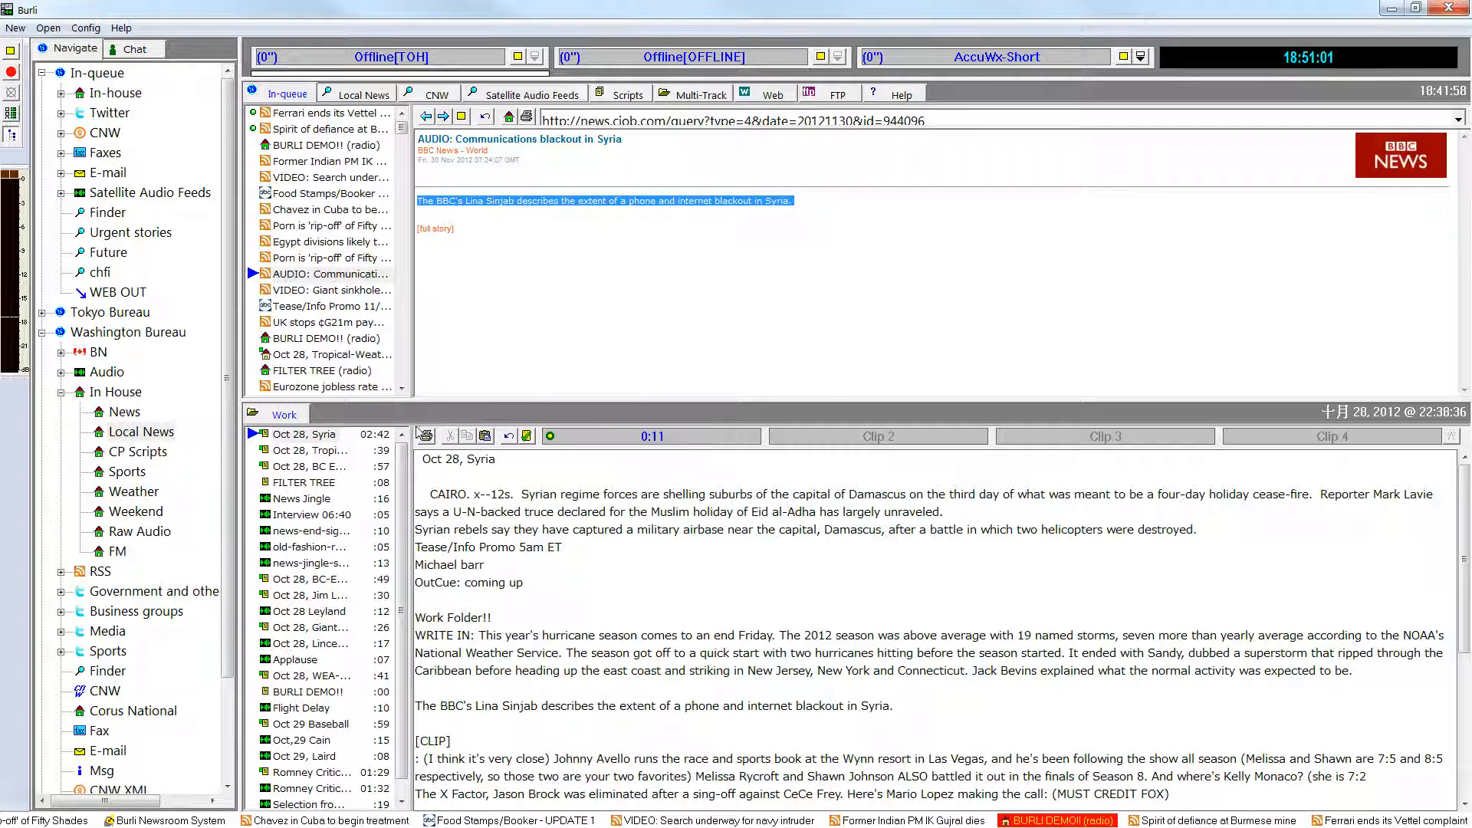
left_click(336, 436)
left_click_drag(338, 443, 350, 363)
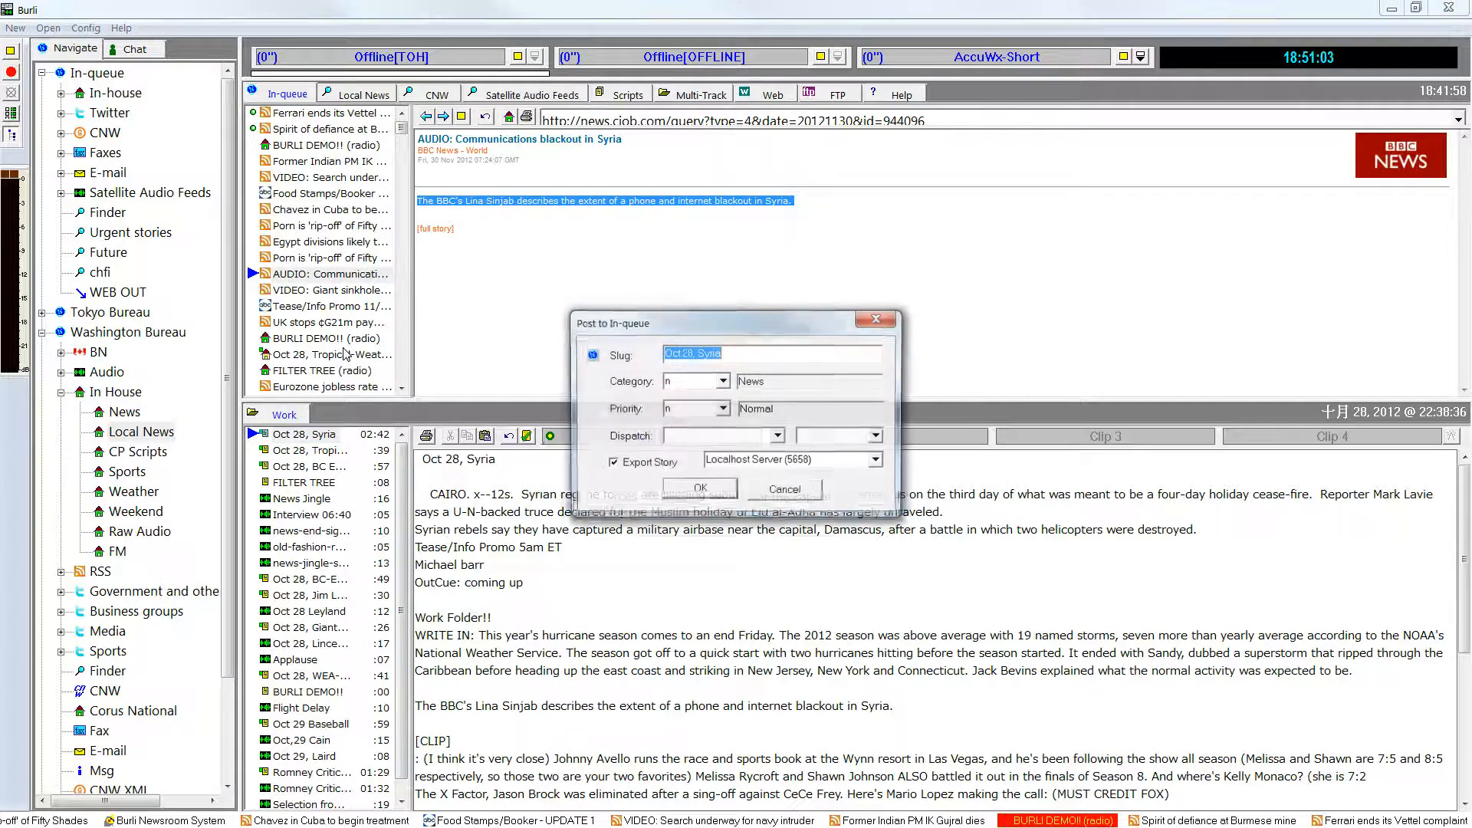
left_click(717, 493)
Mark all three local folders as dispatch destinations for the Oct 28, Syria story and close the dispatch window without sending.
right_click(337, 438)
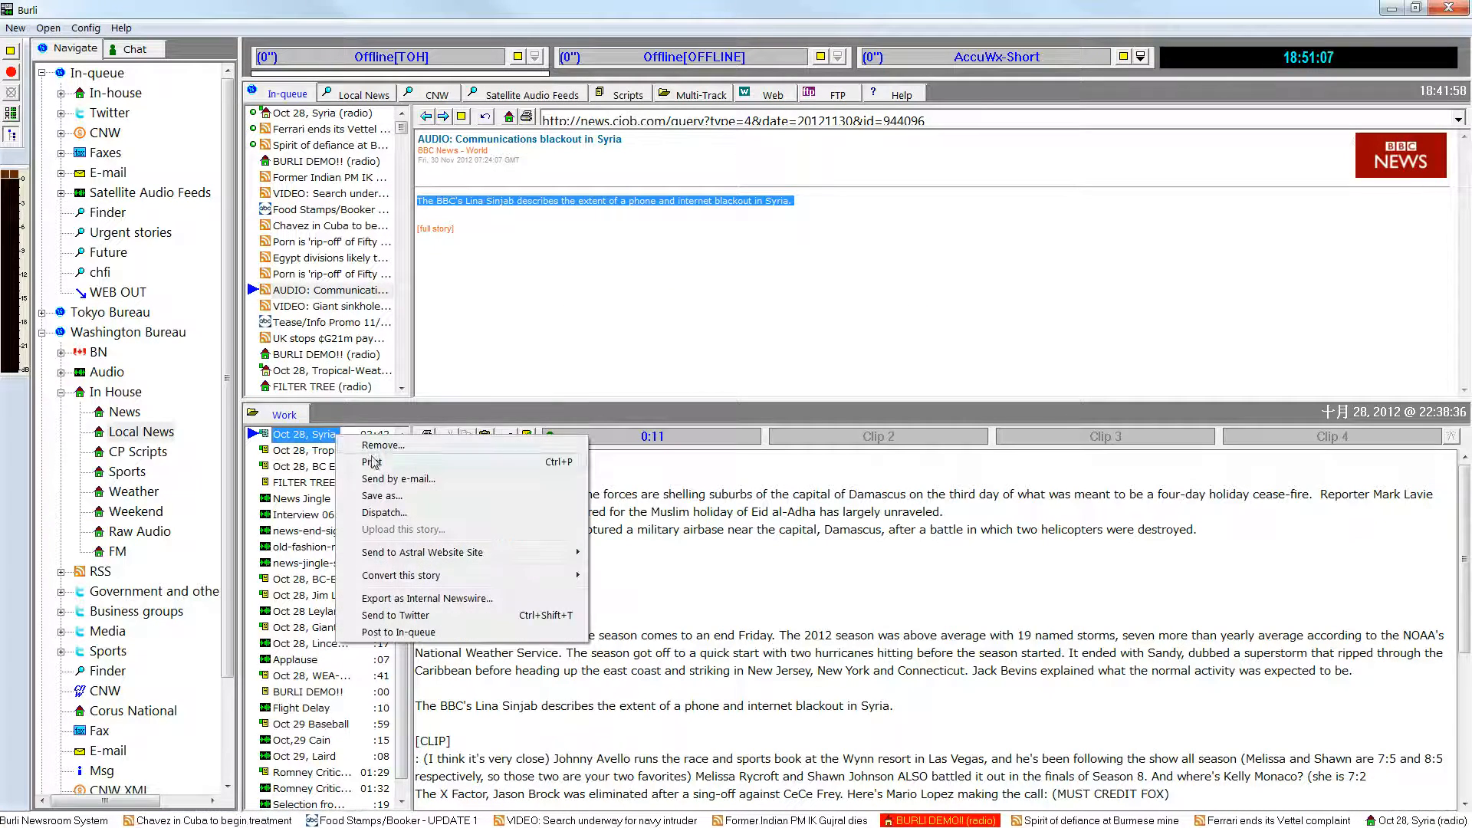
left_click(400, 513)
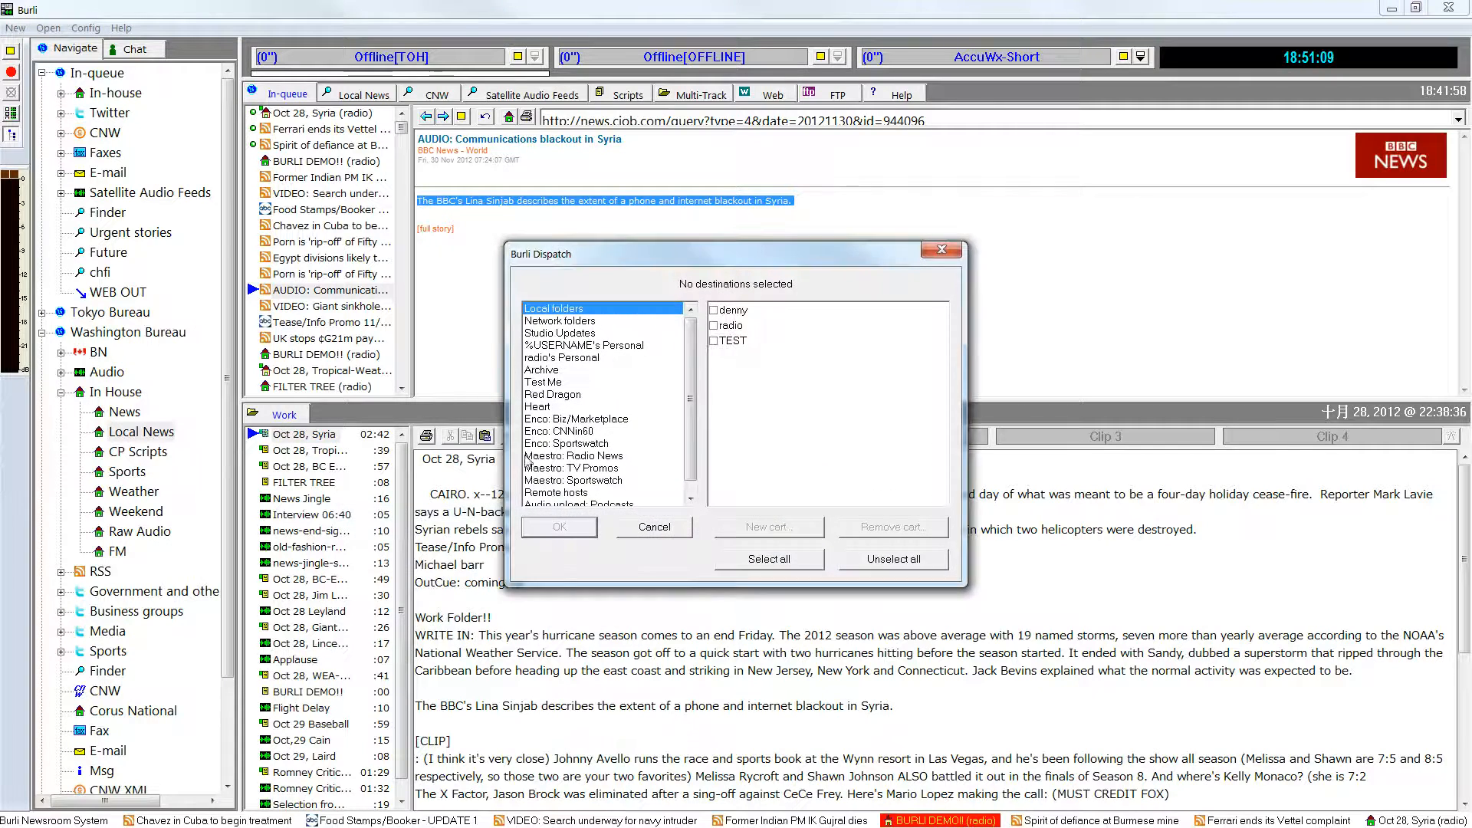
left_click(713, 310)
left_click(713, 325)
left_click(713, 340)
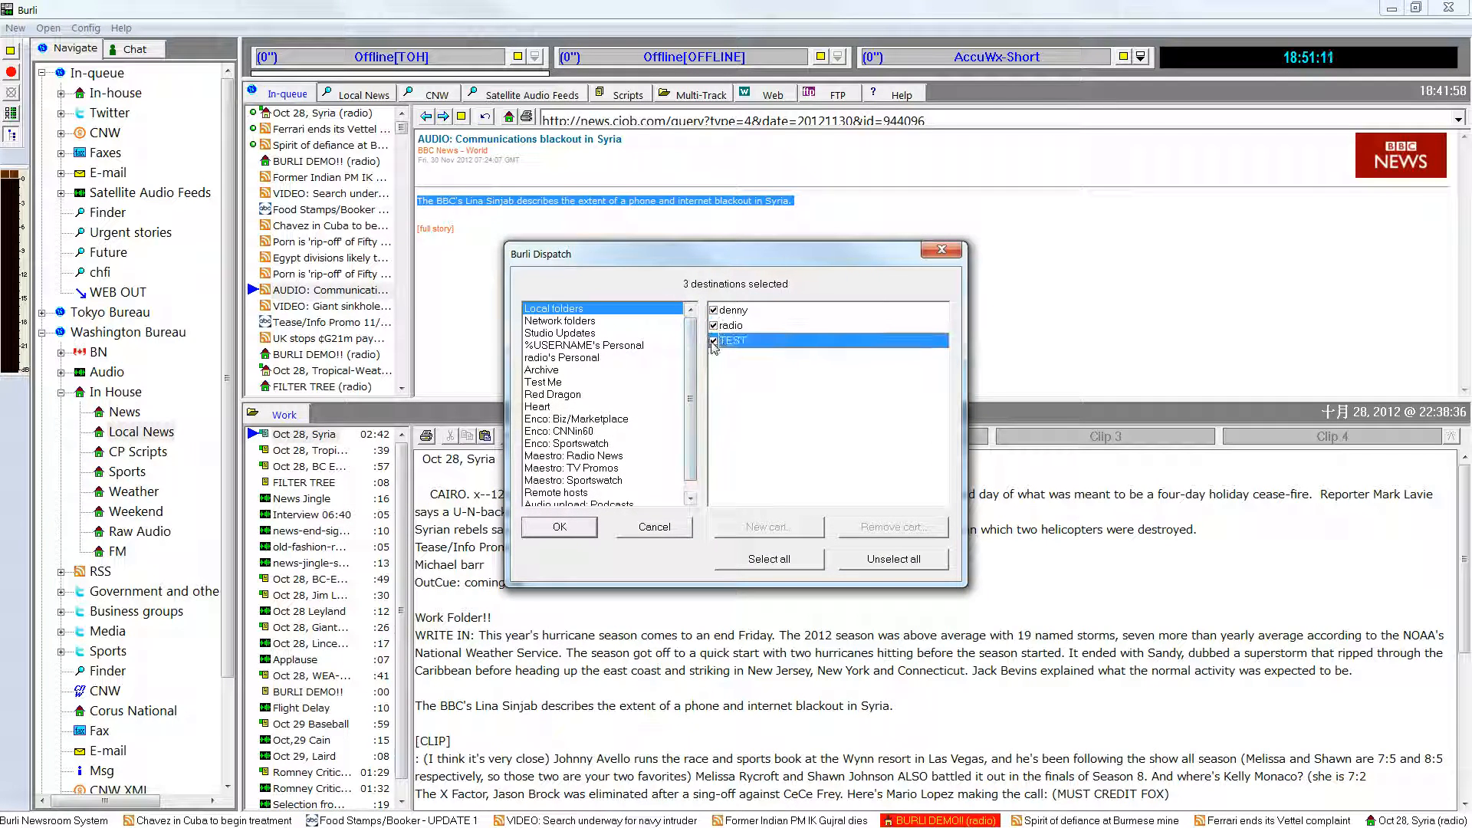
left_click(923, 257)
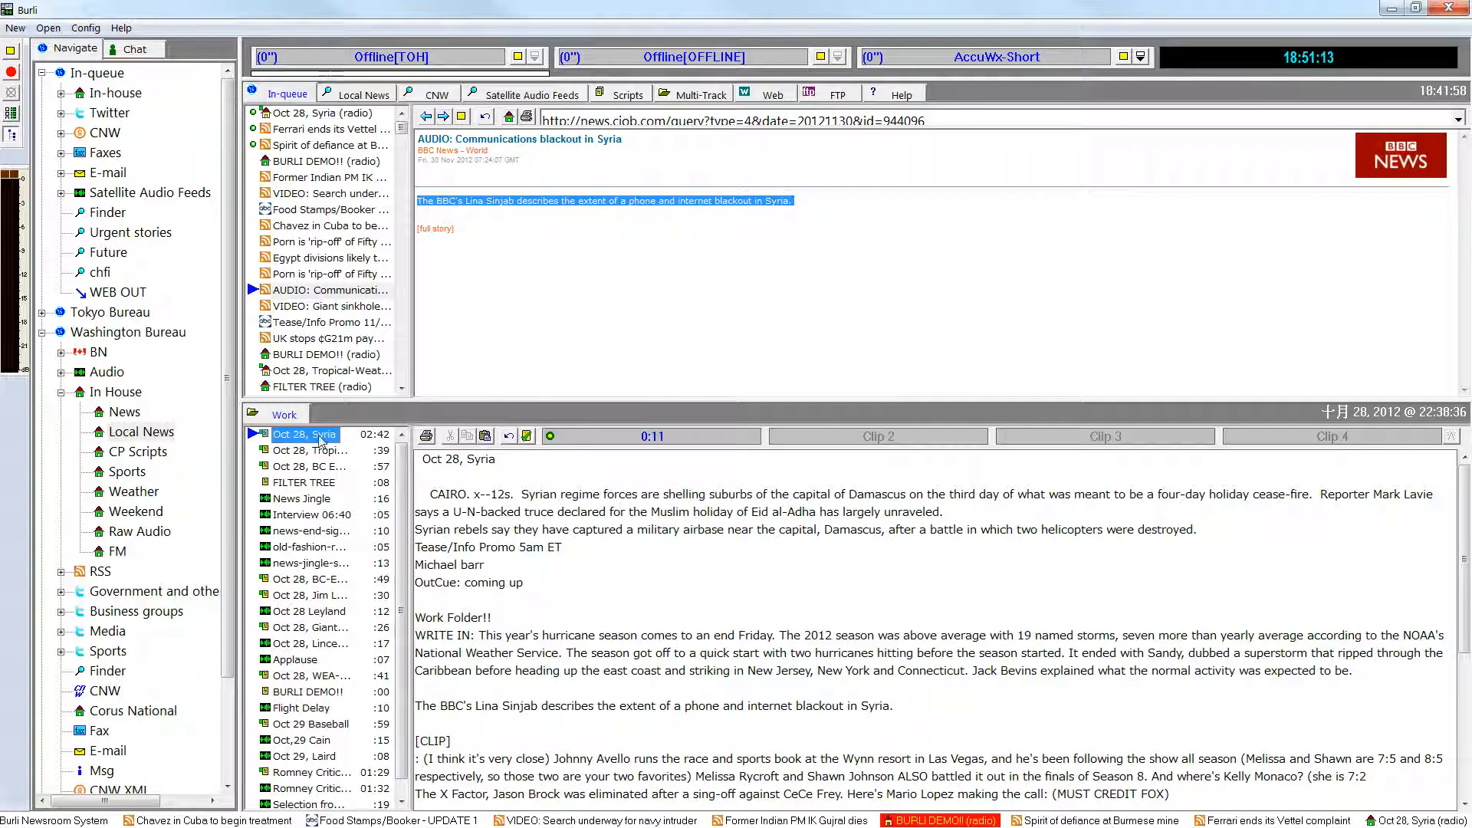
Review the sharing options of the Oct 28, Syria story and News Jingle, and view the waveforms of the neighbouring jingles and News Jingle.
right_click(330, 436)
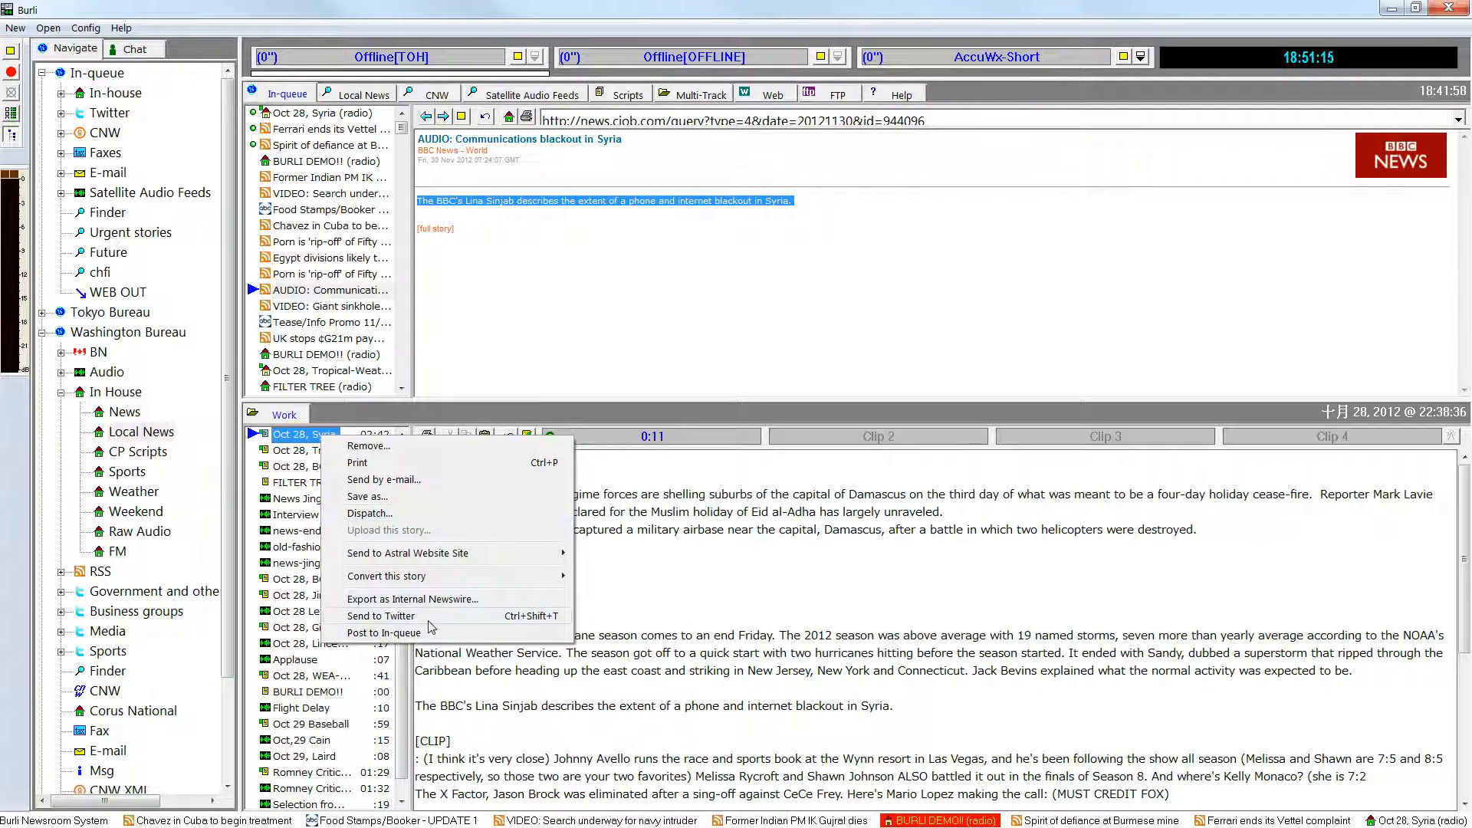
left_click(301, 498)
right_click(301, 500)
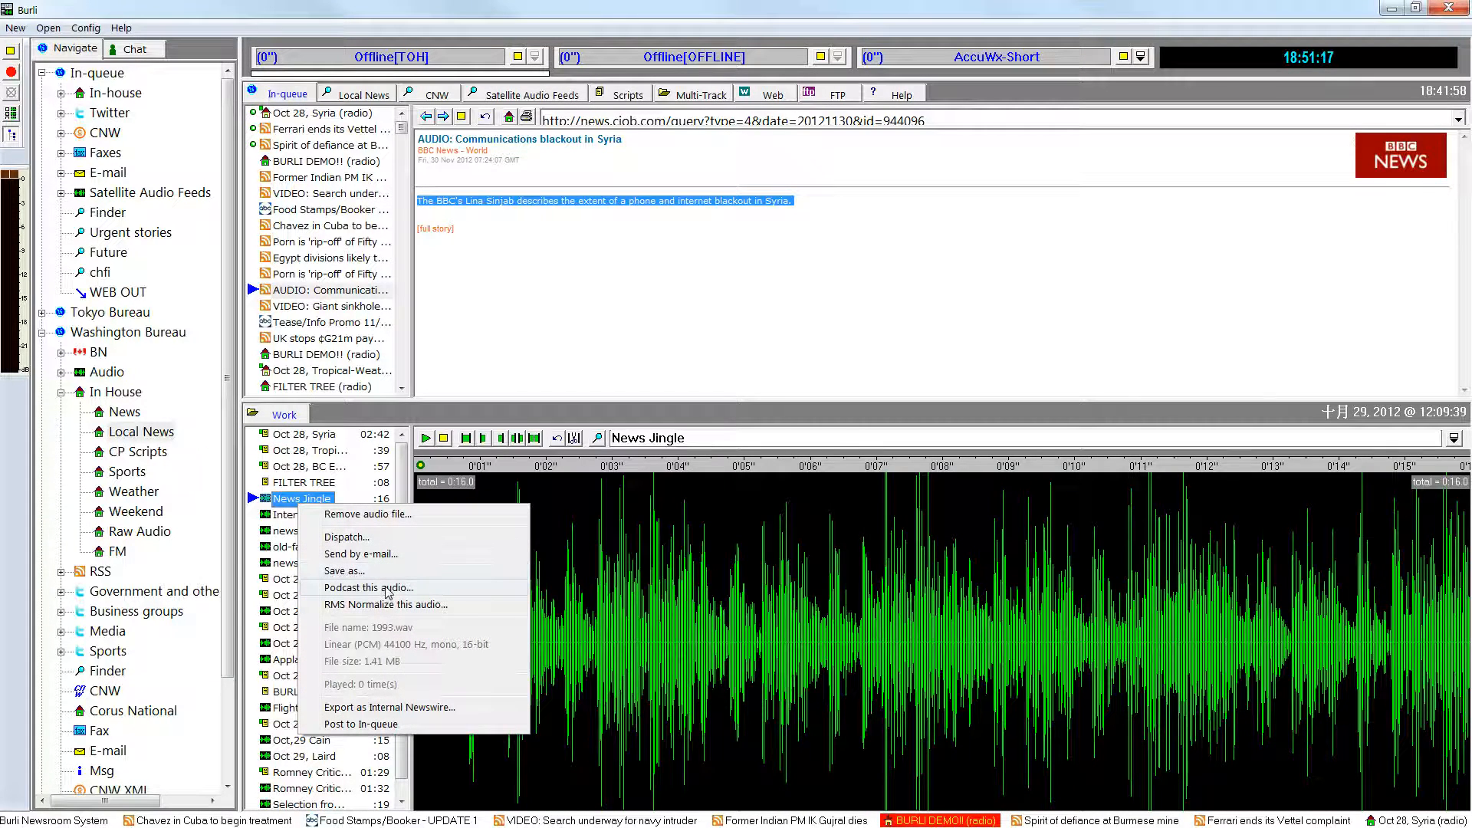
left_click(290, 547)
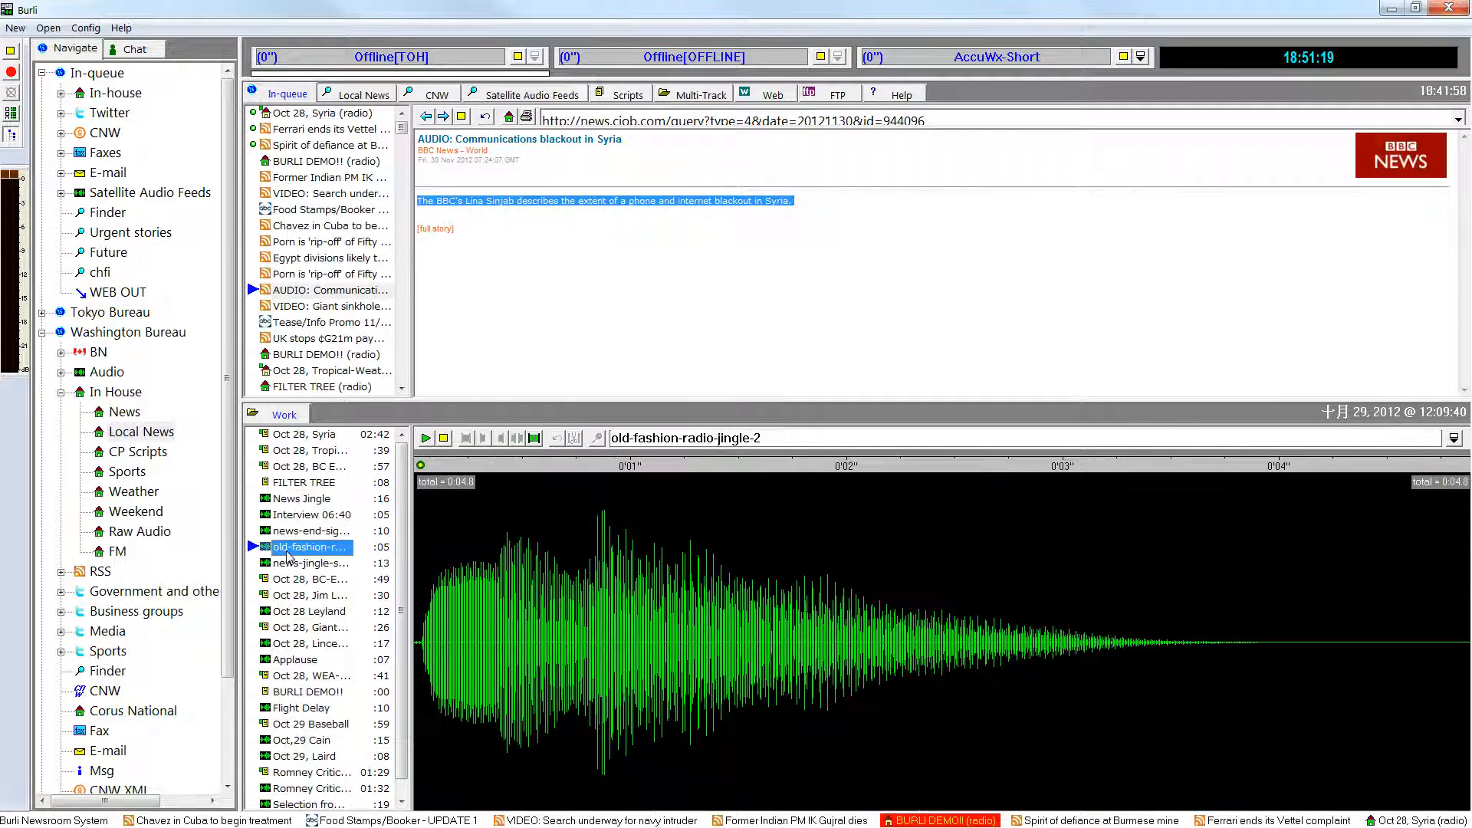
left_click(293, 531)
left_click(302, 502)
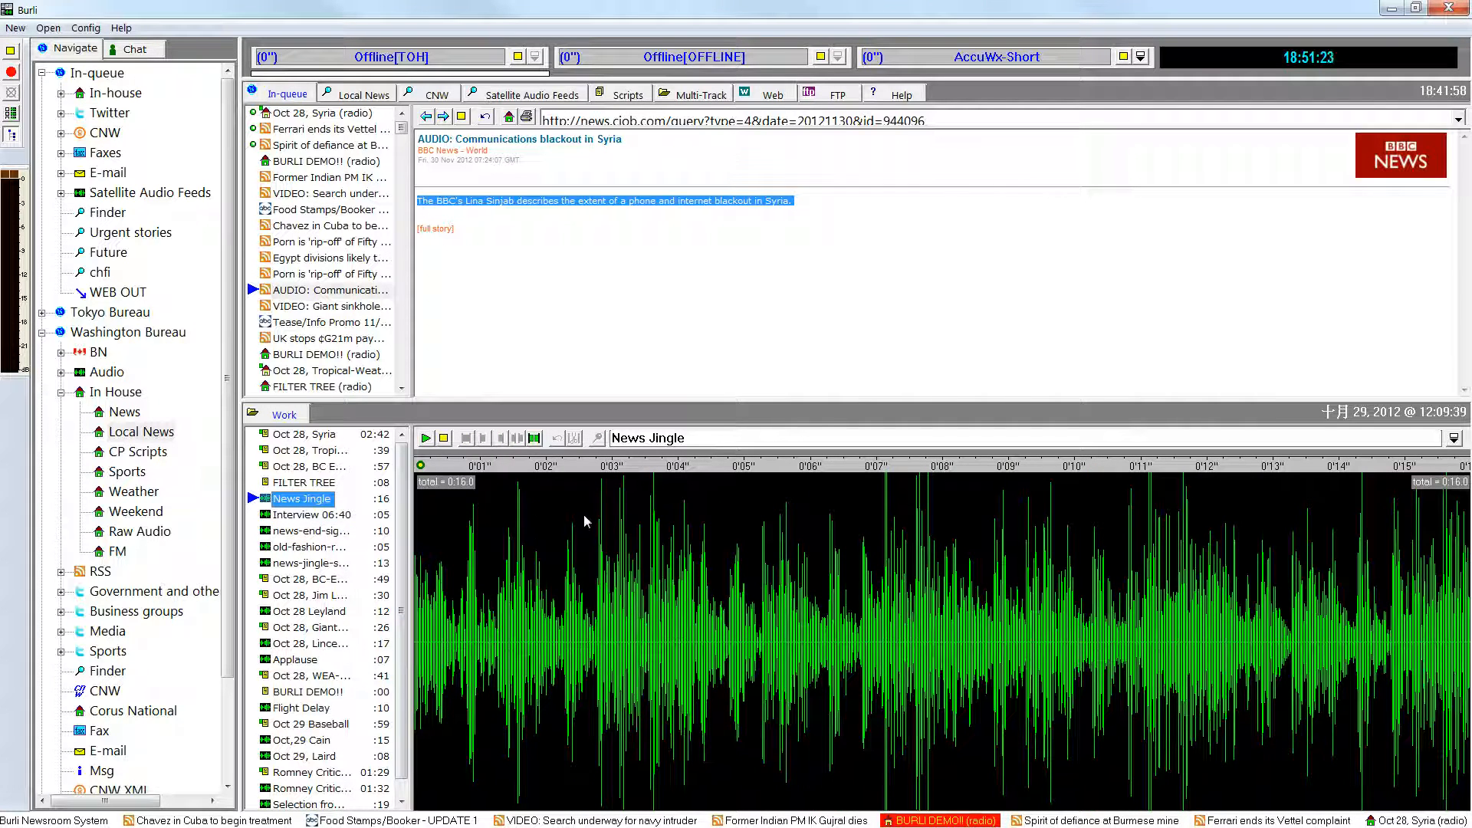
Select about 0.9 seconds of News Jingle around the 3-second mark and try removing the selected audio, declining the removal.
left_click_drag(586, 521, 652, 525)
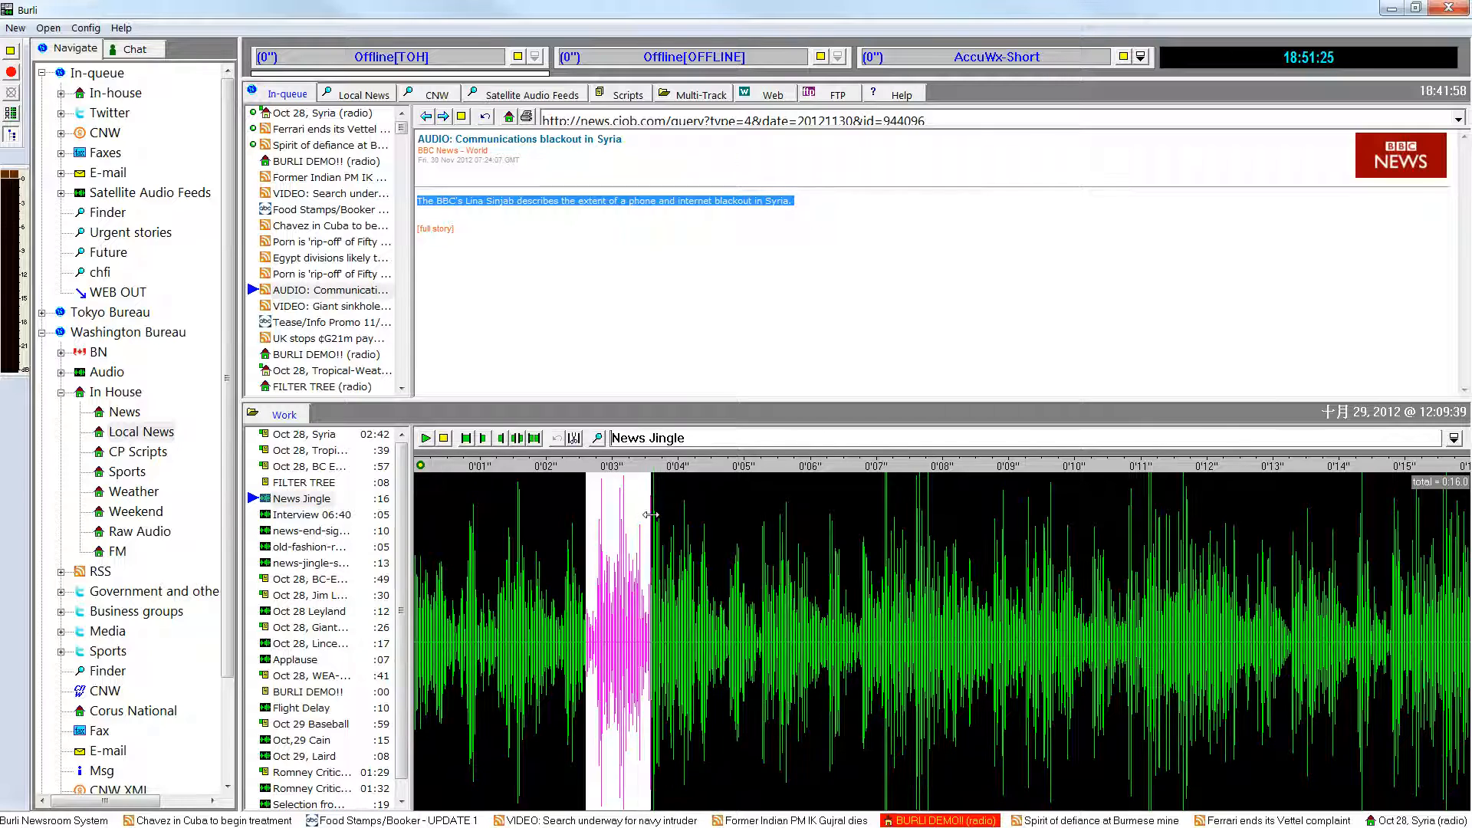
left_click(597, 438)
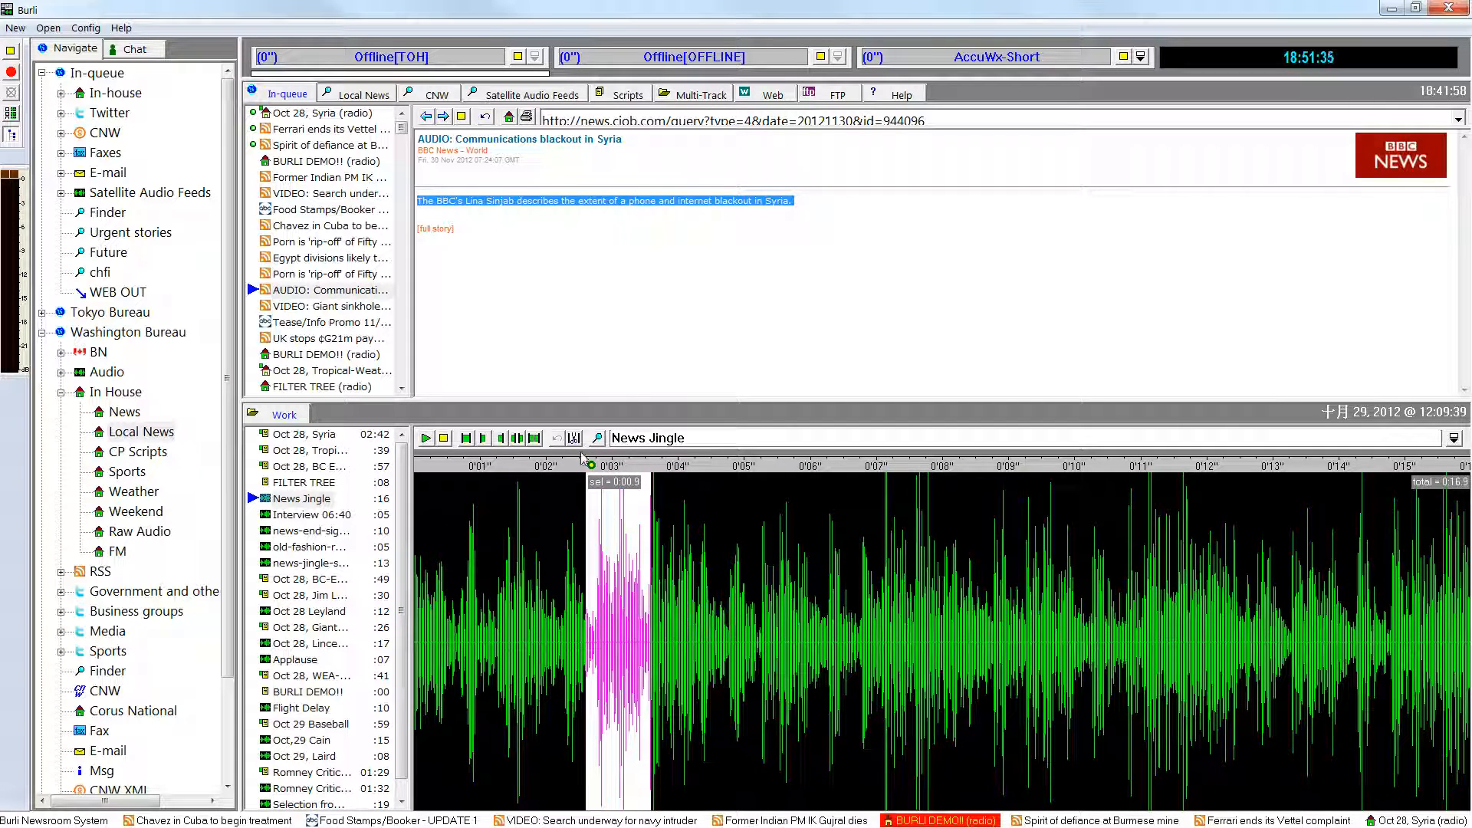
key("Delete")
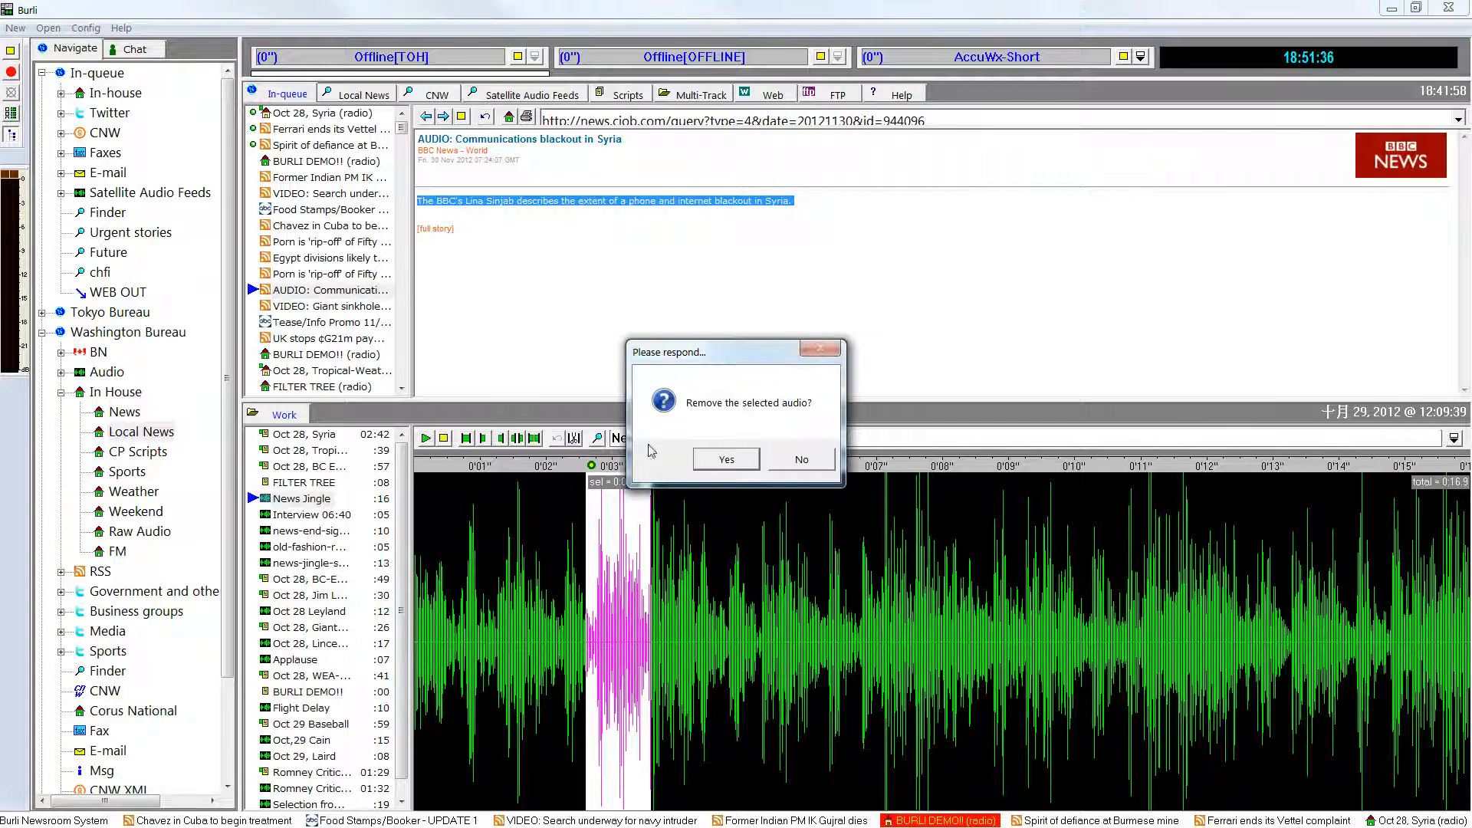
left_click(804, 456)
Examine the audio effects offered for the selected News Jingle section, including Normalize(Peak), Fade-In and Fade-Out, without applying any.
right_click(622, 534)
left_click(707, 365)
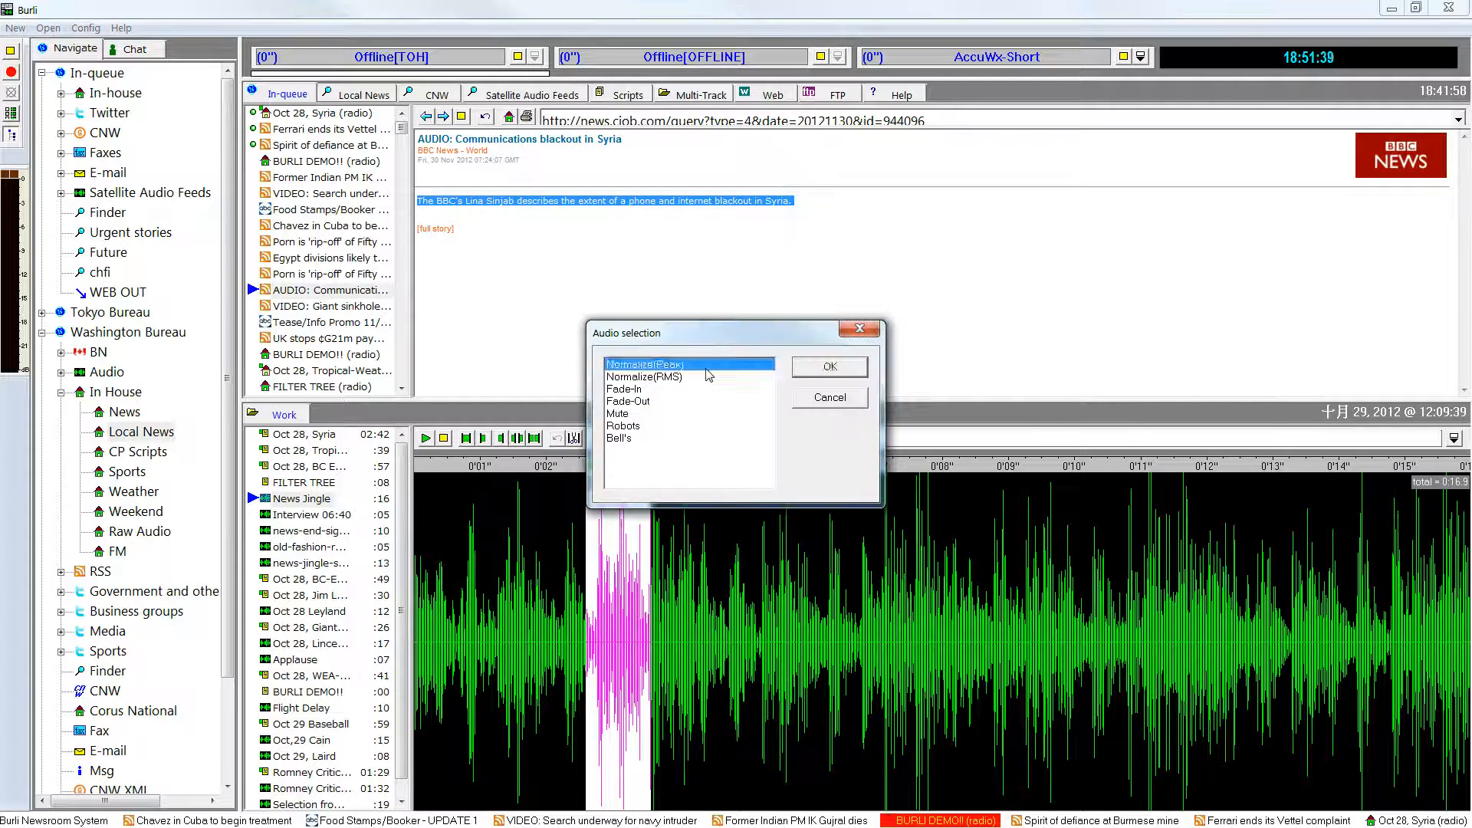
left_click(707, 390)
left_click(708, 401)
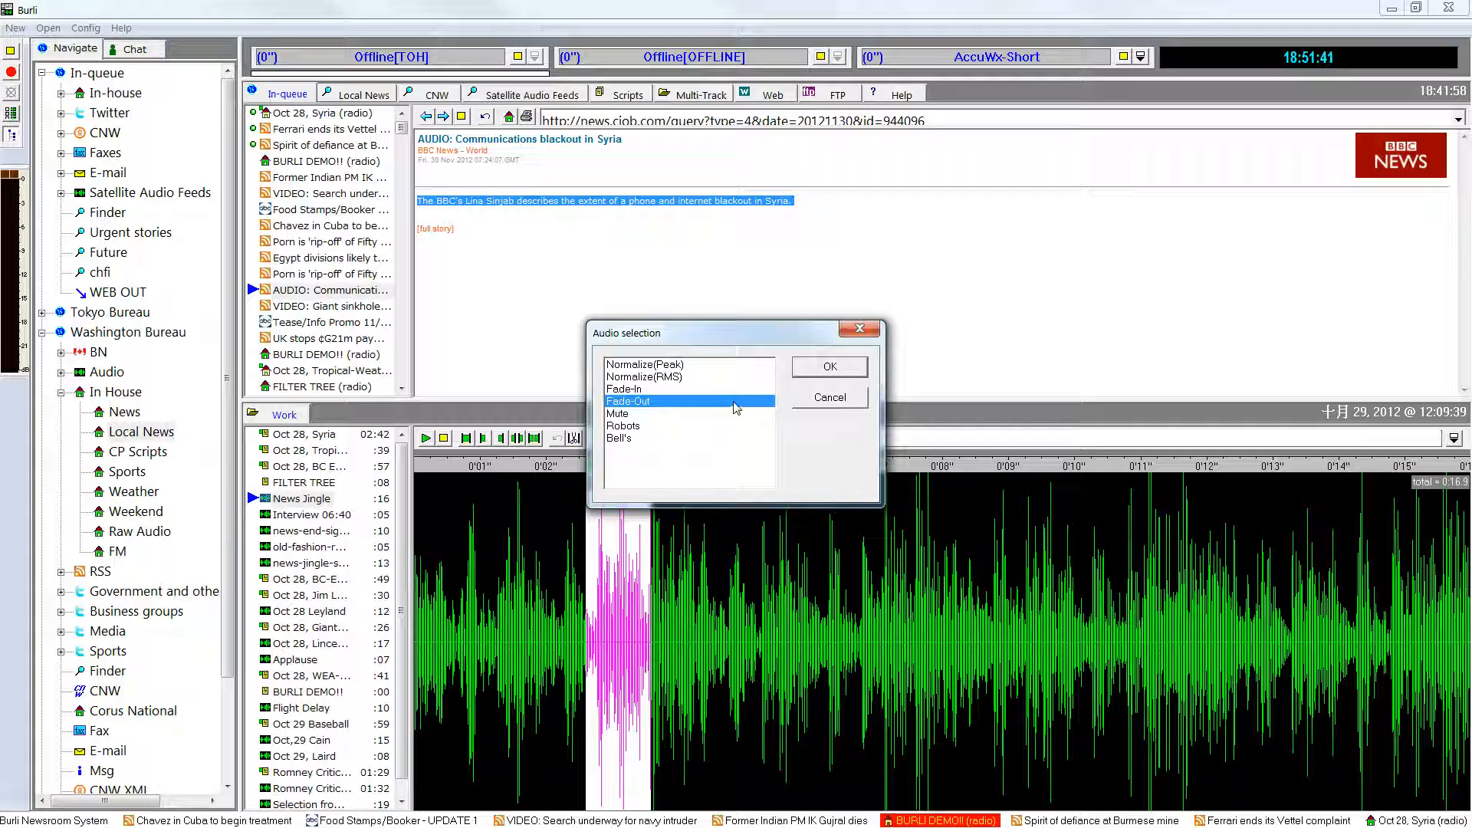
left_click(859, 399)
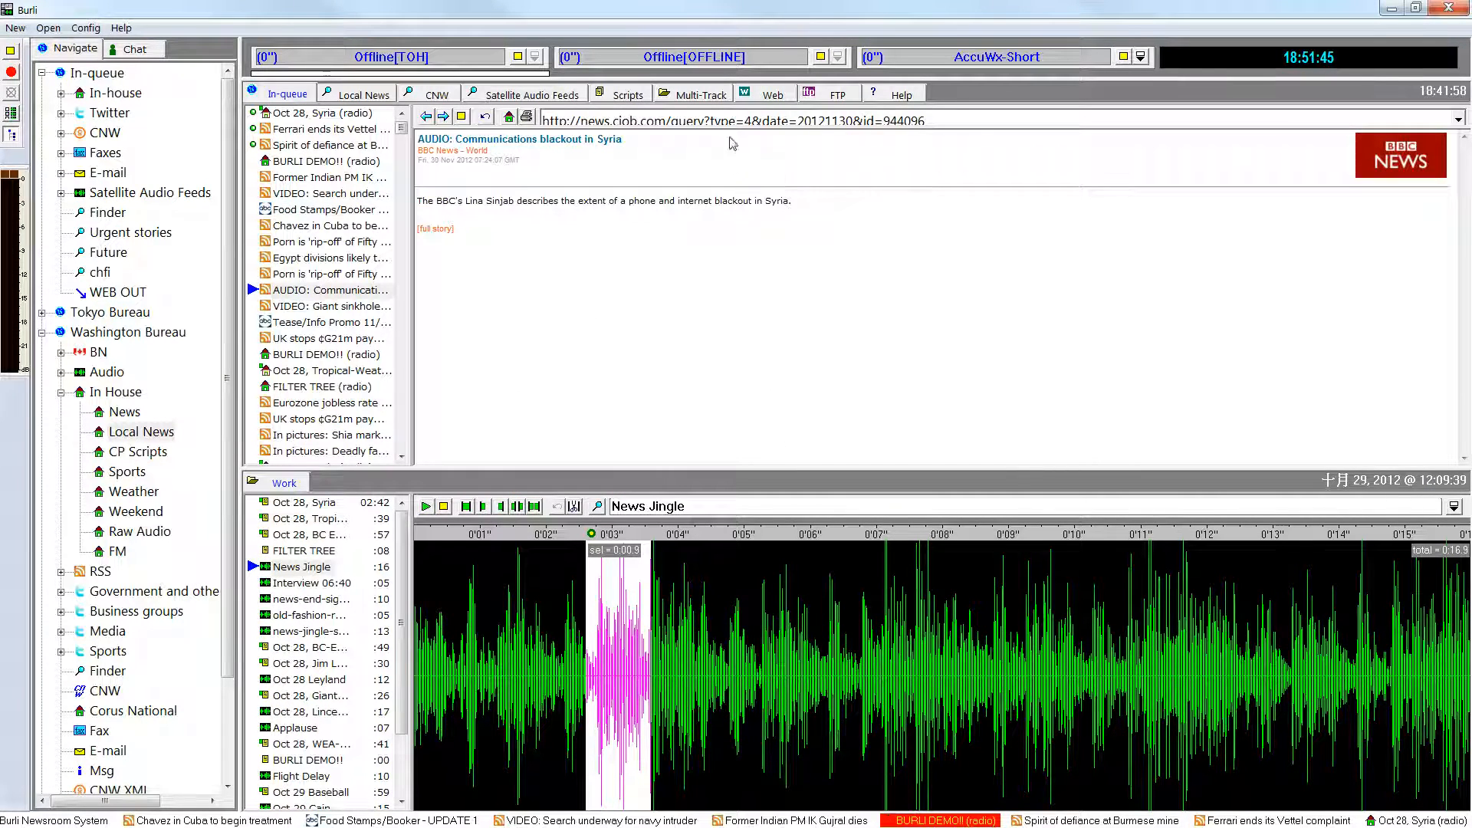
Open the Interview project in the multi-track editor and adjust the track height to show four tracks.
left_click(721, 97)
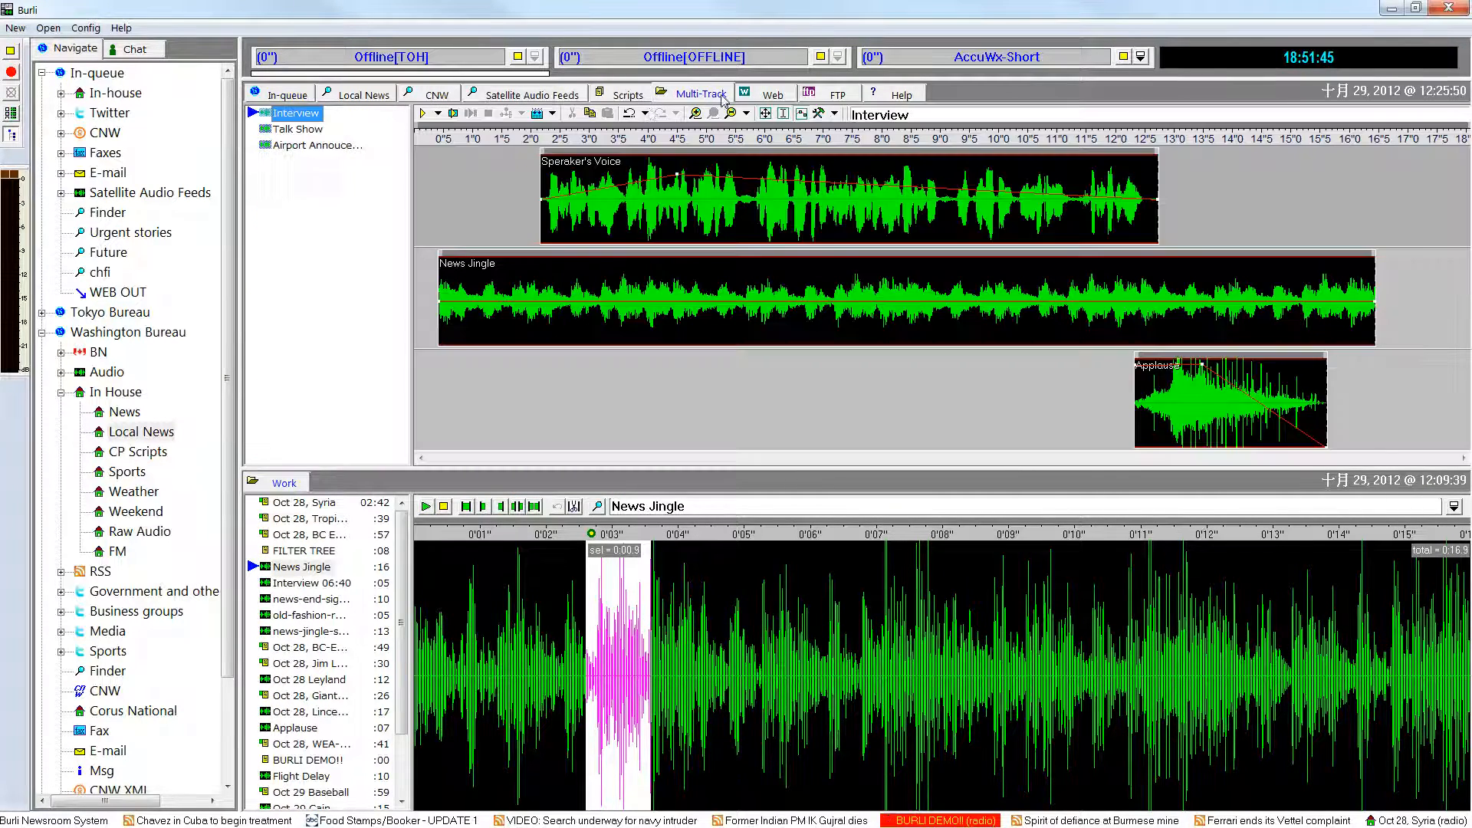
left_click(432, 369)
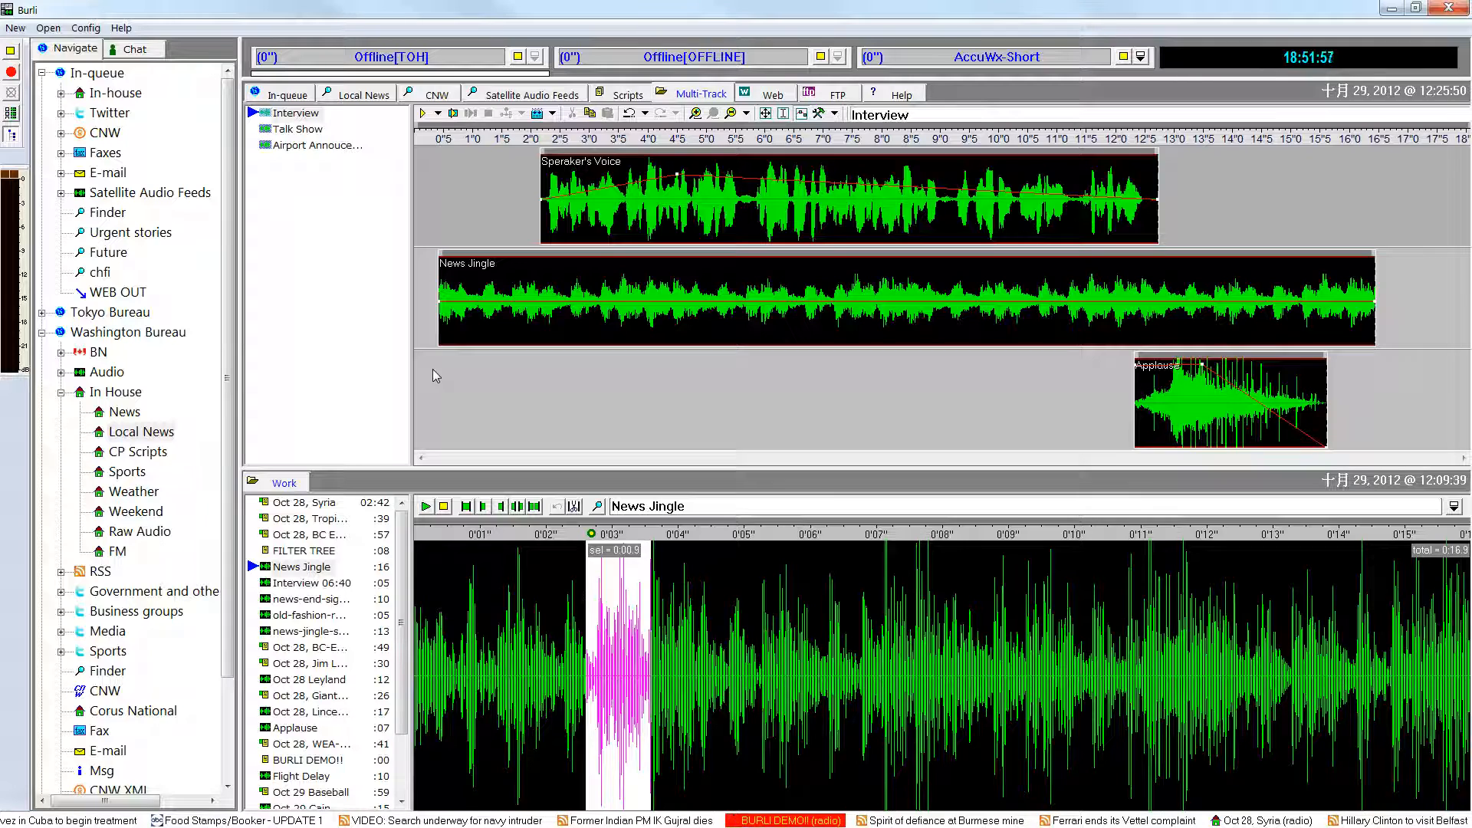
scroll(433, 370, "down", 5)
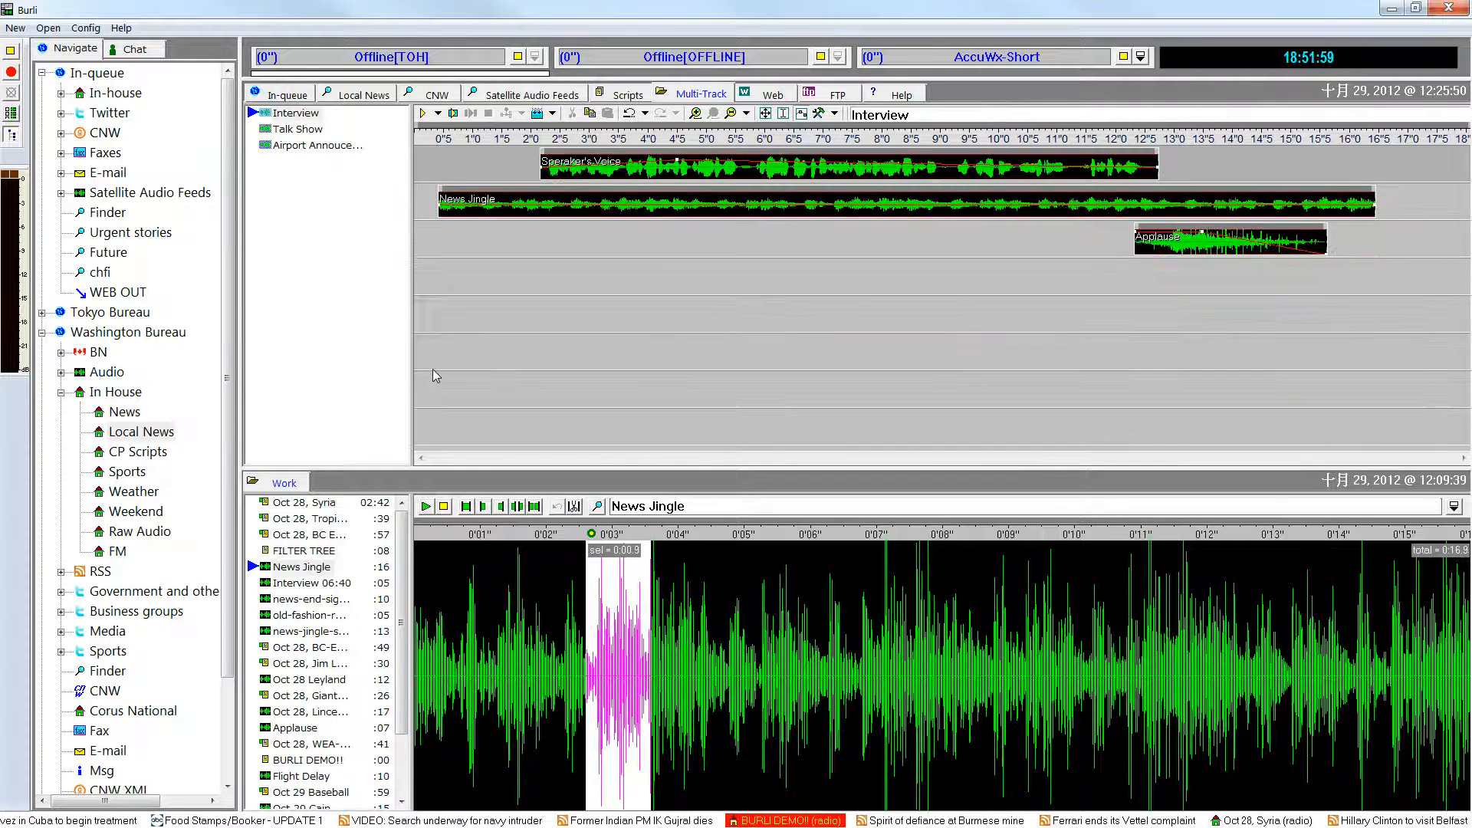
scroll(433, 370, "up", 3)
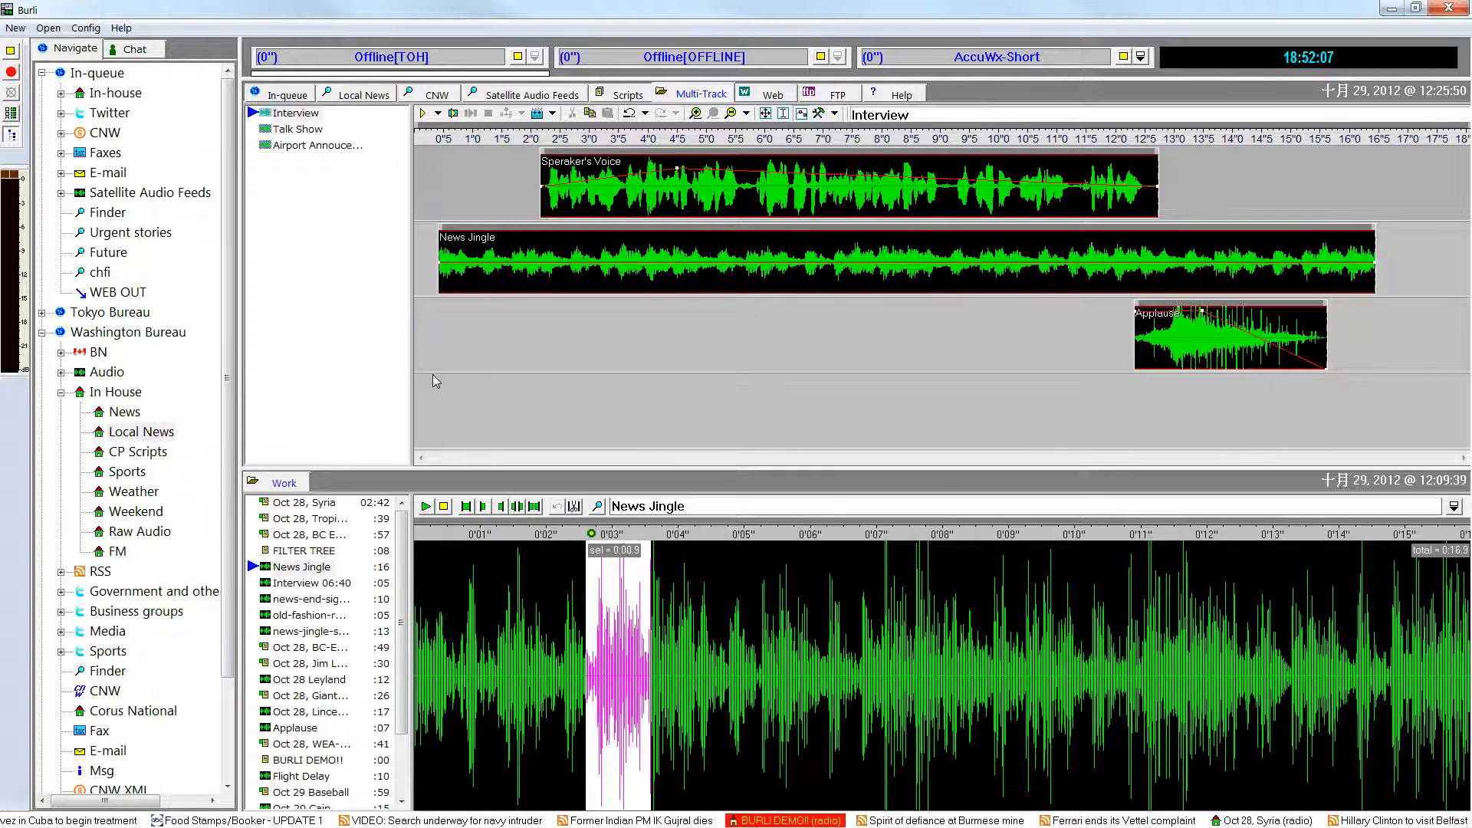
Place old-fashion-radio-jingle-2 on the empty fourth track of Interview, shift it forward about 0.4 seconds, and delete it from the mix.
left_click_drag(311, 615, 465, 448)
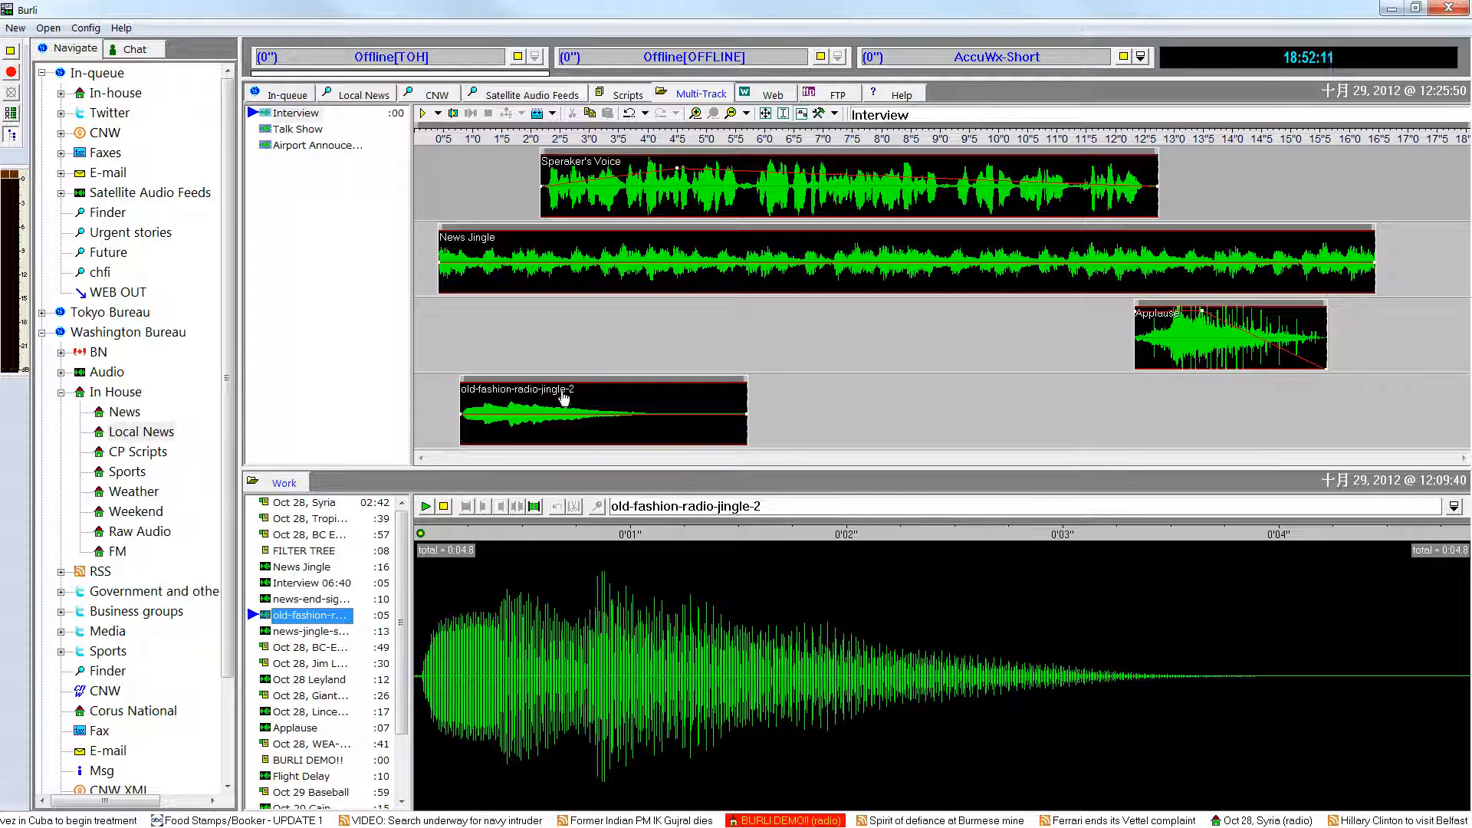
left_click(770, 113)
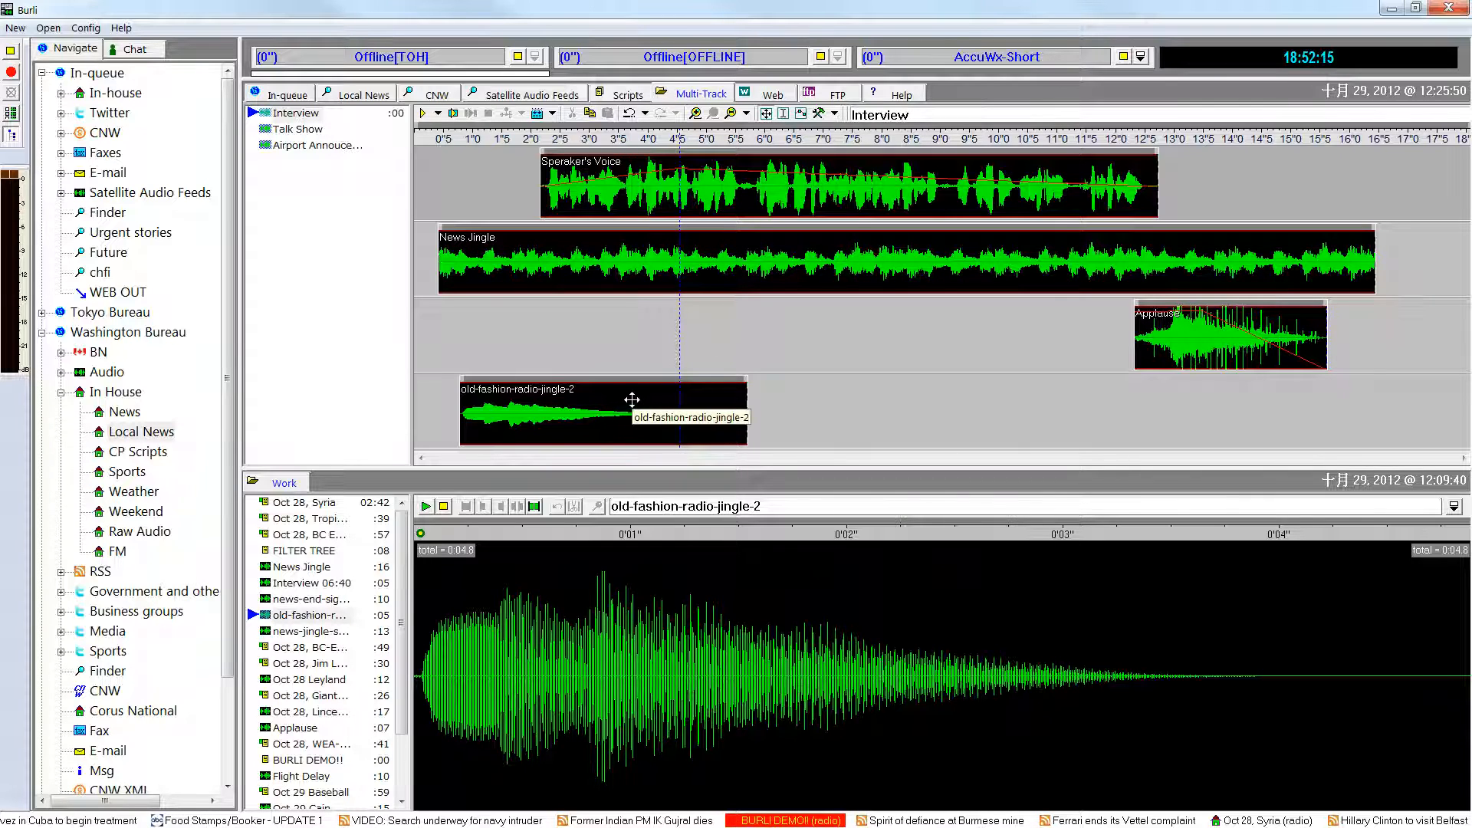
mouse_move(632, 400)
left_mouse_down()
mouse_move(978, 399)
mouse_move(659, 401)
left_mouse_up()
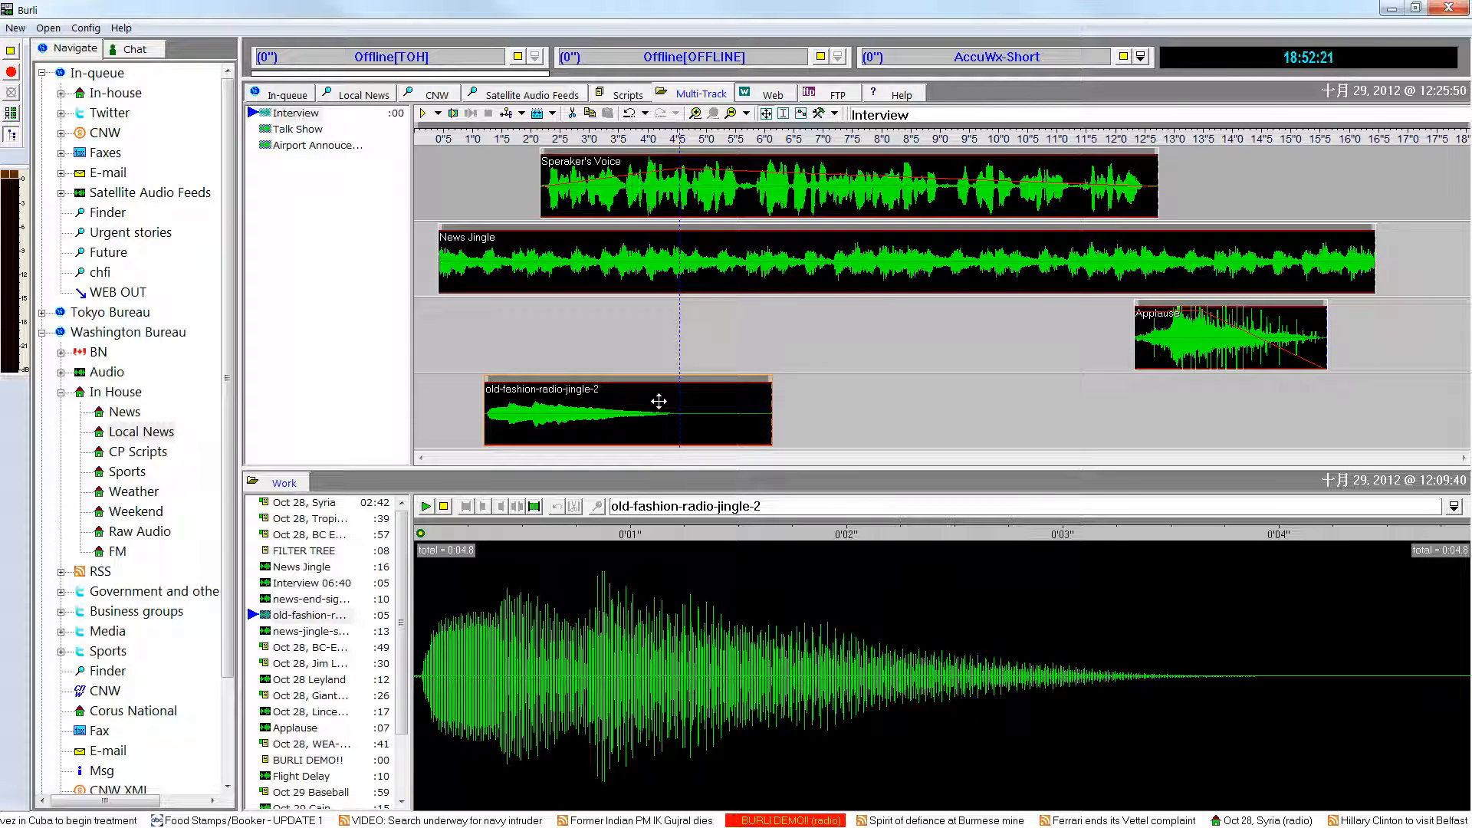
key("Delete")
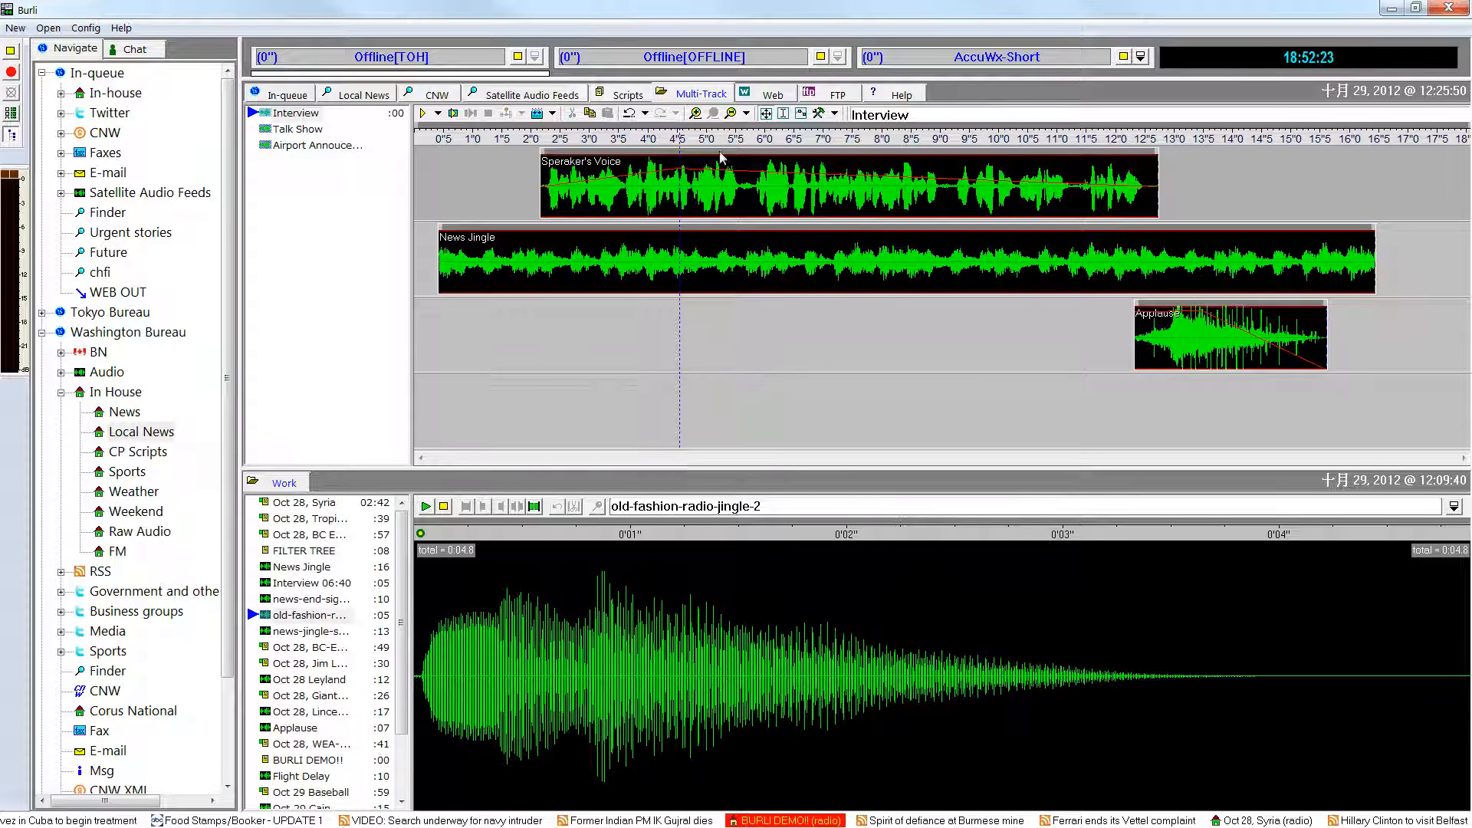
Shape the start of News Jingle's volume: fade in until about 1 s, stay loud until about 1.9 s, and drop low at about 2.6 s.
left_click(442, 278)
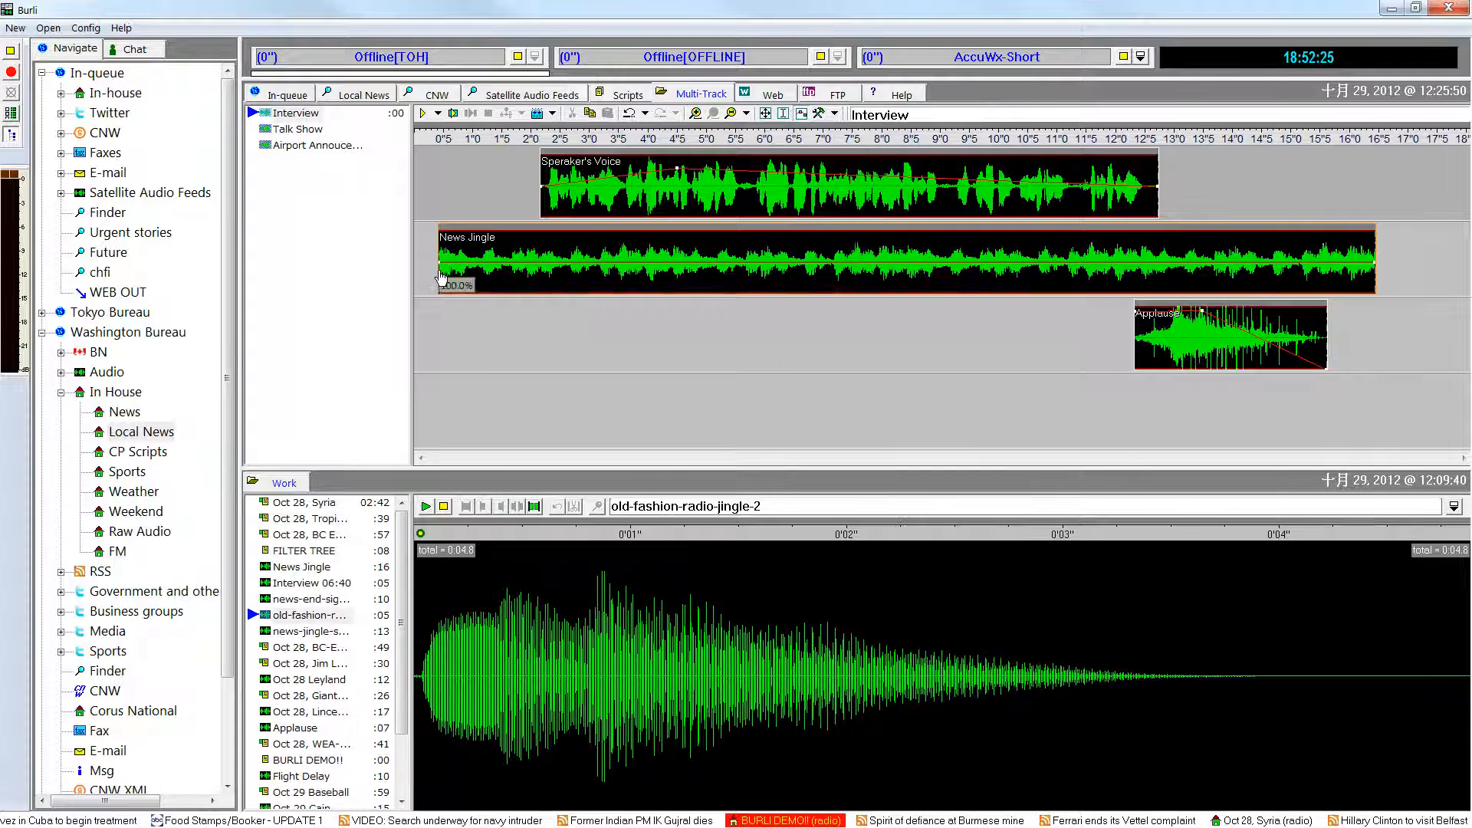
left_click_drag(441, 276, 442, 304)
left_click(476, 240)
left_click(524, 238)
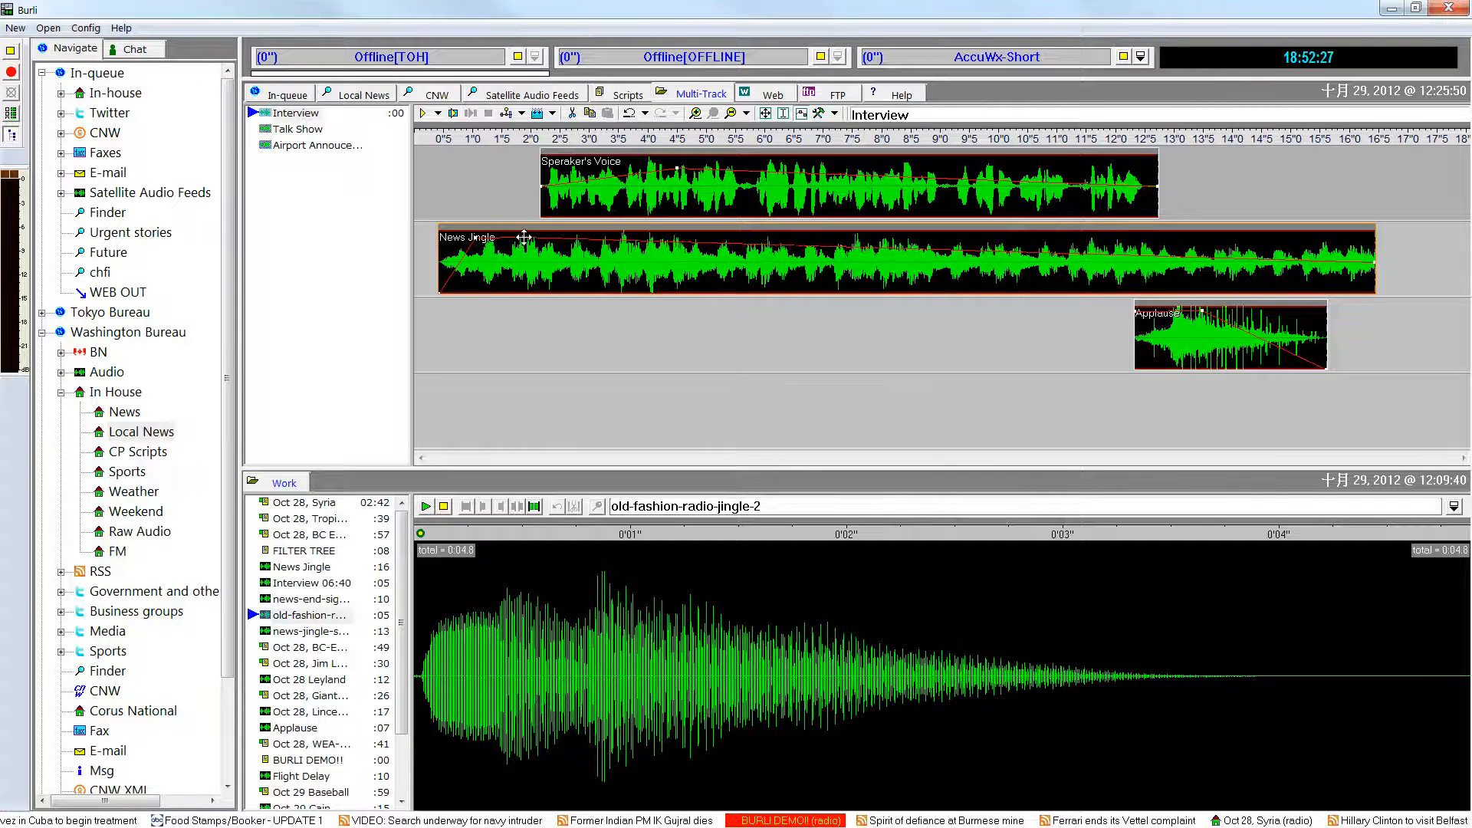
left_click(568, 284)
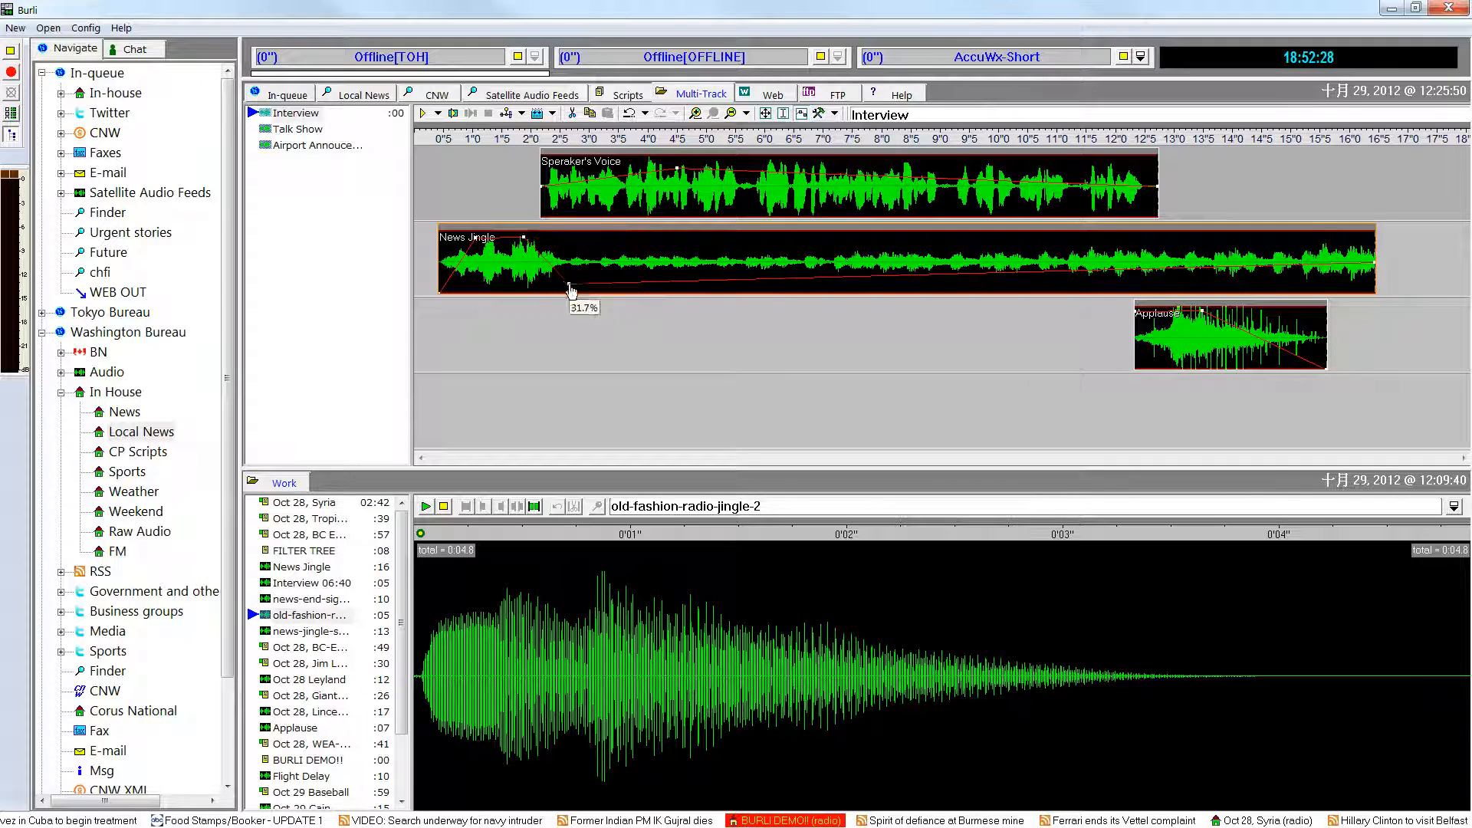
Raise News Jingle's volume from about 12.4 s to about 183% at 13.1 s, hold until about 14.9 s, and fade out at the end.
left_click(1137, 280)
left_click_drag(1174, 274, 1181, 236)
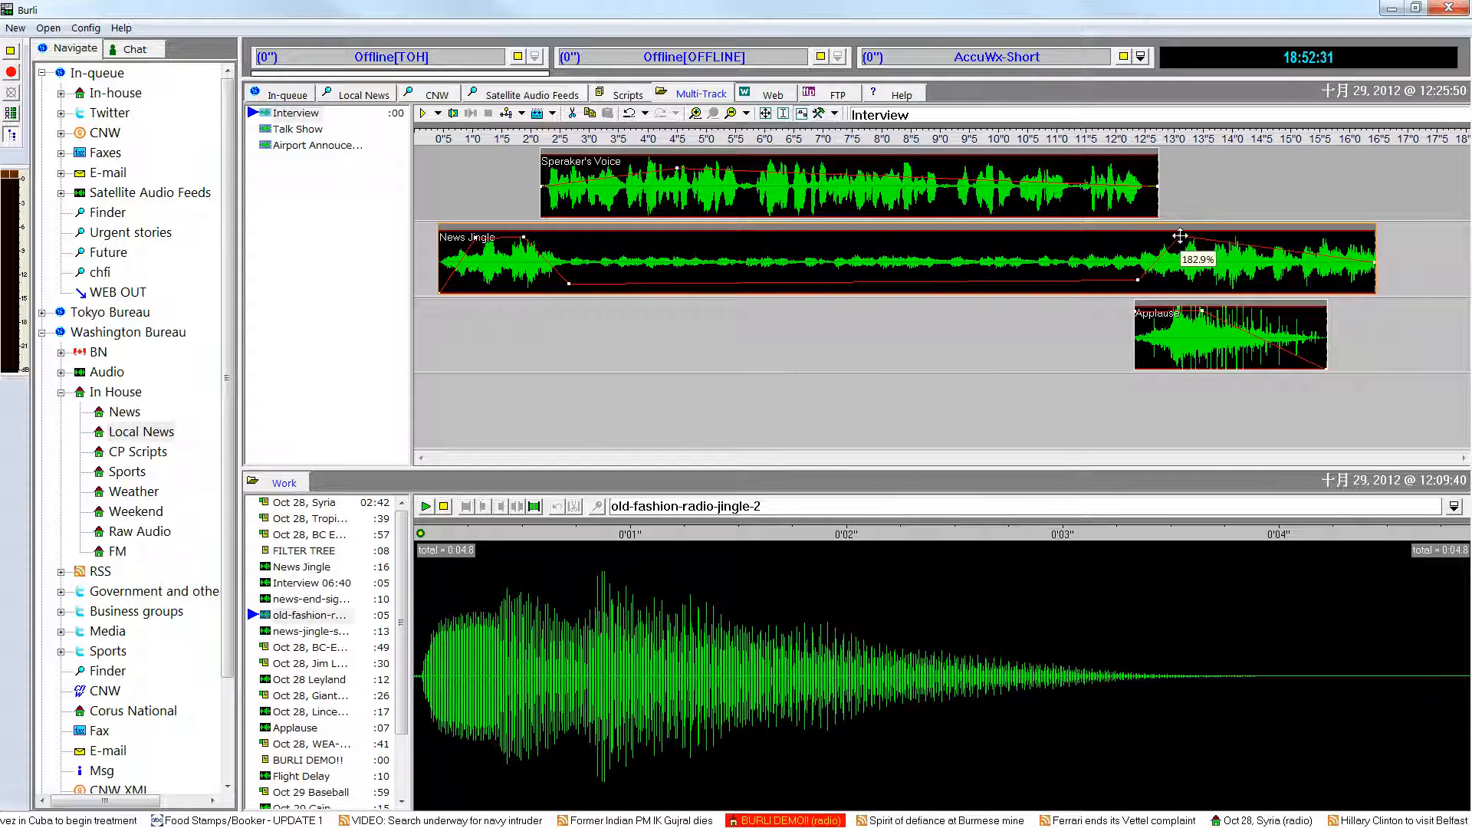
left_click(1287, 236)
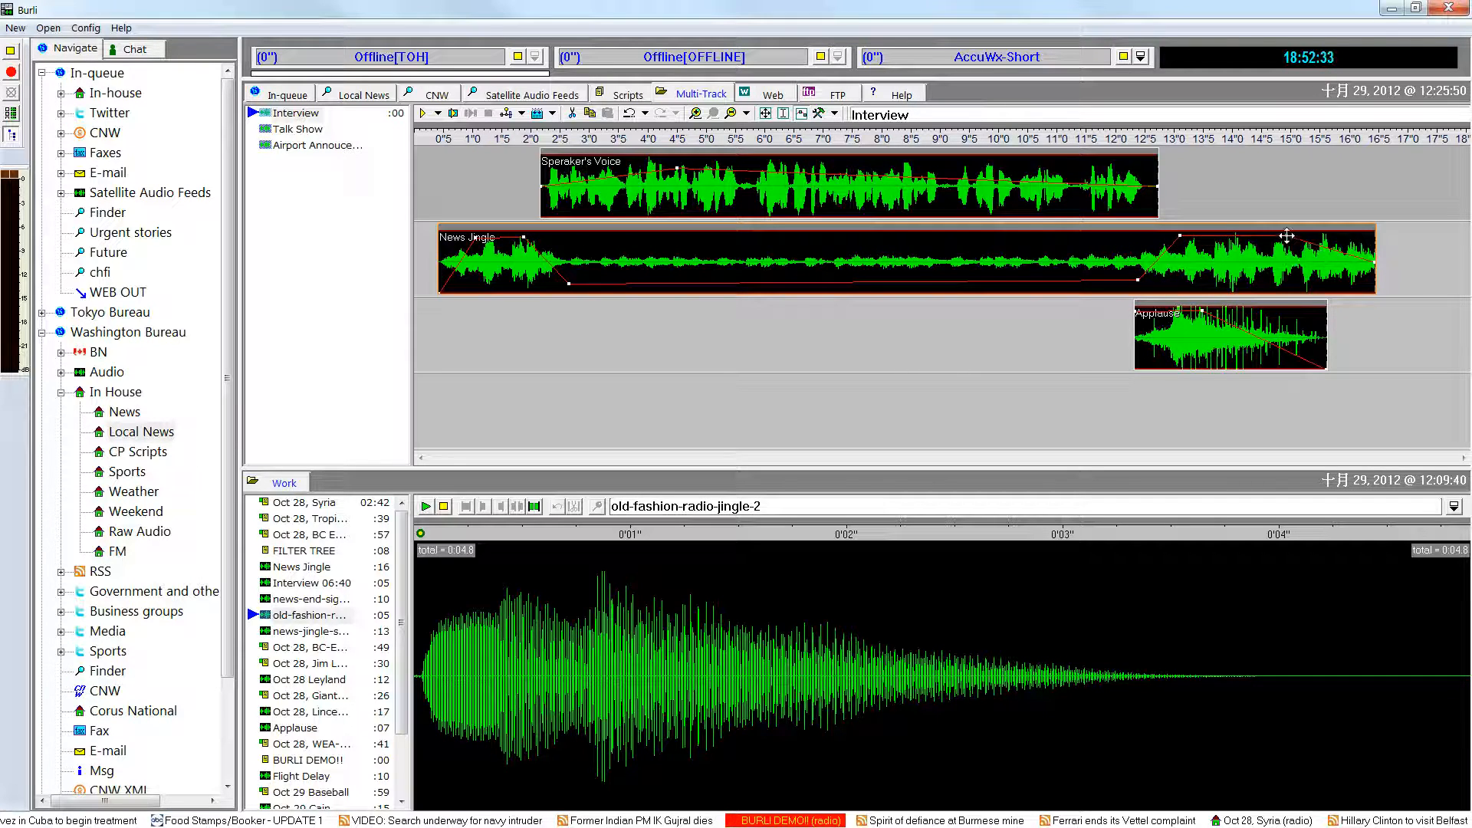
left_click_drag(1374, 259, 1381, 314)
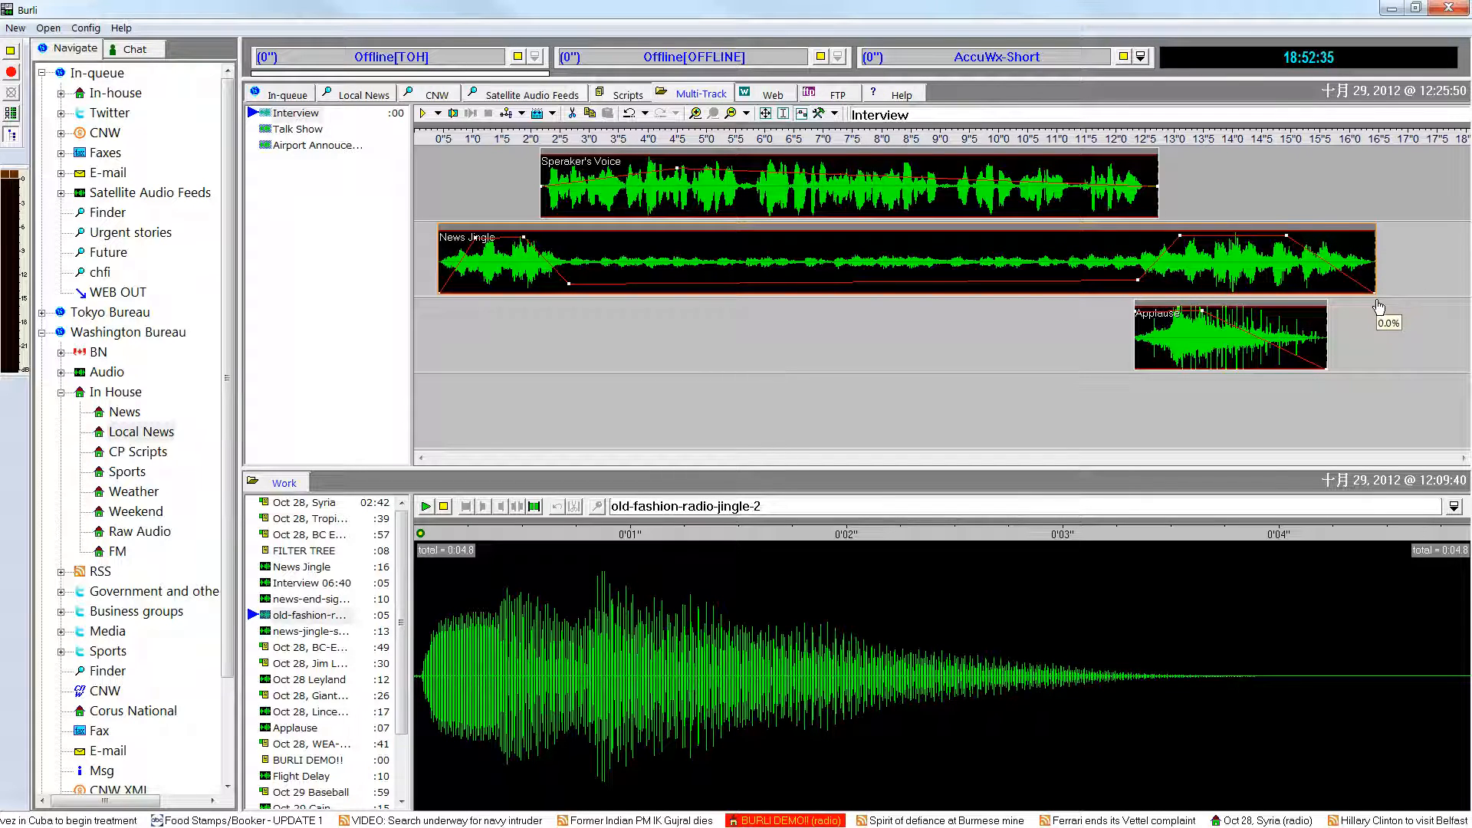
left_click(435, 261)
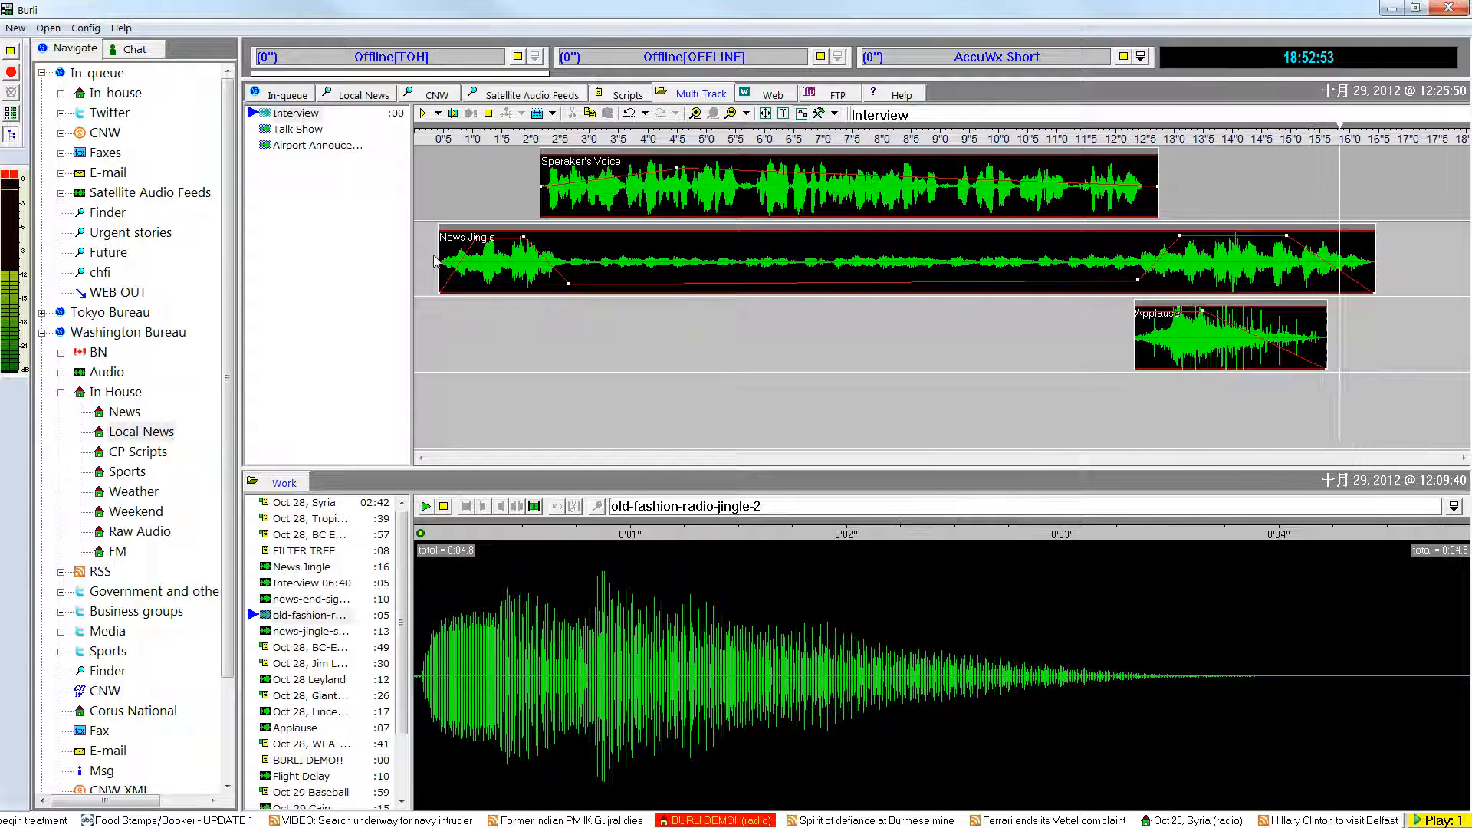
Open the Talk Show project and shift the Laird clips, and likewise the Lincecum clips, together along their tracks by about 0.1 seconds.
left_click(320, 132)
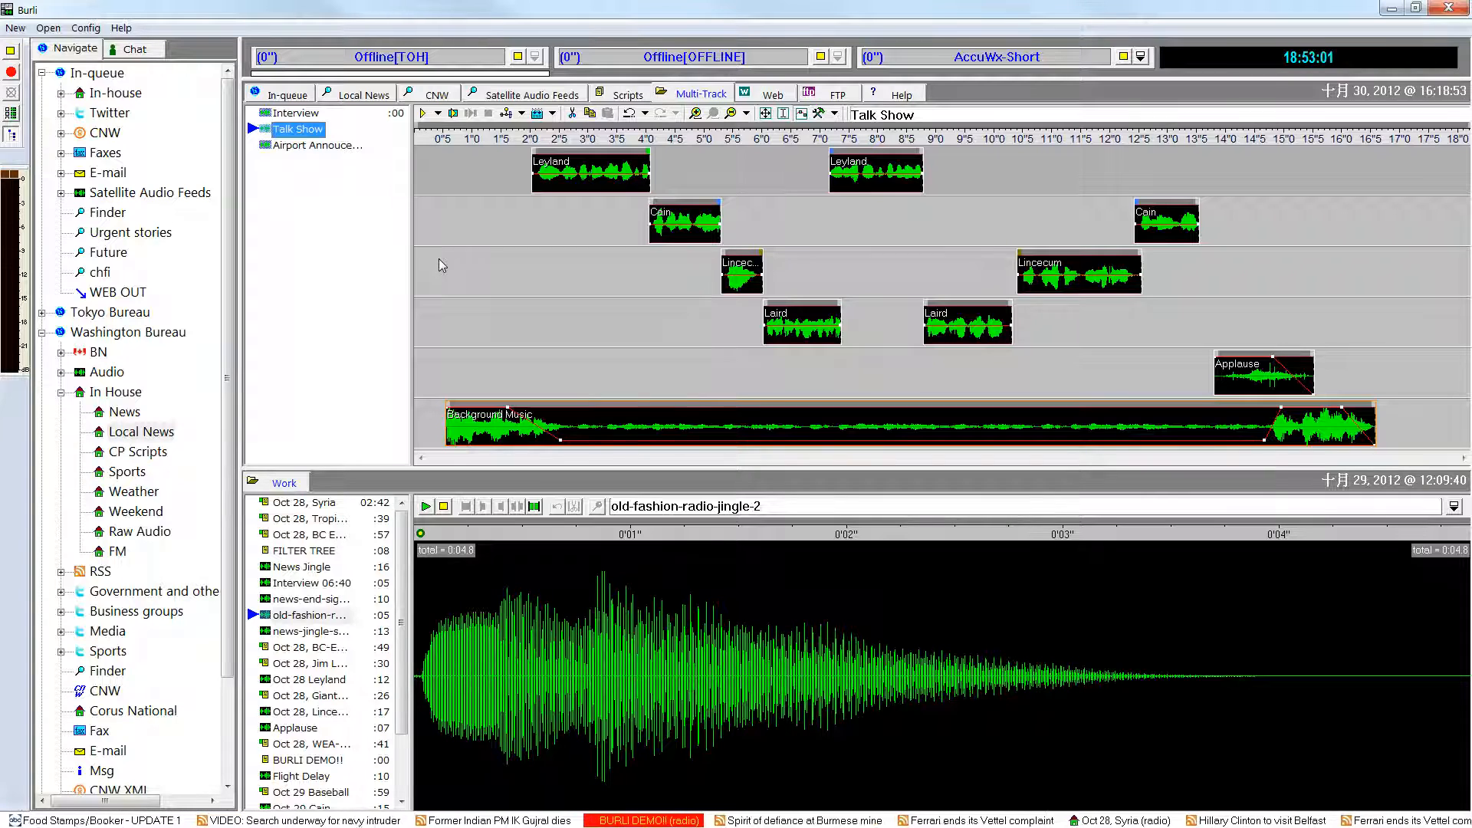
double_click(439, 259)
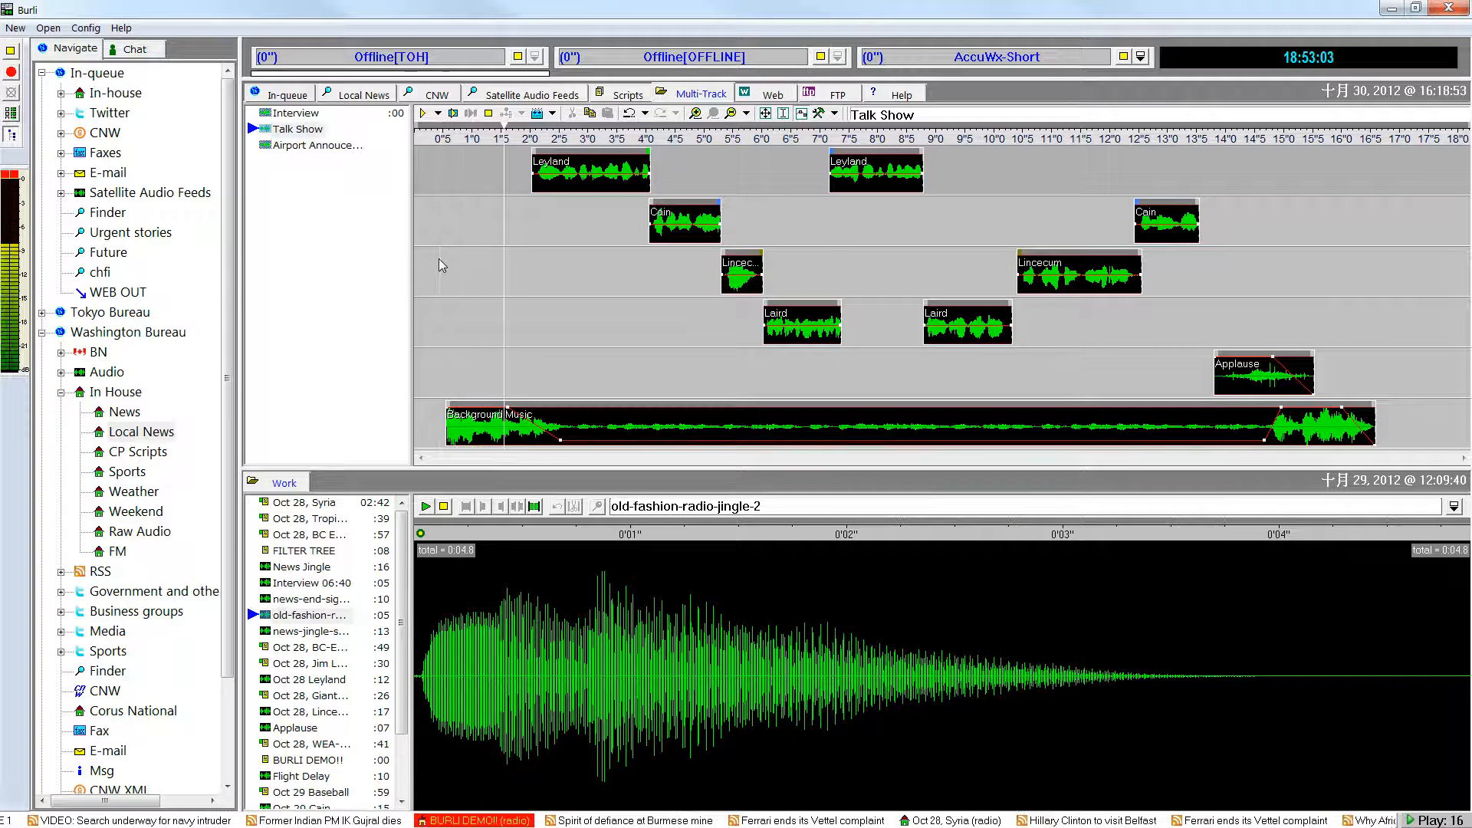
left_click(841, 310)
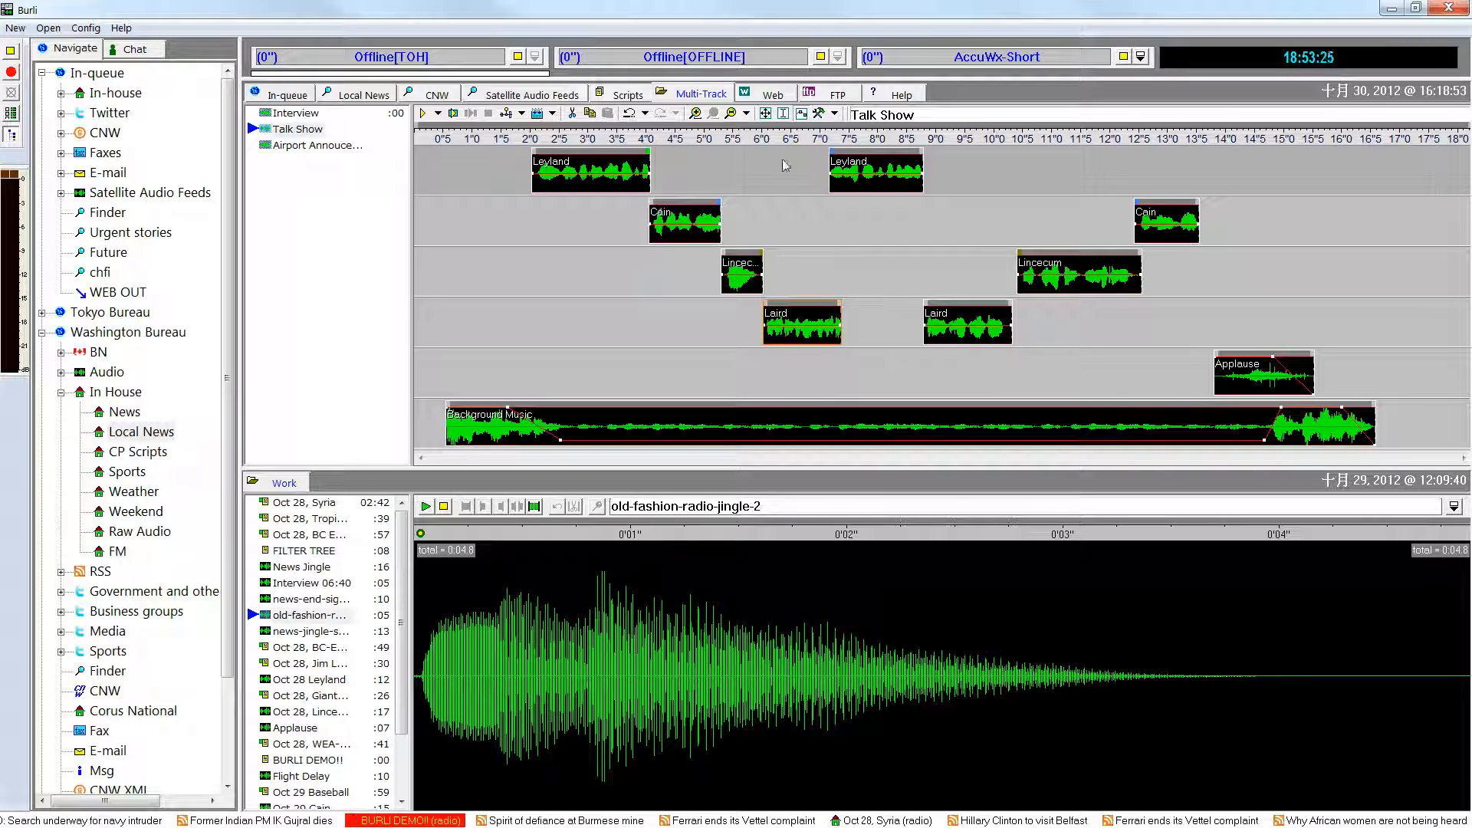
left_click(765, 113)
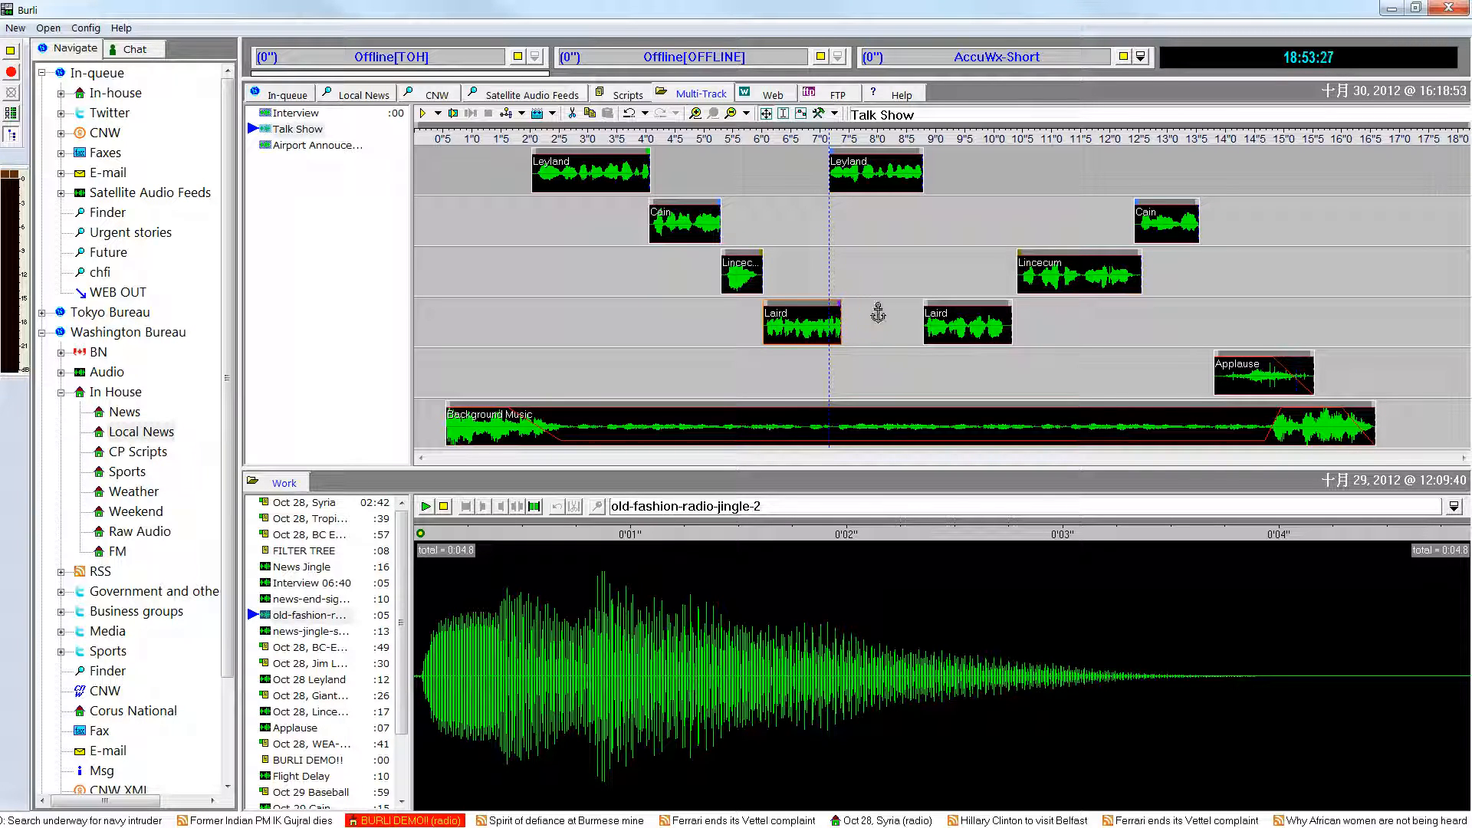
mouse_move(949, 313)
left_mouse_down()
mouse_move(984, 324)
mouse_move(955, 322)
left_mouse_up()
mouse_move(1036, 266)
left_mouse_down()
mouse_move(1074, 266)
mouse_move(1042, 265)
left_mouse_up()
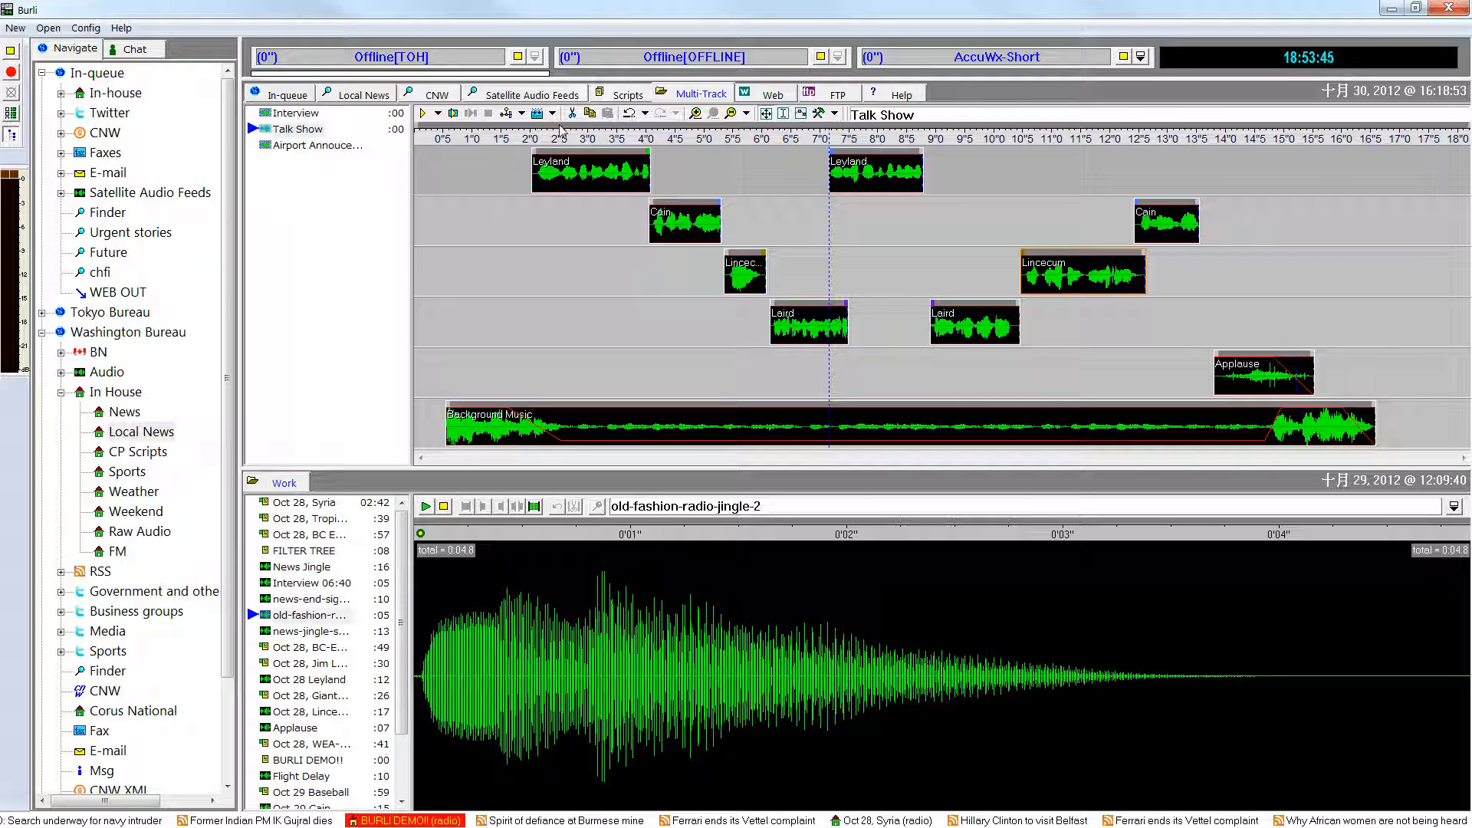
Open the CBC News Today script of 29 October from Scripts in the work area.
left_click(620, 94)
left_click_drag(334, 352, 342, 562)
left_click(302, 489)
left_click(347, 489)
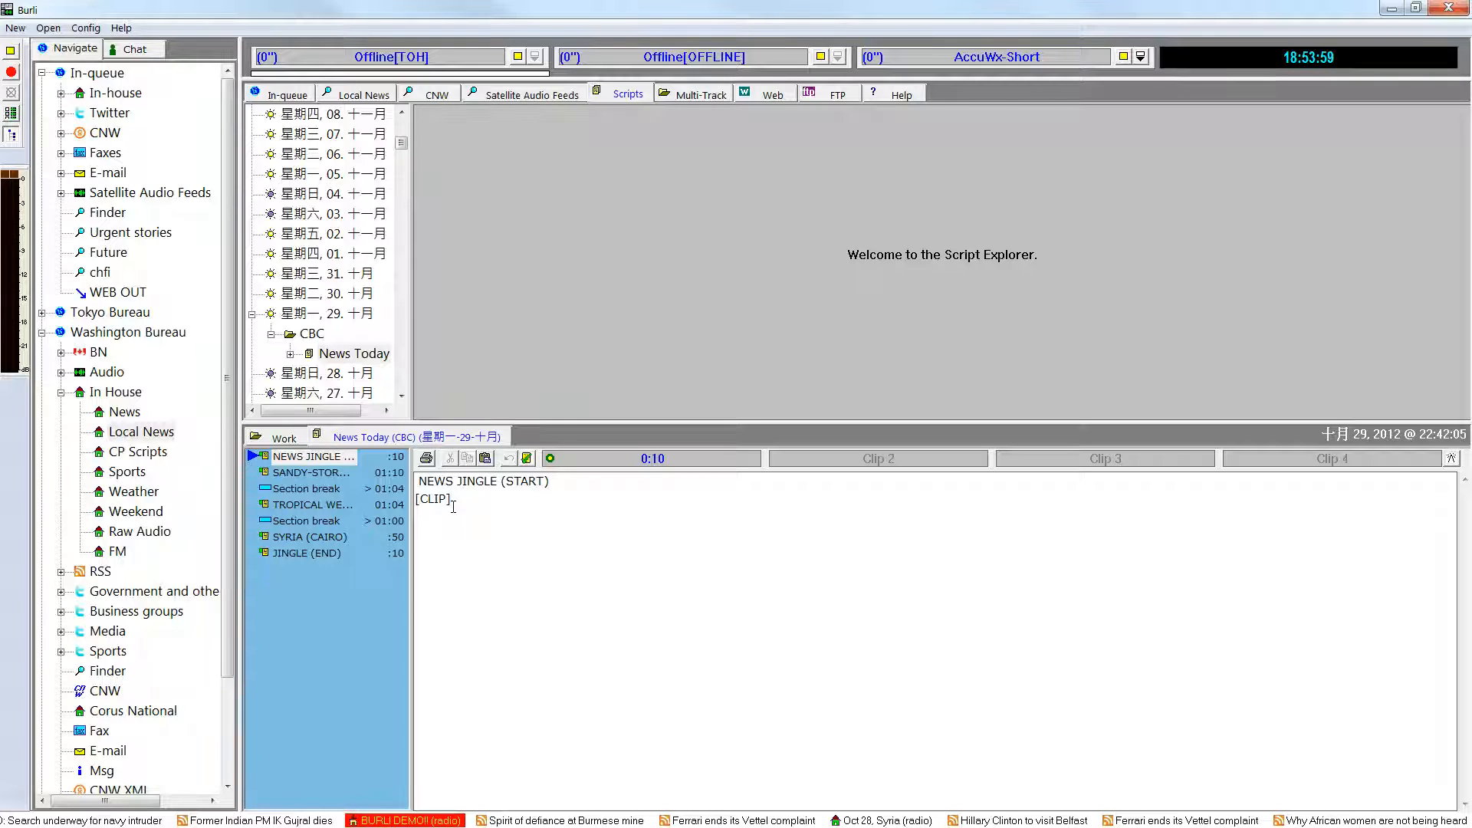
Add the Oct 28, Syria story from the Work folder to the end of the News Today script.
left_click(295, 437)
left_click(306, 458)
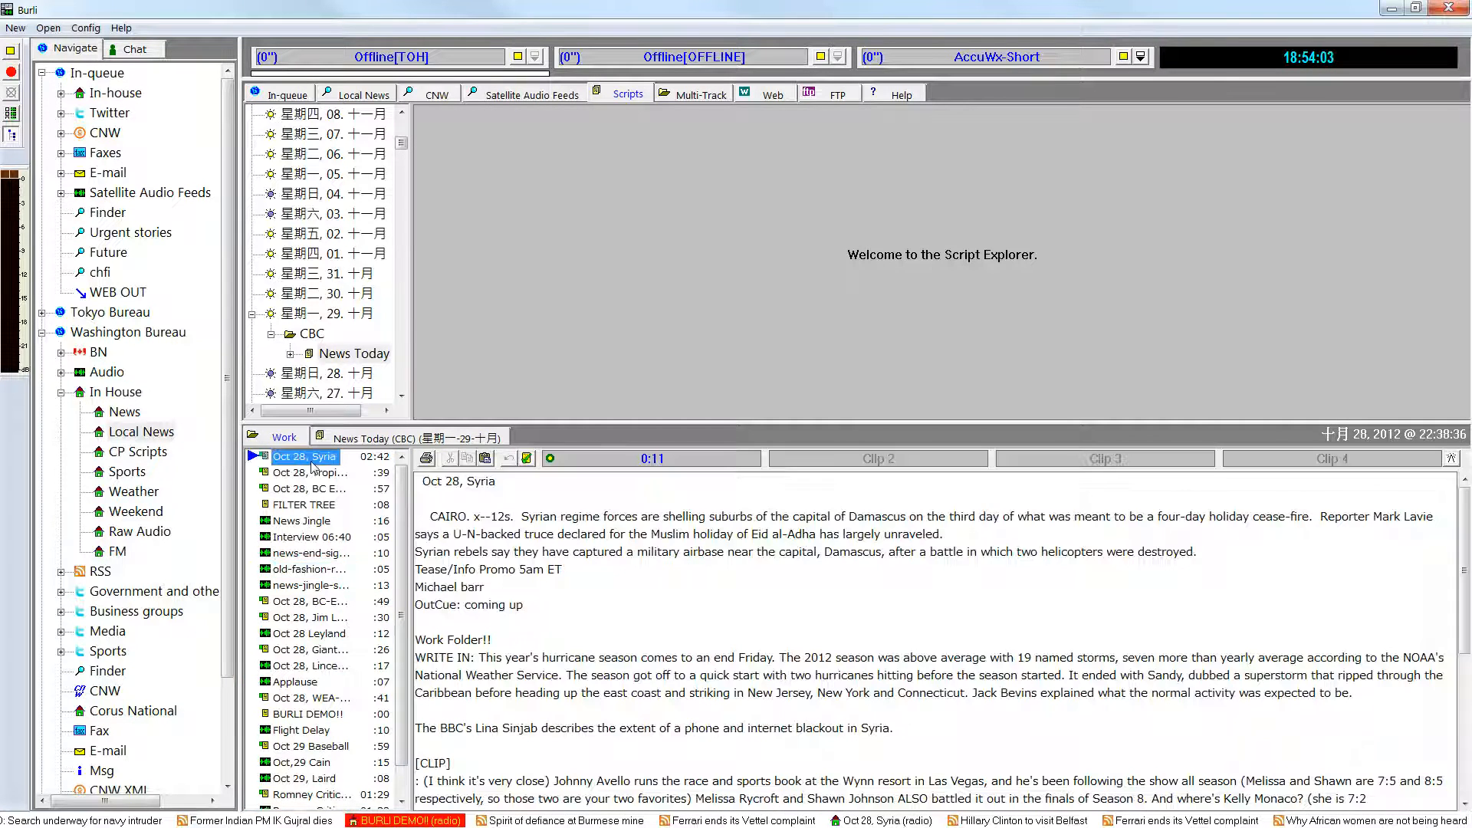
left_click_drag(352, 437, 320, 592)
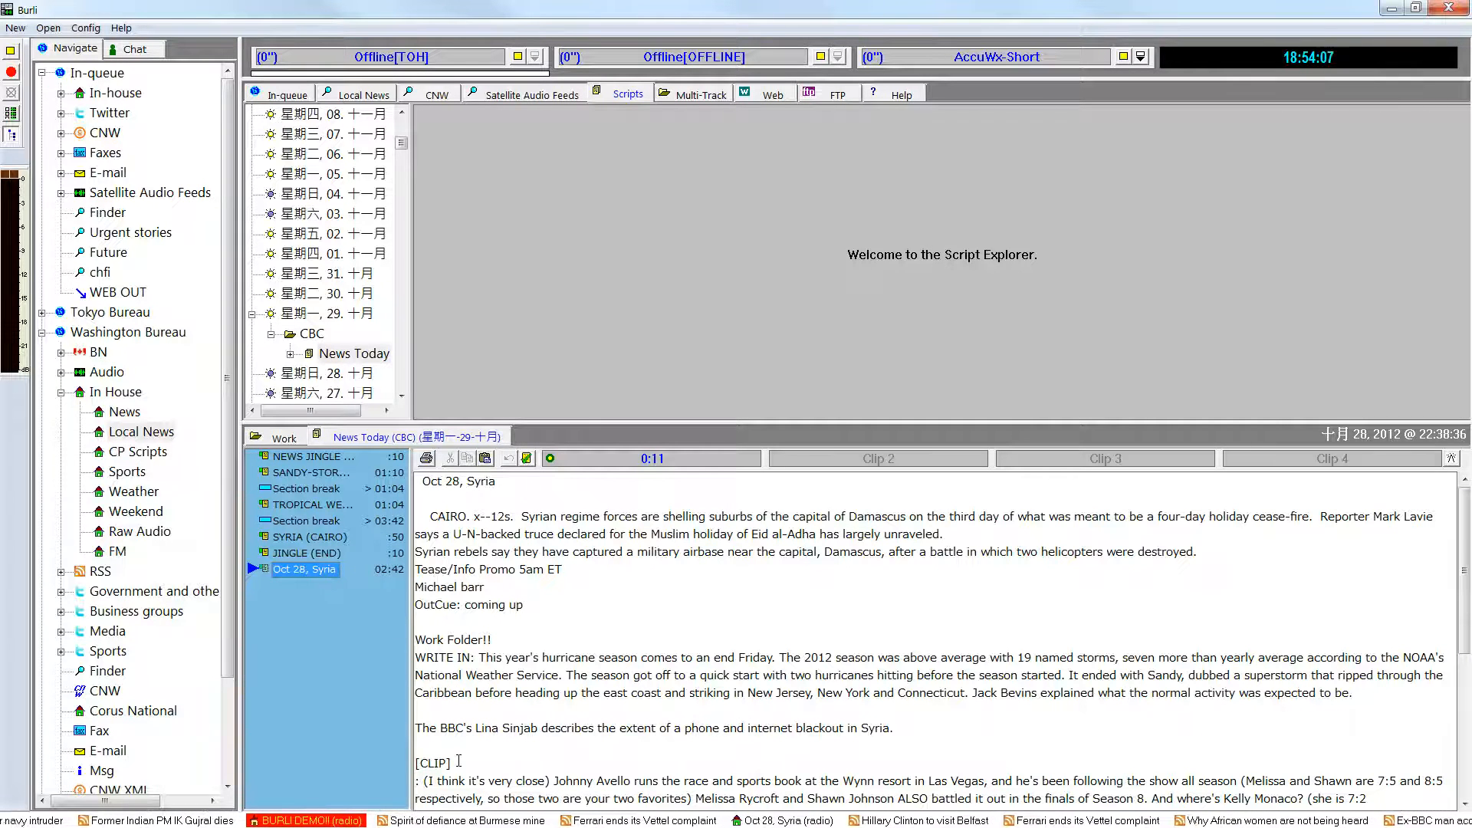
Add a line break after [CLIP] in the script's Oct 28, Syria story and display News Today in the full-screen on-air reading view.
left_click_drag(452, 763, 404, 773)
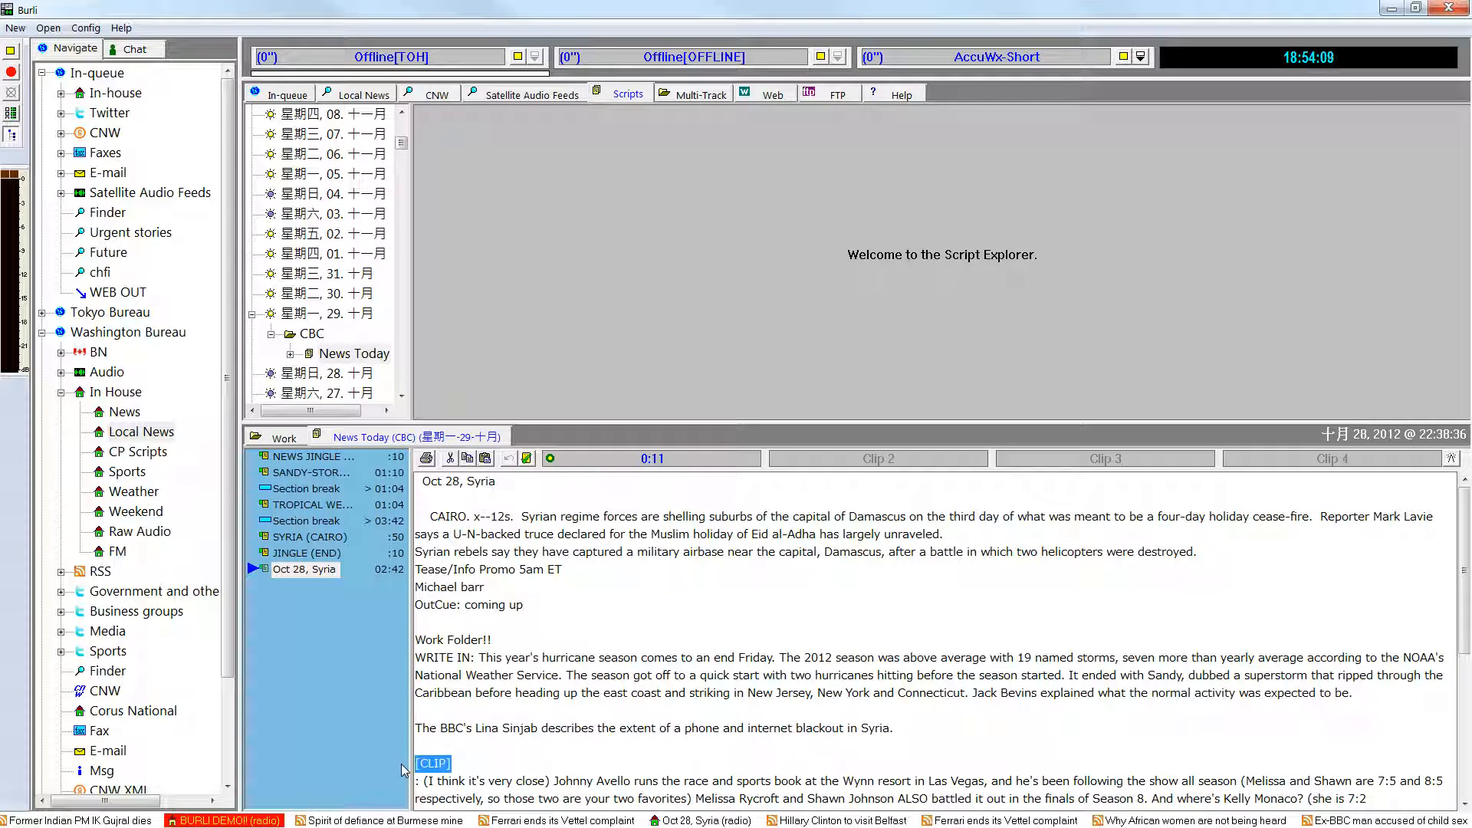
left_click(467, 764)
key("Return")
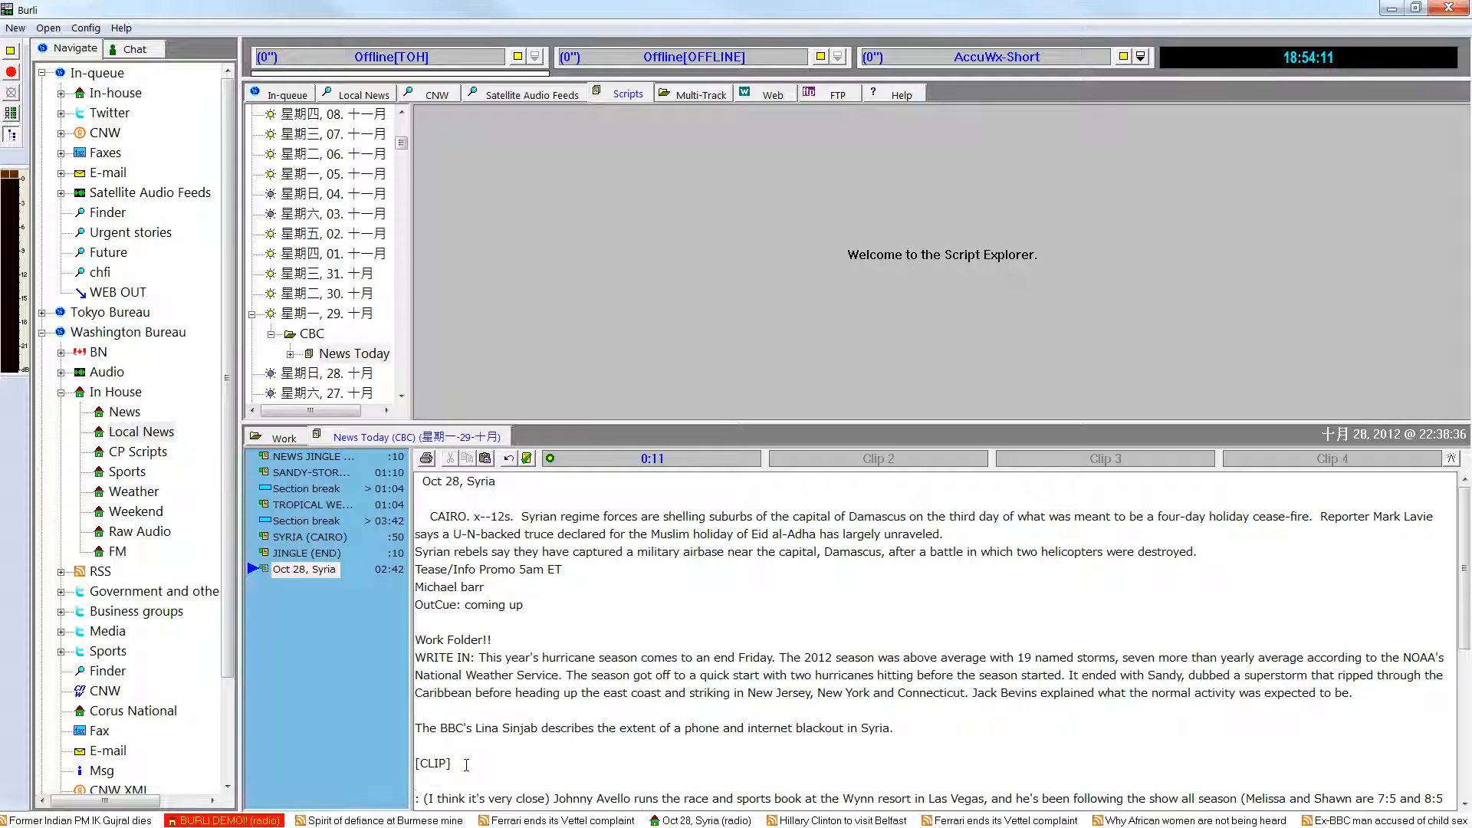
key("ctrl+q")
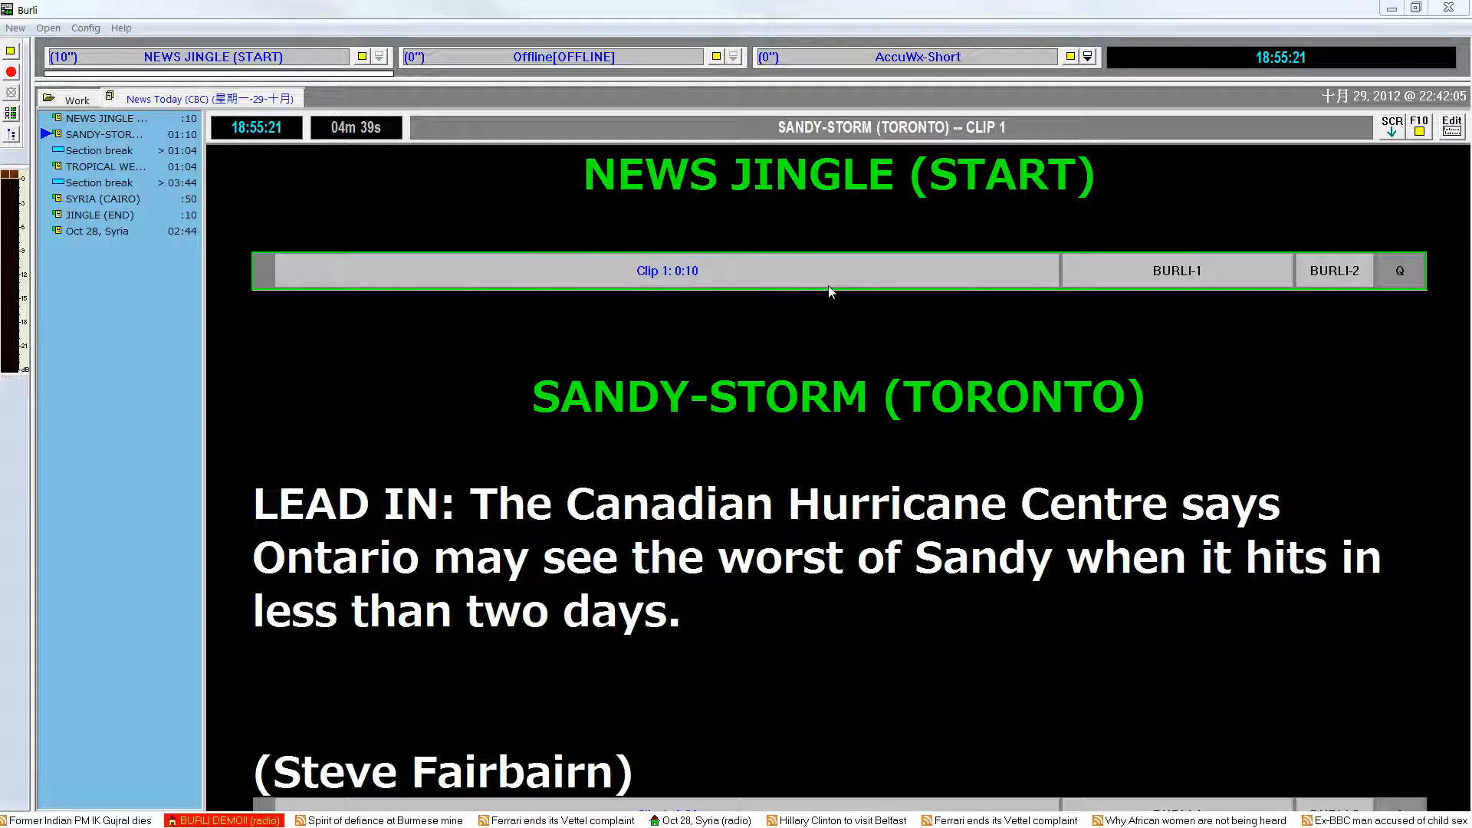
Play the News Jingle (Start) and Sandy-Storm (Toronto) clips from the on-air script through BURLI-1, and cue the Sandy-Storm clip.
left_click(1235, 270)
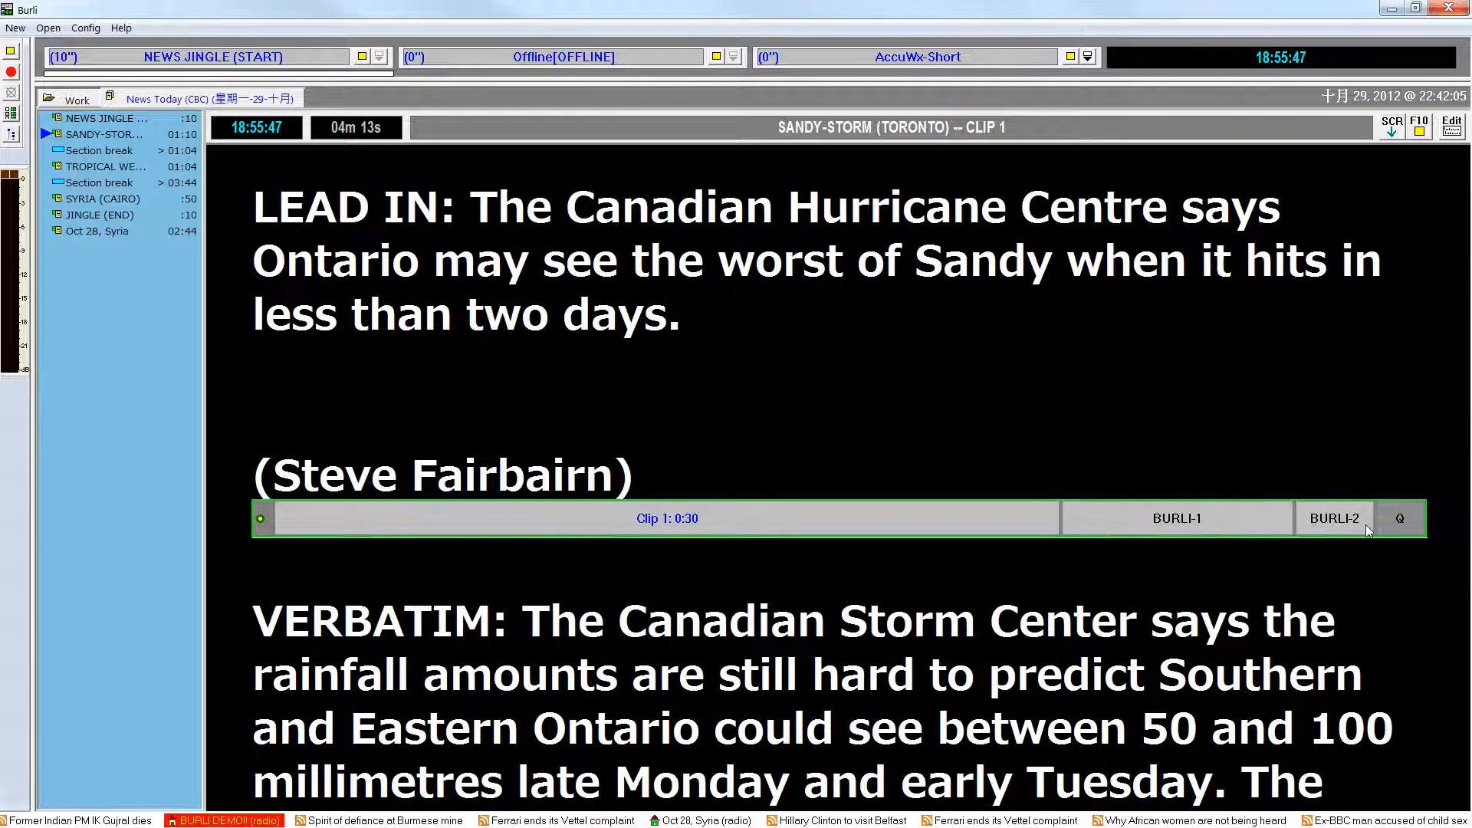
left_click(1267, 523)
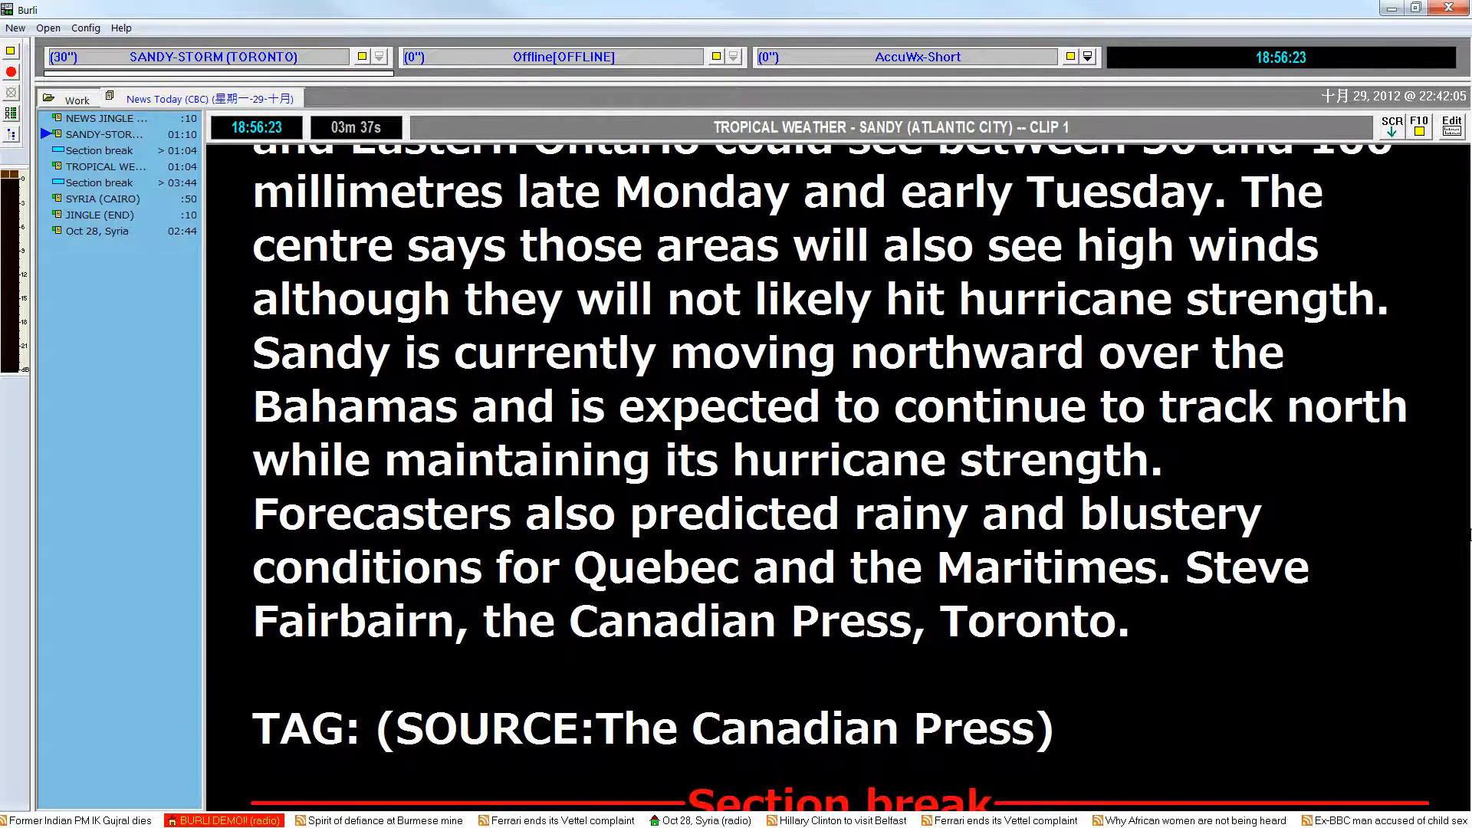
left_click_drag(1354, 444, 1337, 533)
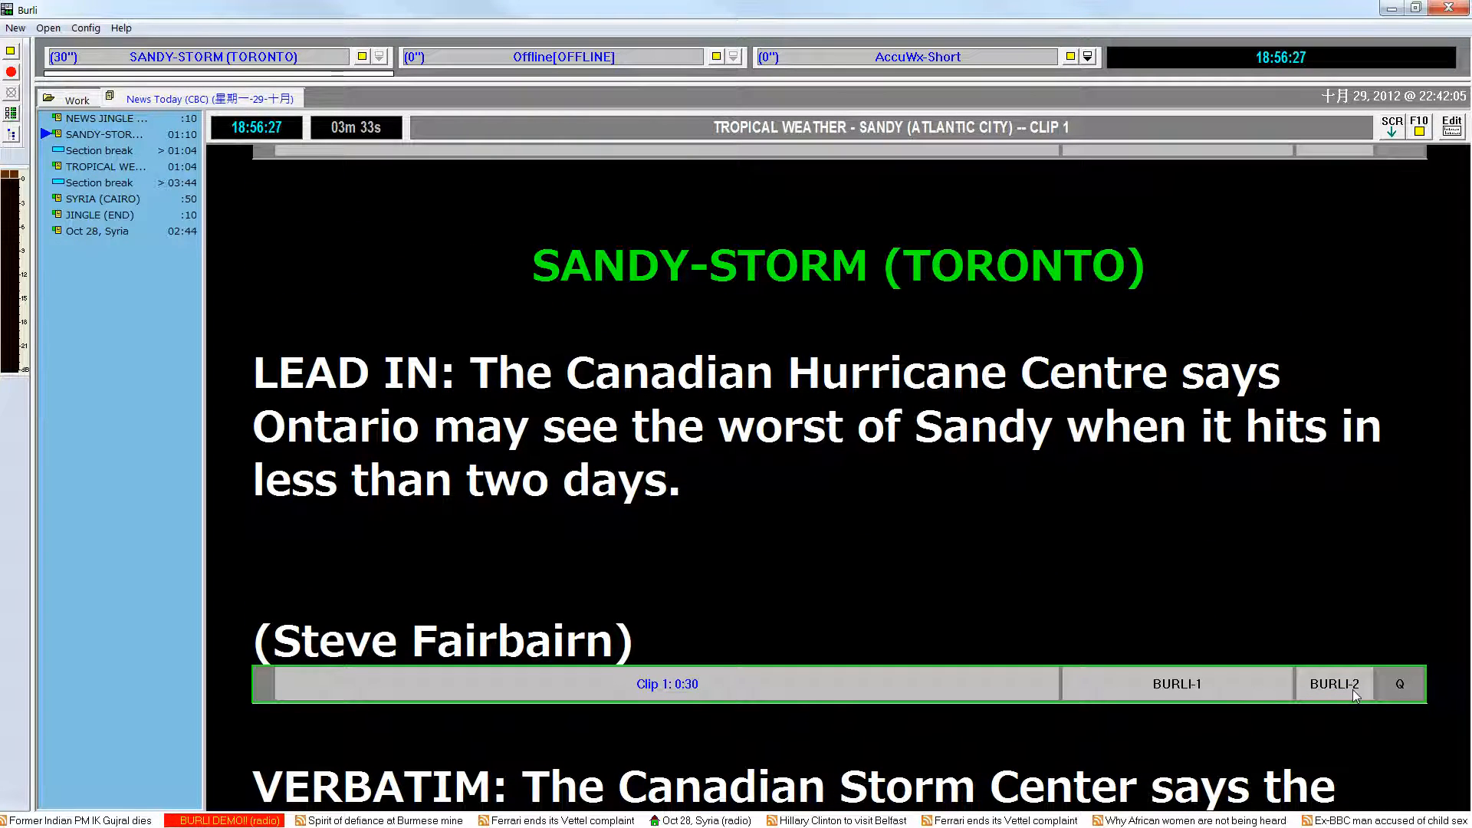
left_click(1403, 690)
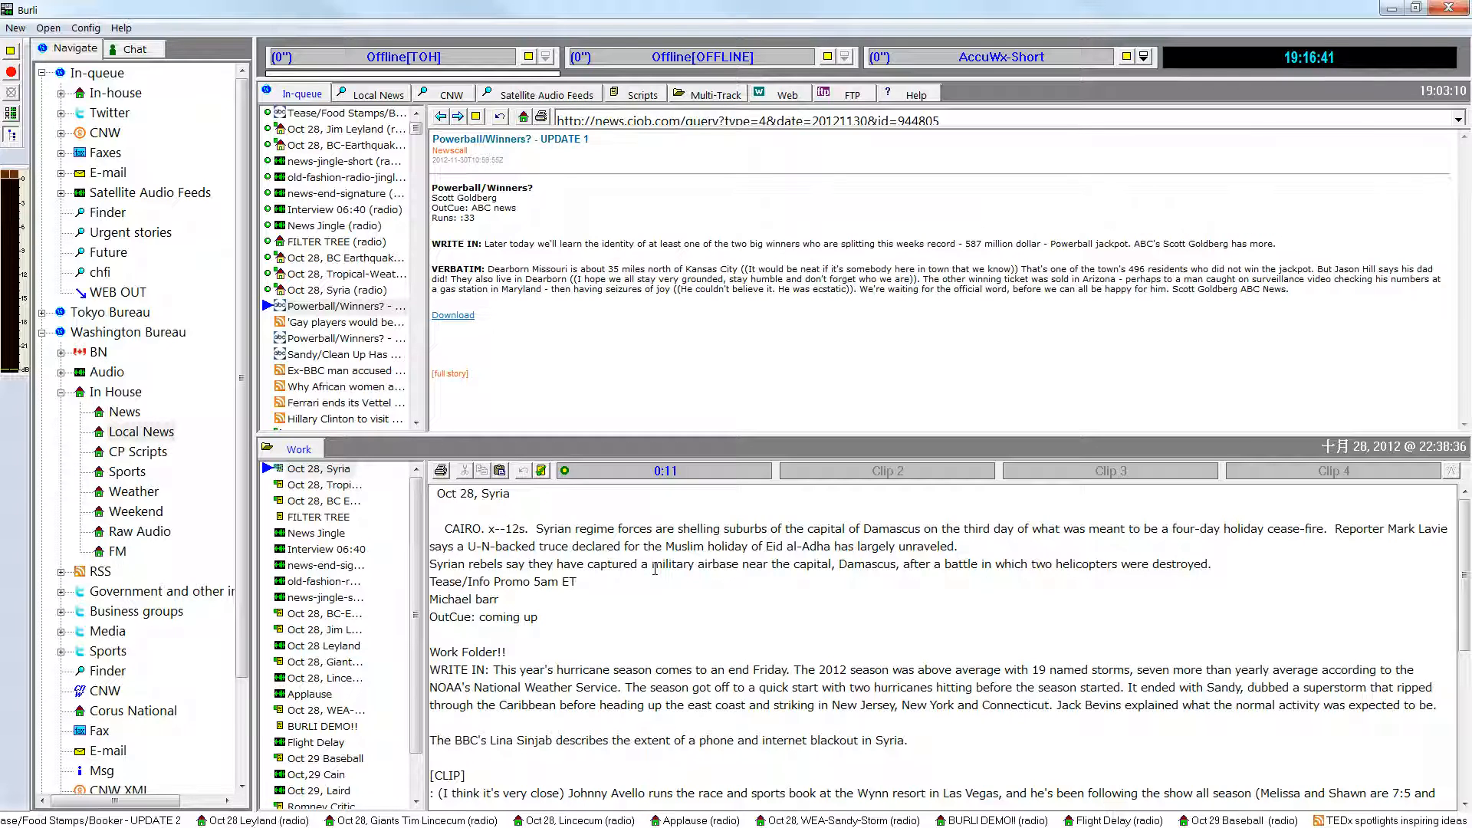
Search all In-queue filters for stories with "canadian" in the body and view both Oct 28 BC earthquake stories.
key("ctrl+f")
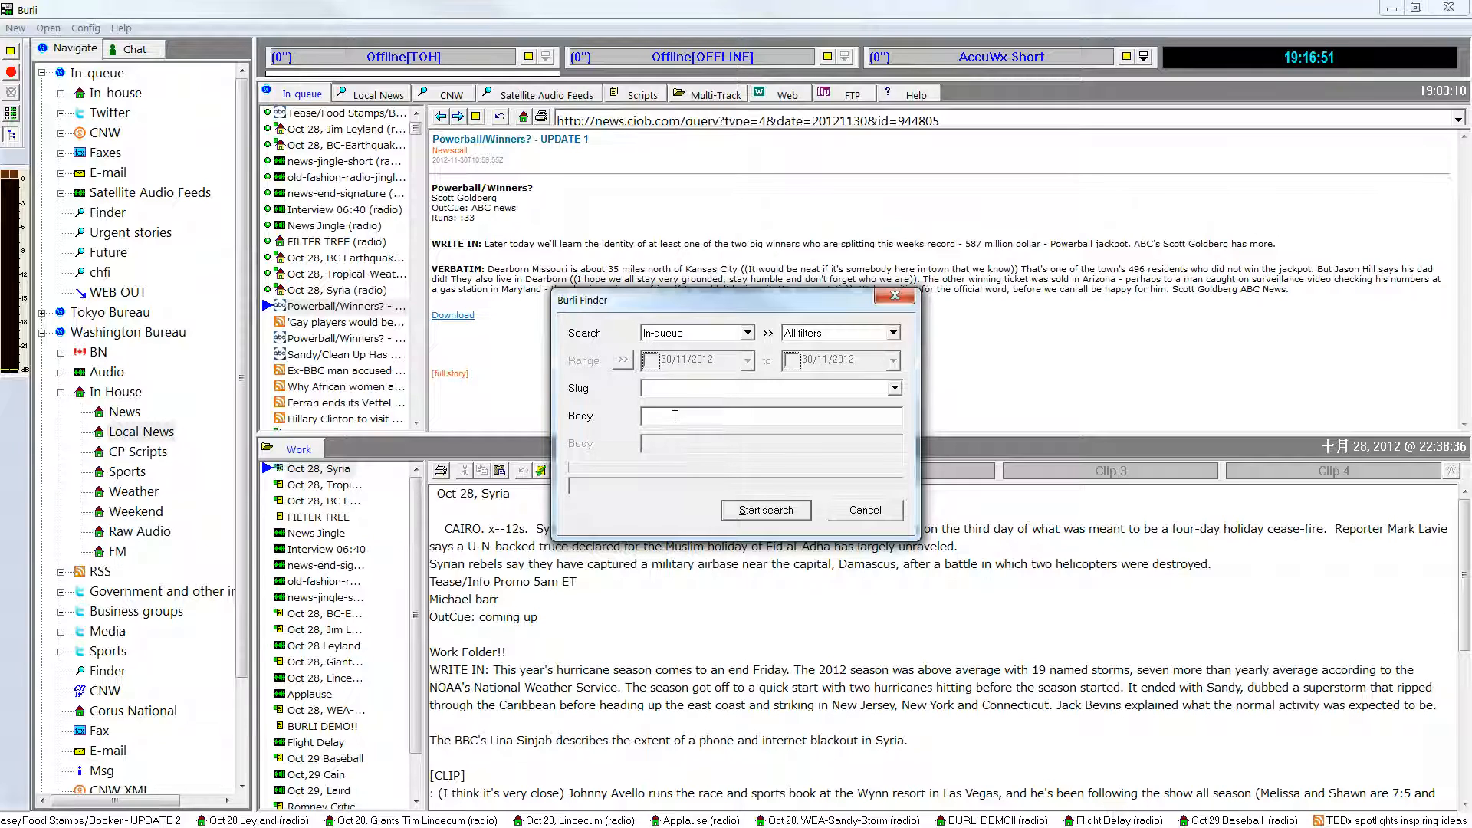
left_click(675, 416)
left_click(807, 514)
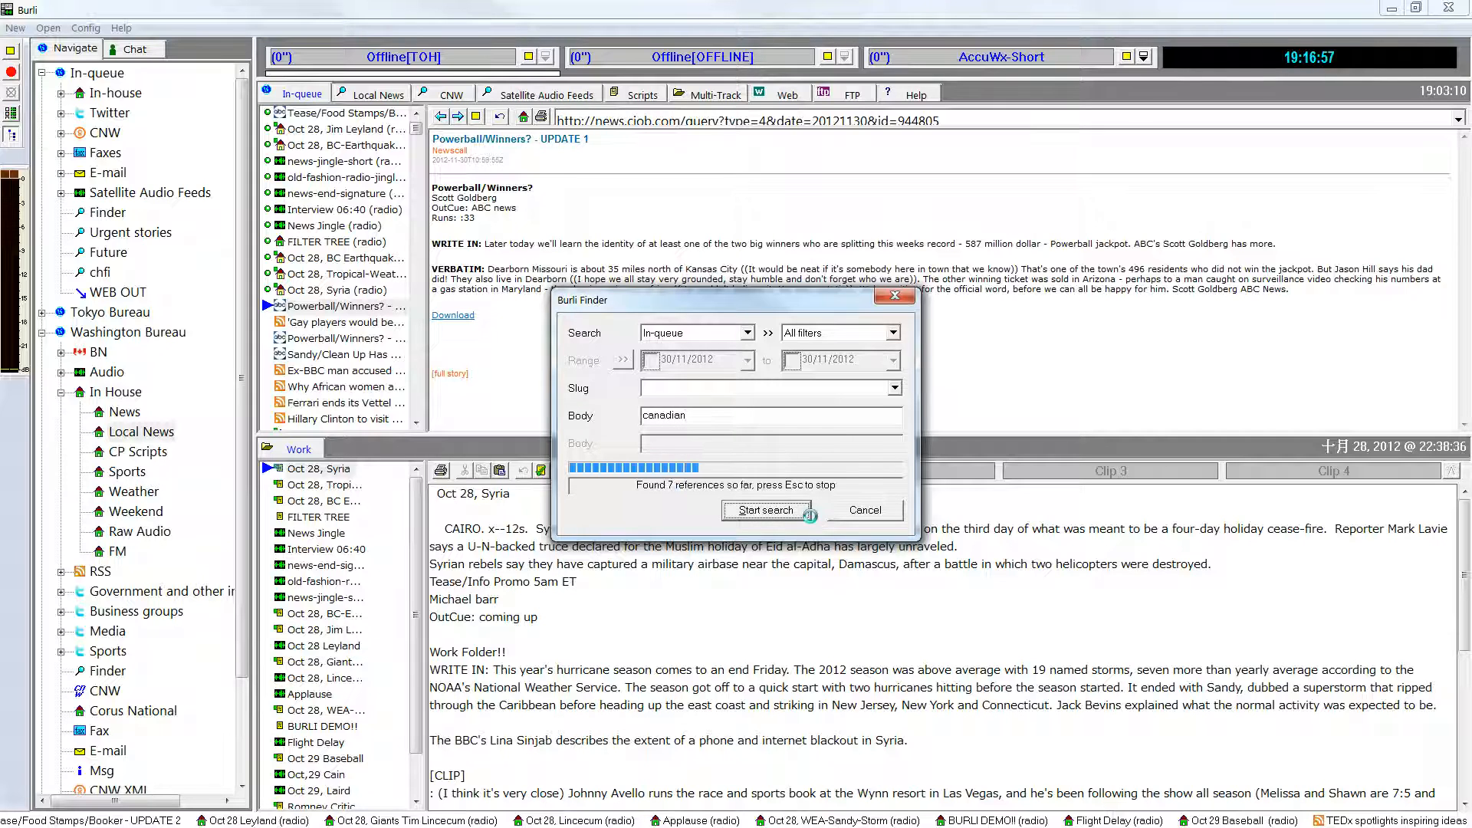
left_click(723, 460)
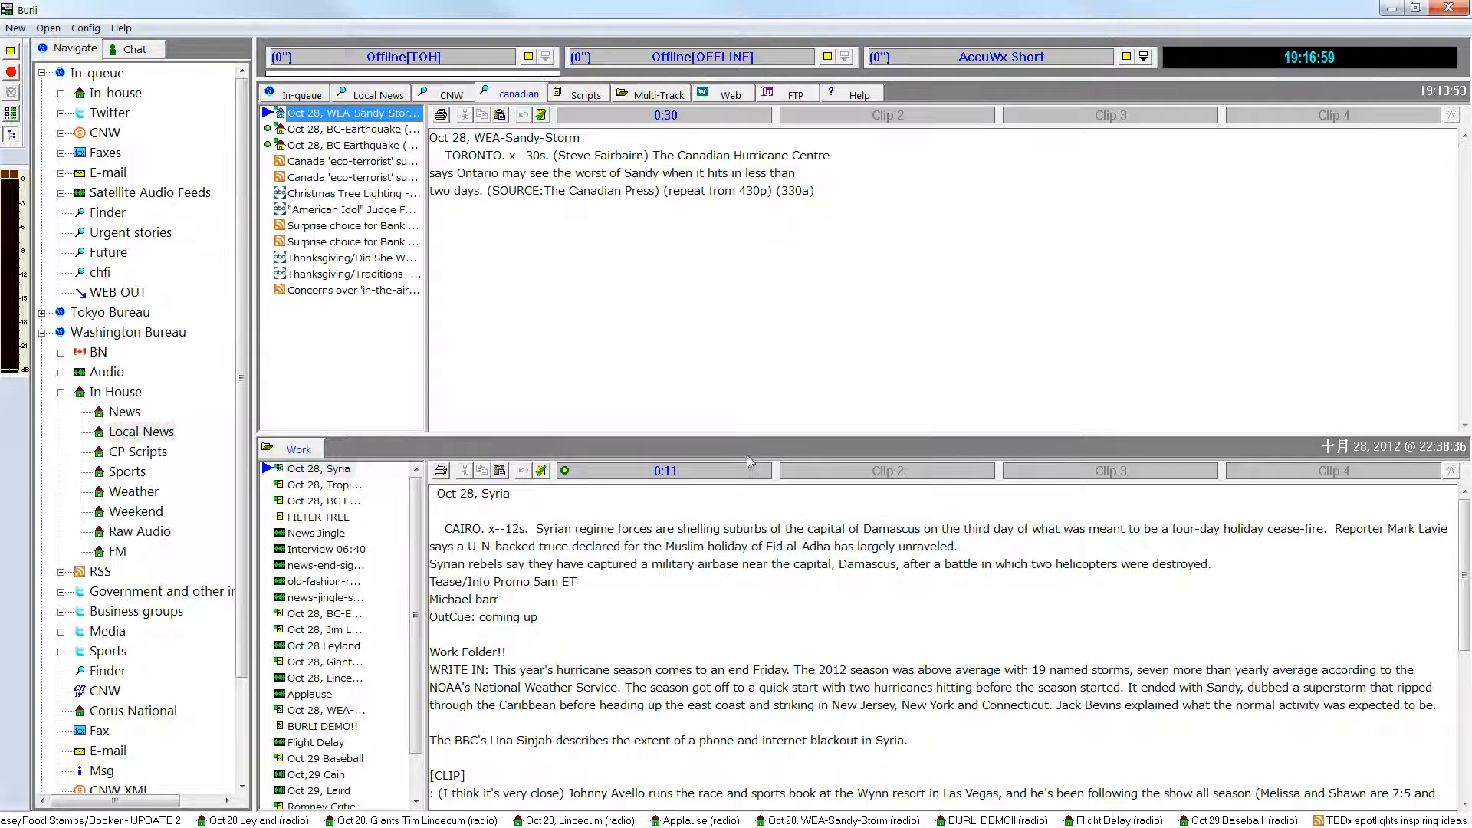
left_click(378, 128)
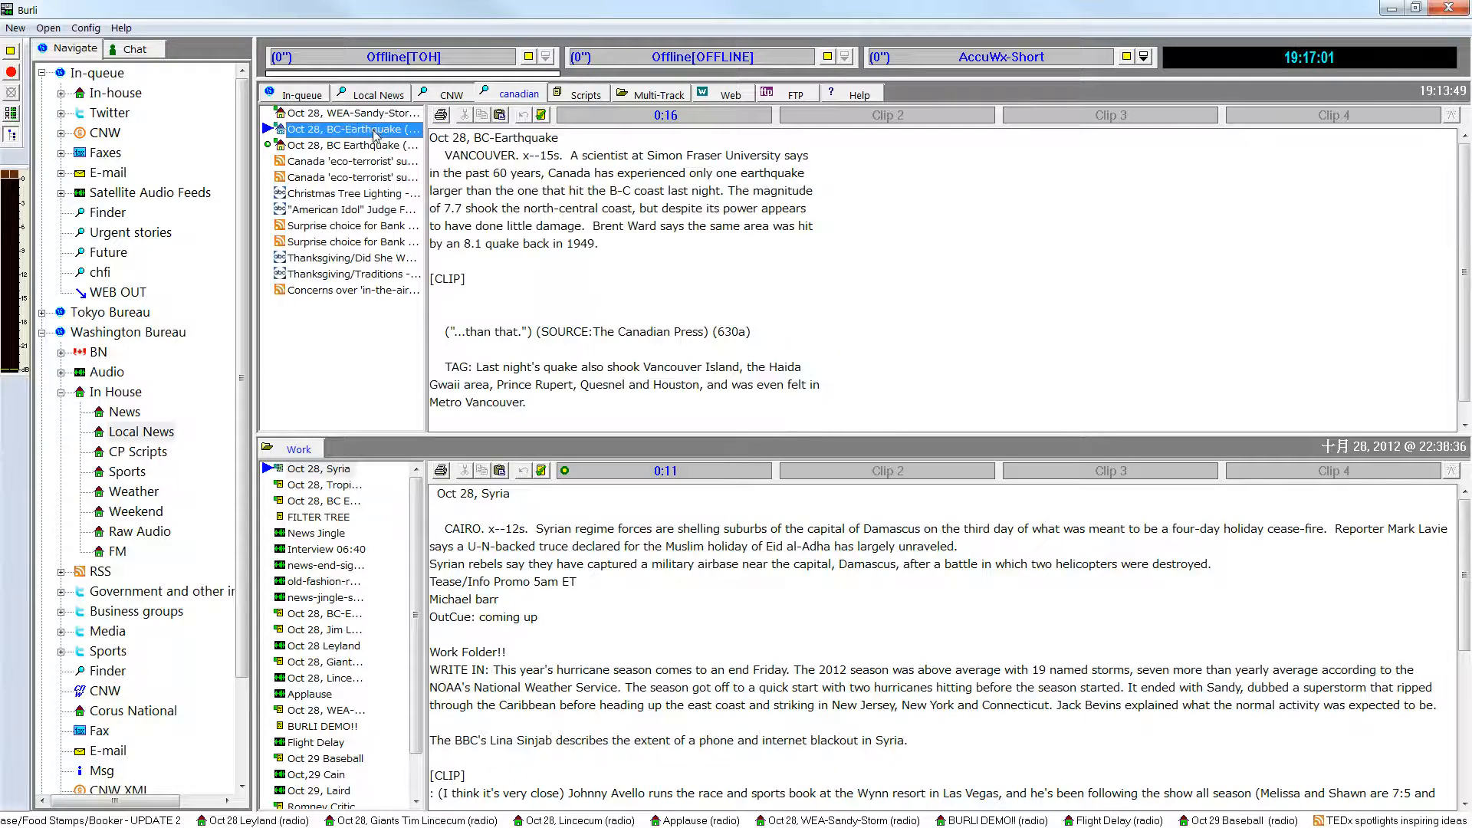
left_click(376, 146)
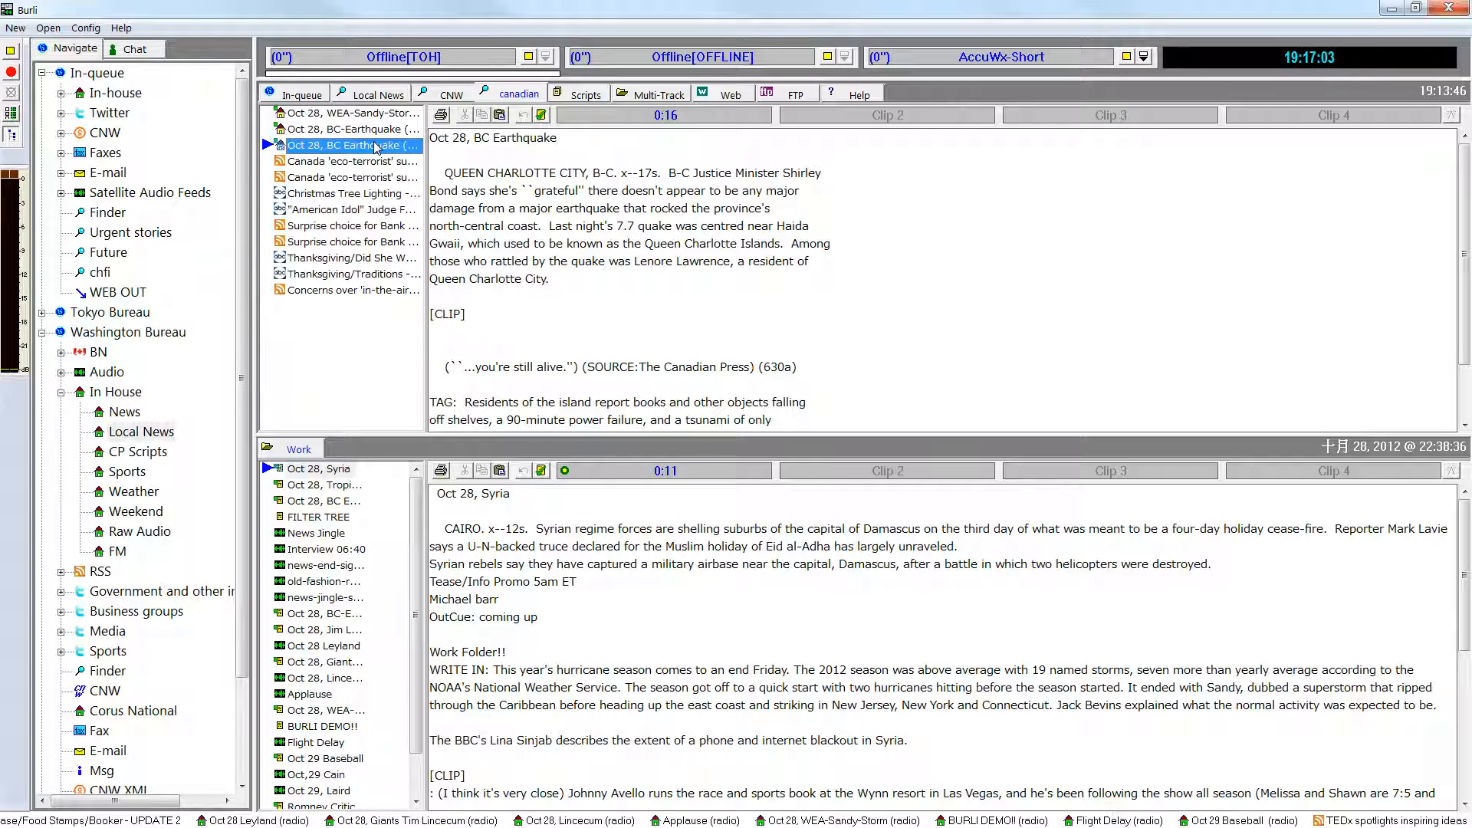